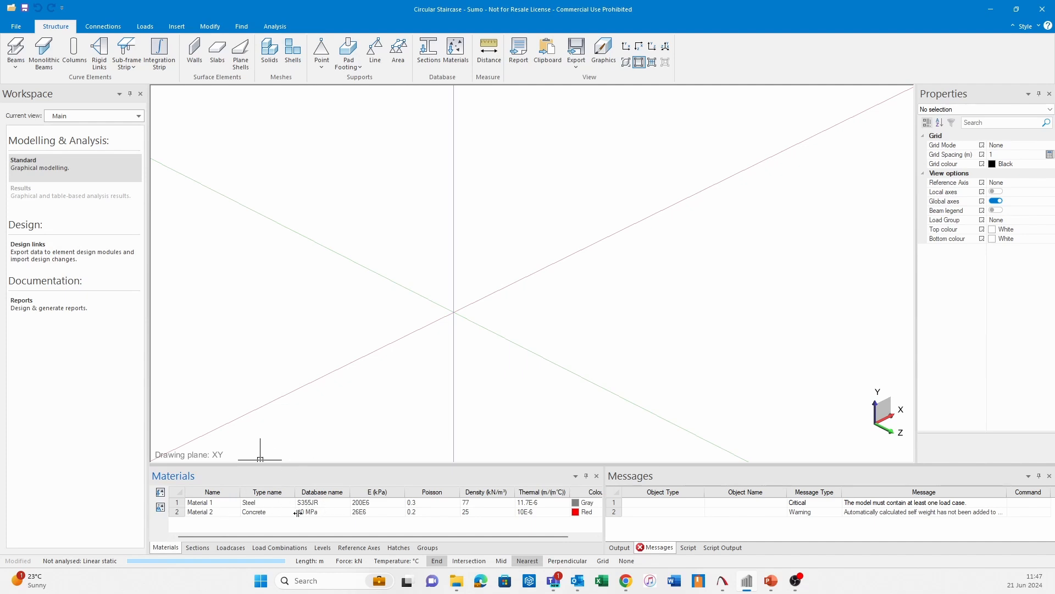
Show the list of cross-sections defined in the model.
left_click(197, 548)
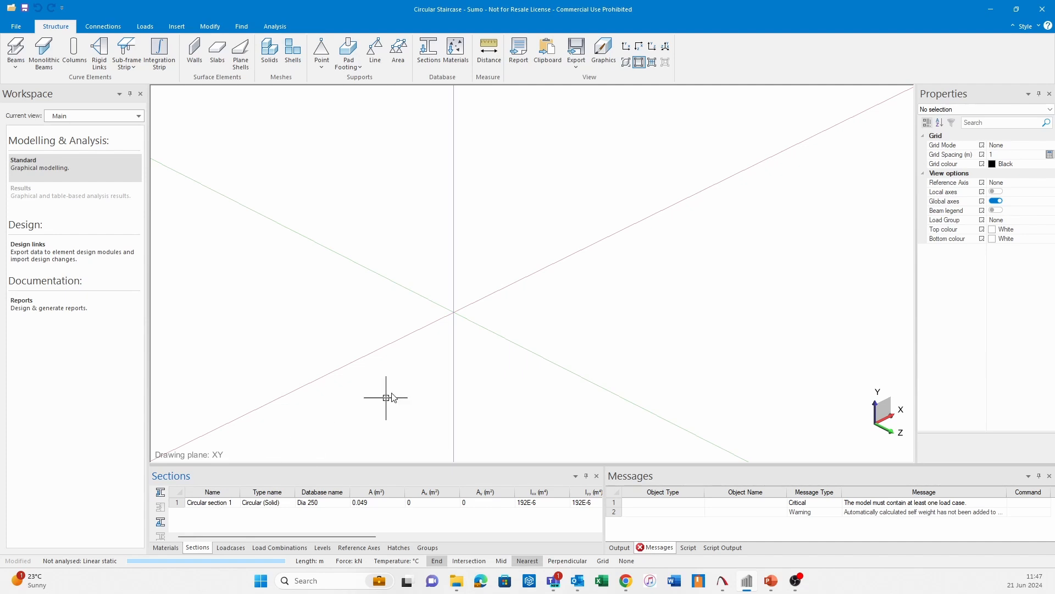
scroll(372, 394, "down", 1)
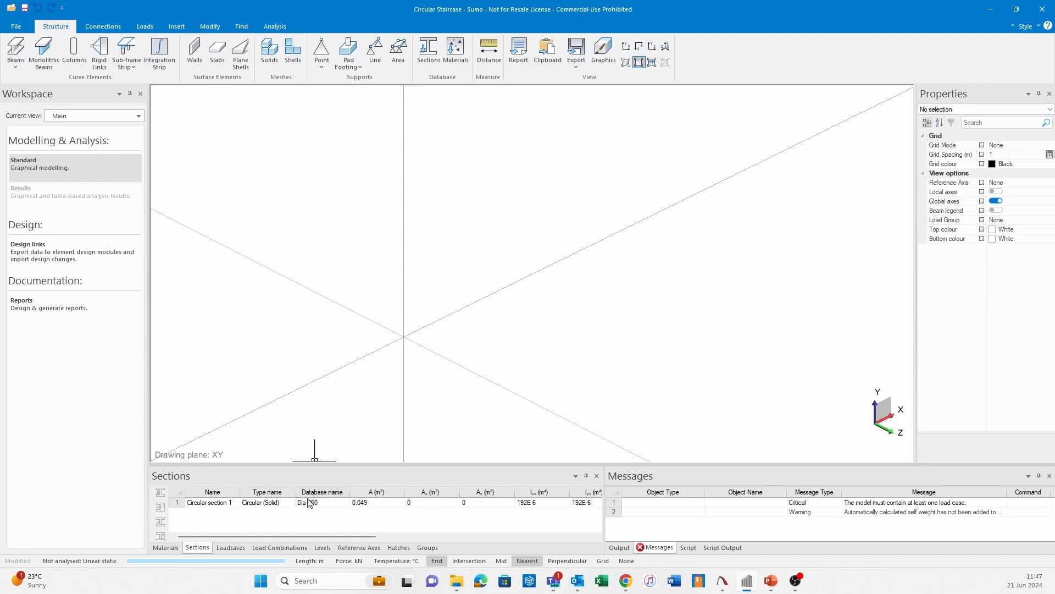
middle_click_drag(403, 319, 401, 323)
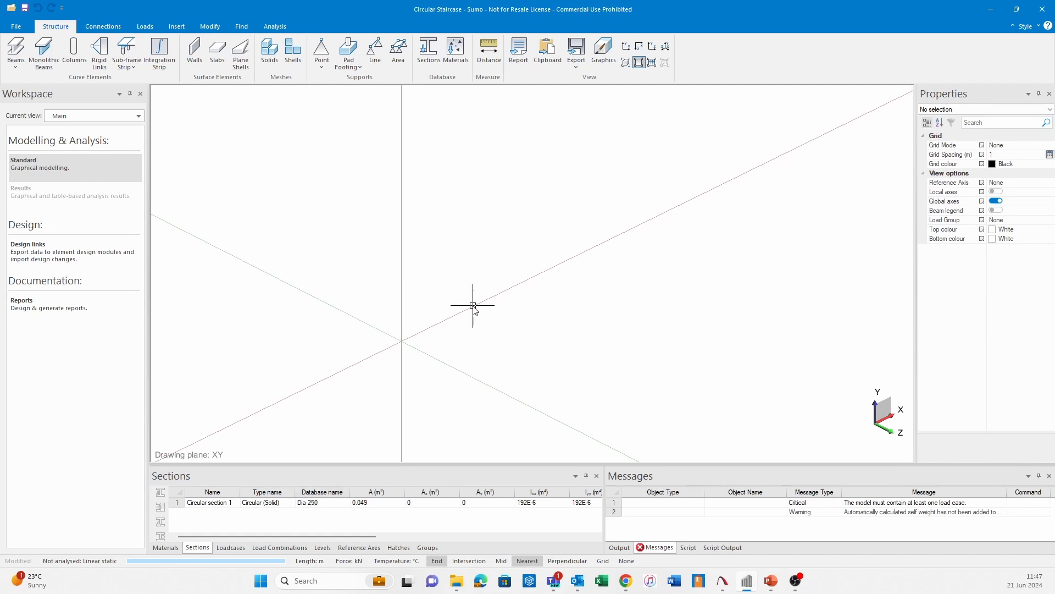
middle_click_drag(442, 357, 416, 272)
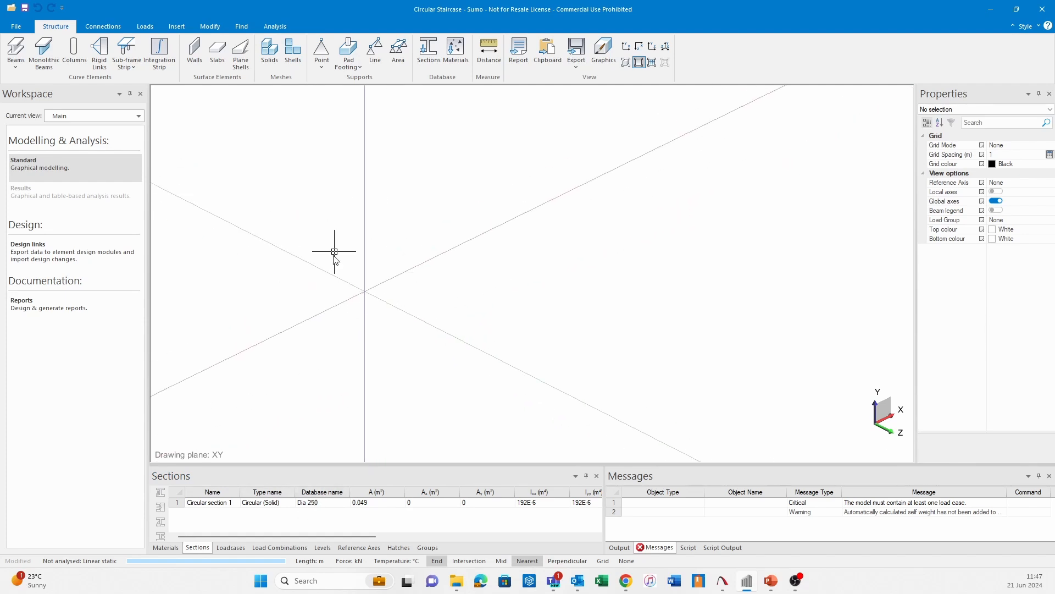
Switch to the XZ plan view and turn on grid snapping.
left_click(639, 45)
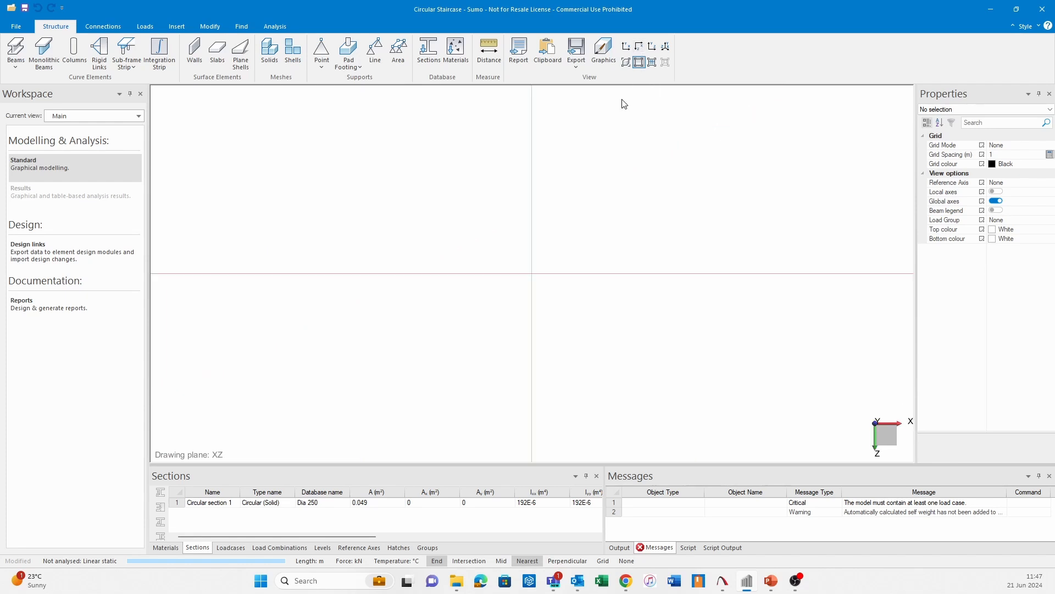
left_click(603, 561)
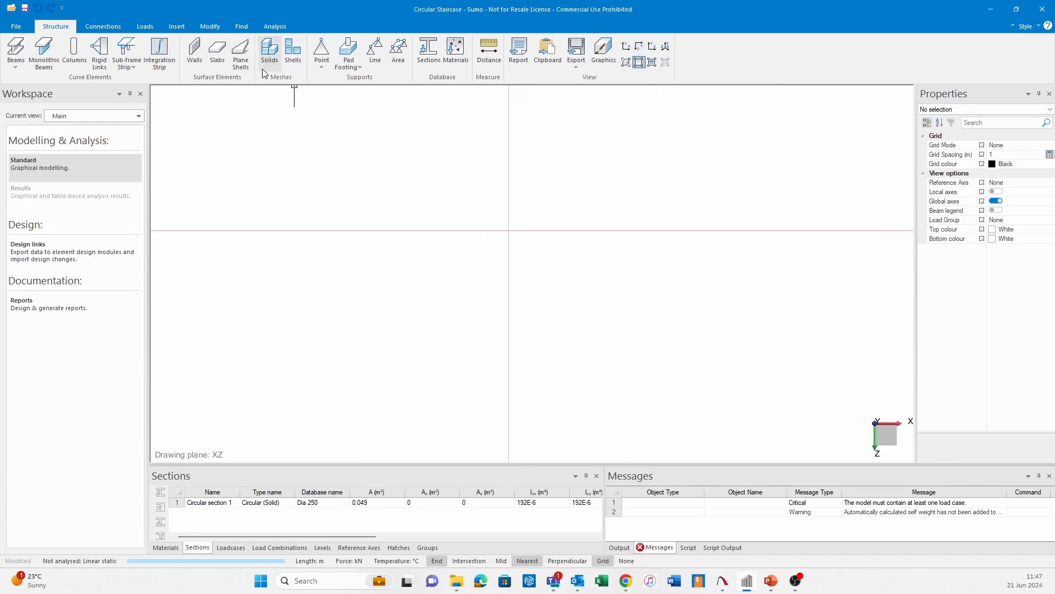
left_click(241, 54)
scroll(996, 316, "down", 3)
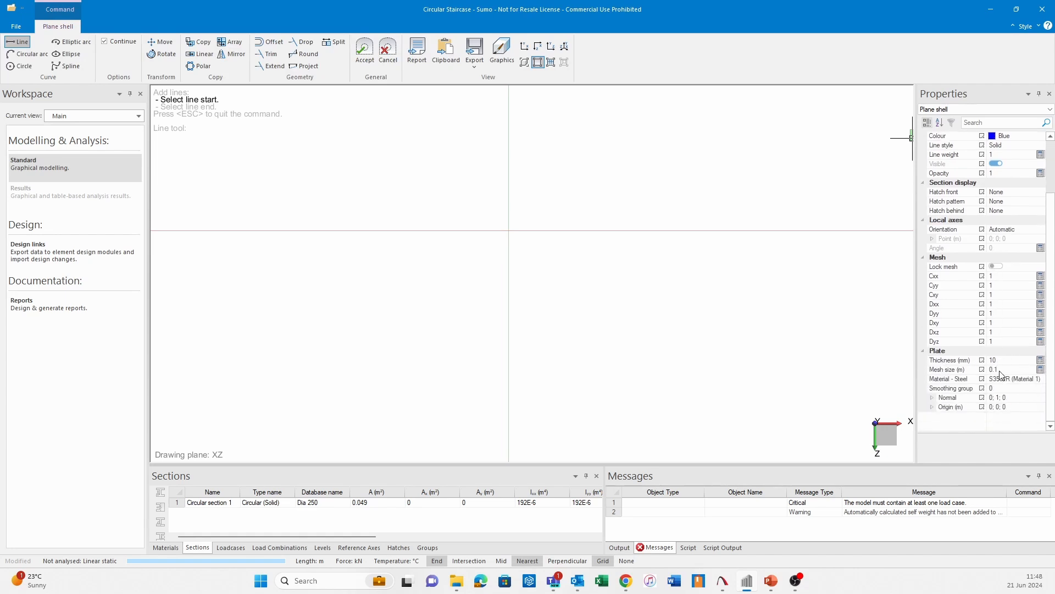
left_click(1027, 378)
left_click(1040, 379)
left_click(1040, 379)
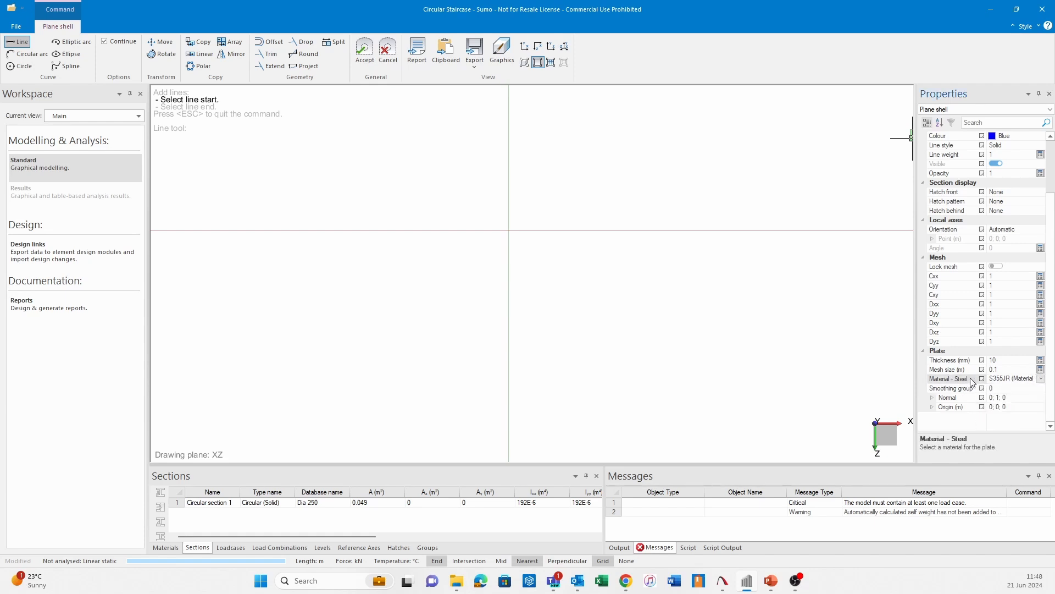
scroll(617, 268, "up", 4)
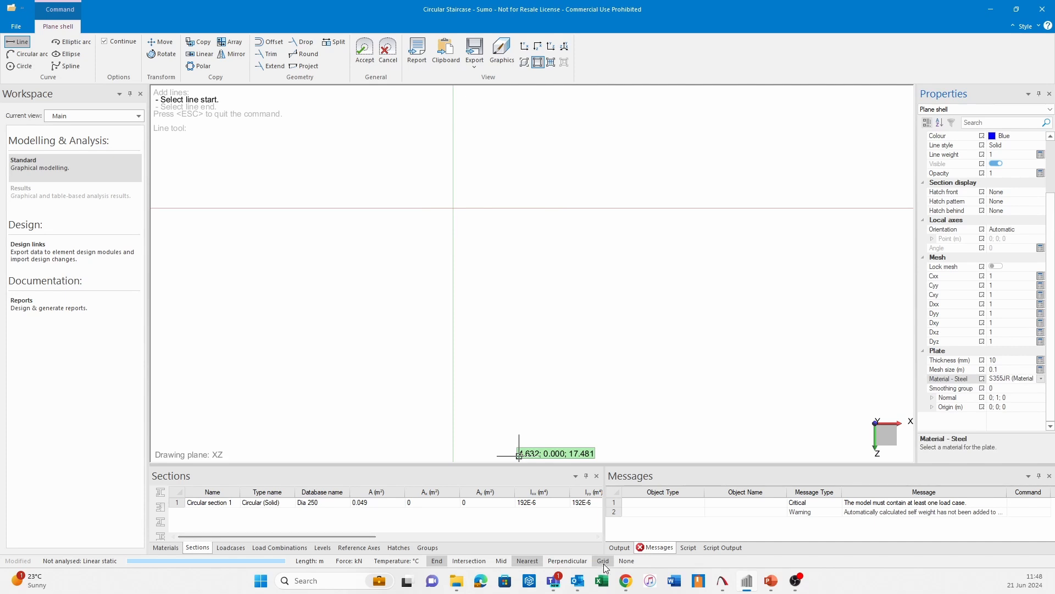
scroll(454, 210, "up", 5)
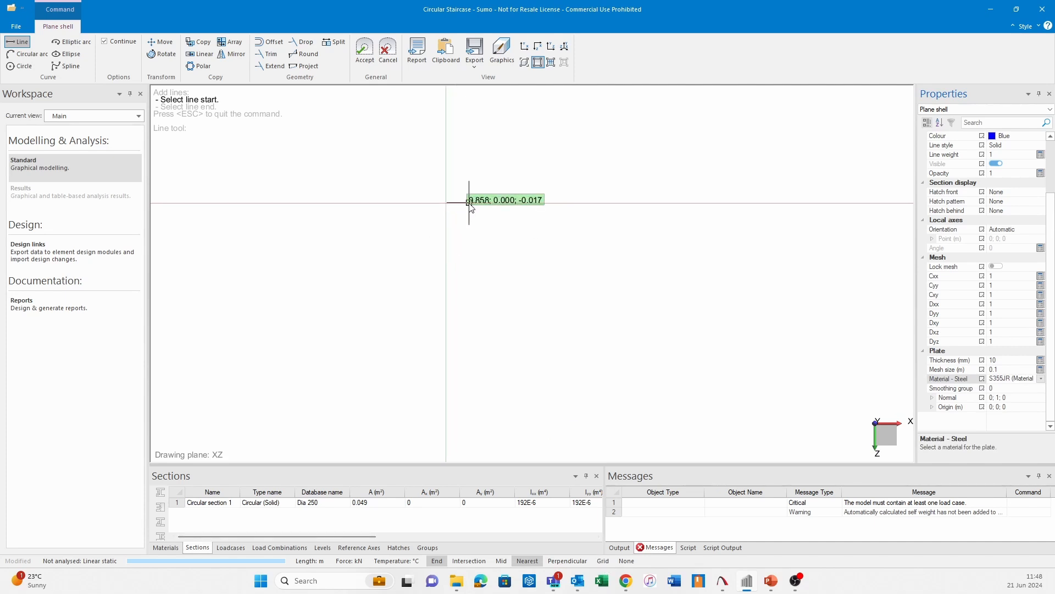
left_click(388, 51)
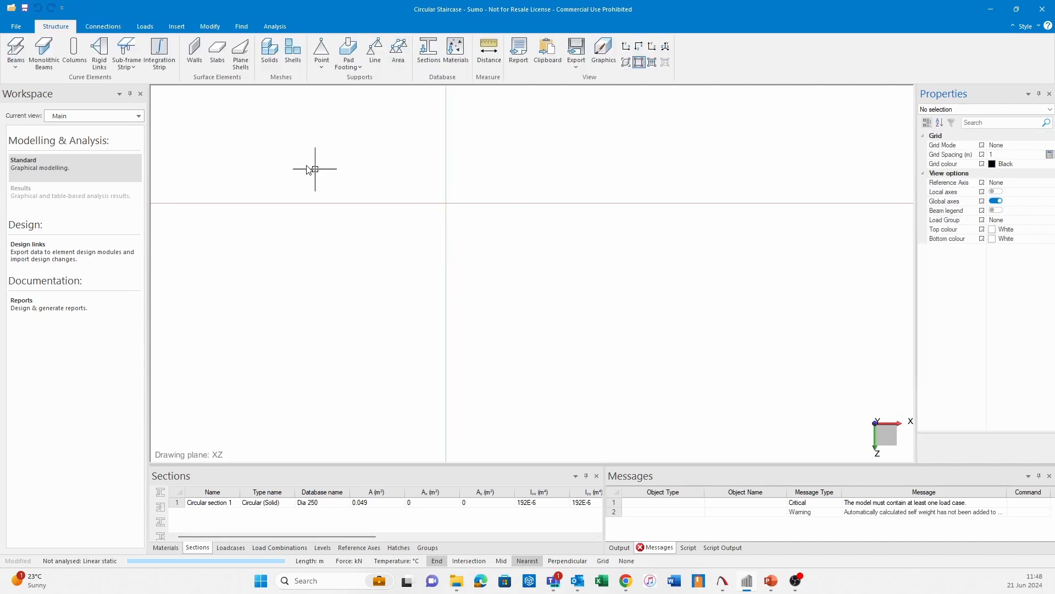
Start a plane shell outline at the origin with a first edge 0.75 m long along the positive Z axis.
left_click(242, 55)
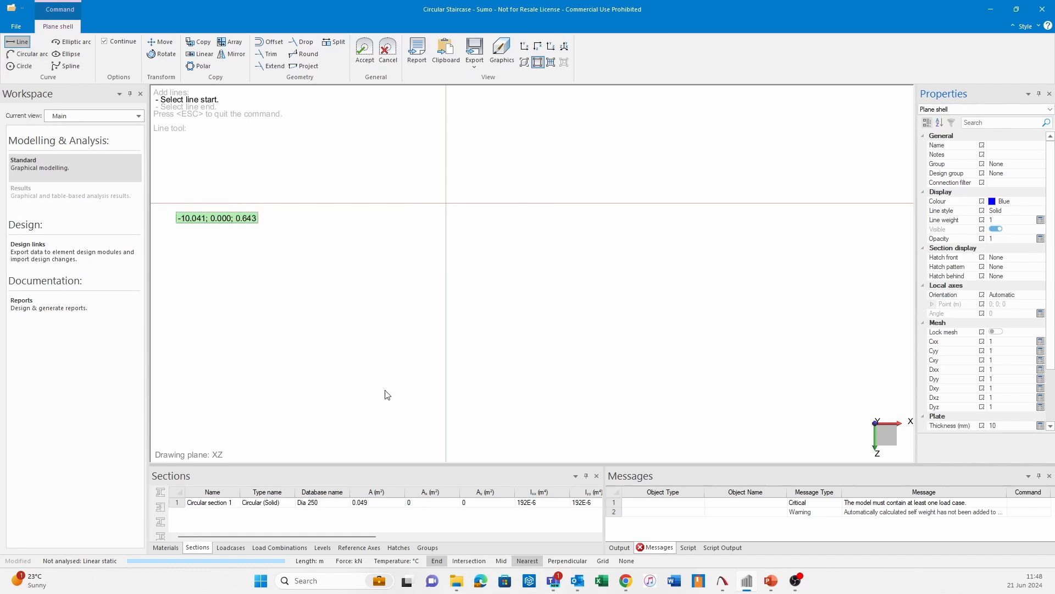
left_click(443, 204)
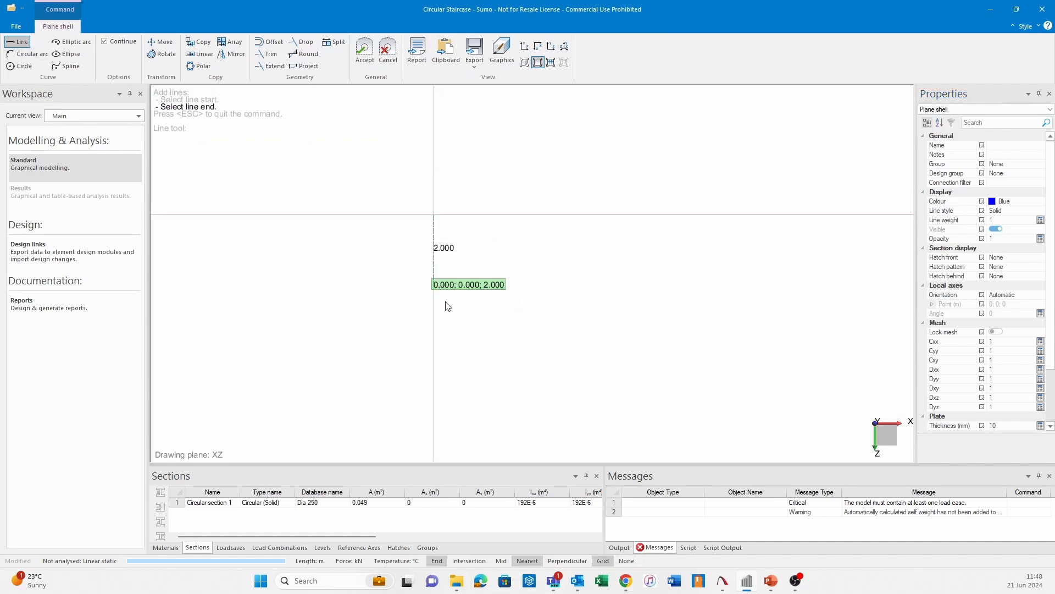
key("Tab")
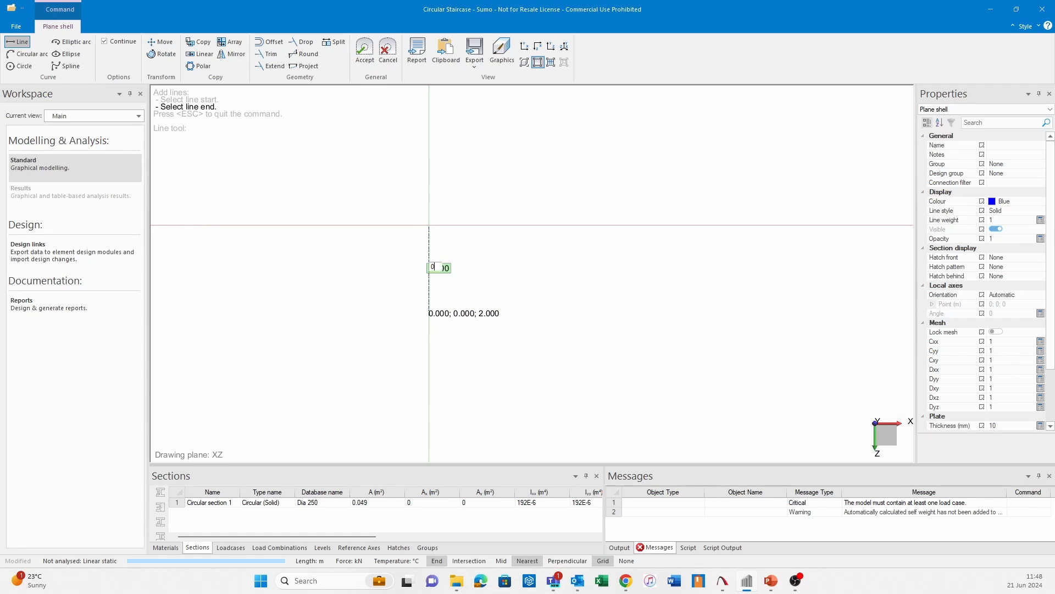
type("0.75")
key("Return")
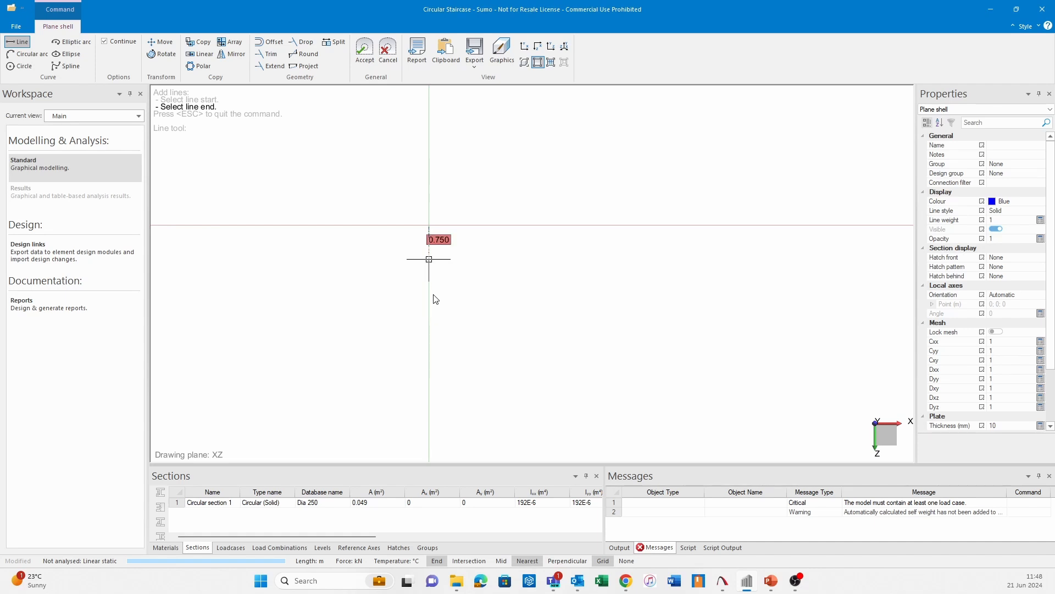
left_click(433, 294)
Add the shell's short outer edge, 0.3 m long in the negative X direction, perpendicular to the first edge.
scroll(412, 254, "up", 4)
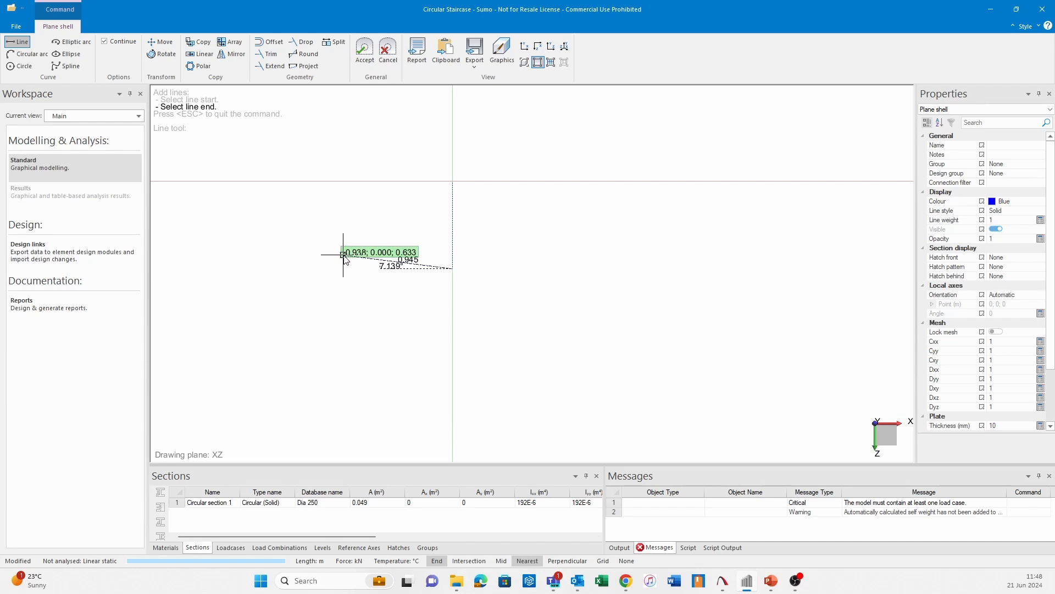
key("Tab")
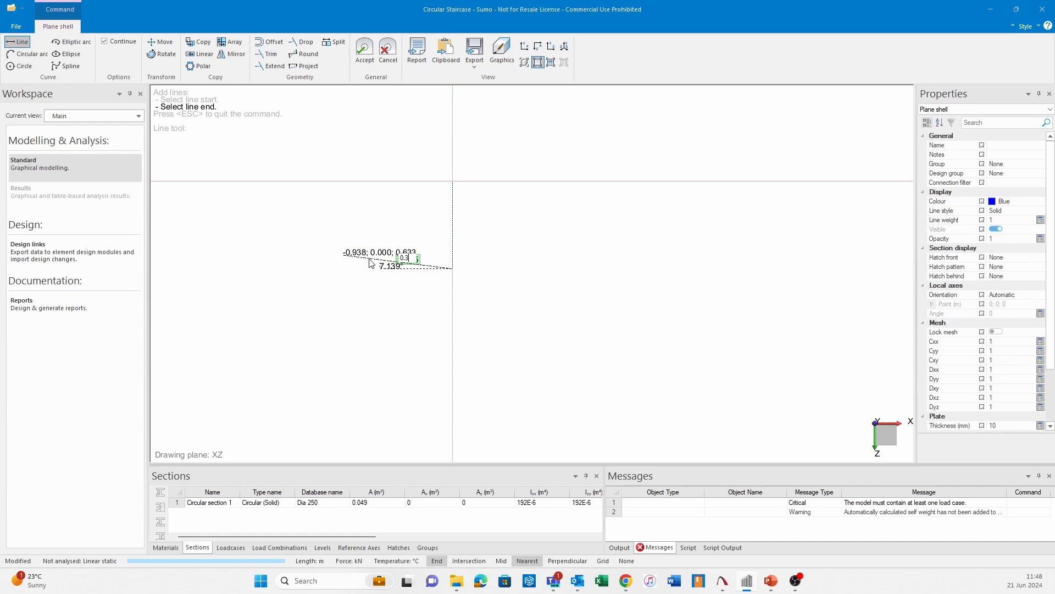
key("Return")
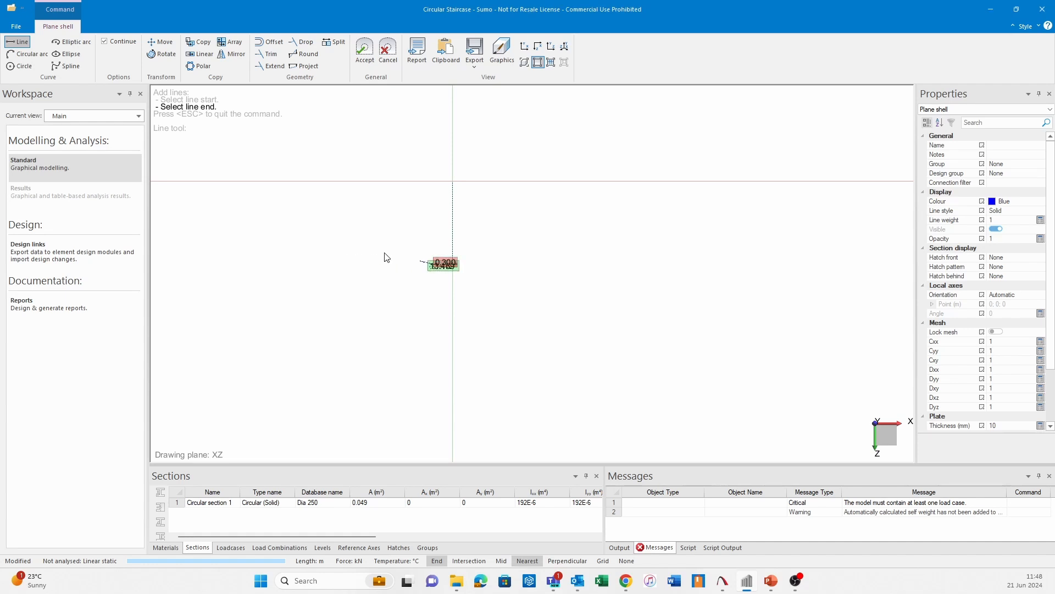
key("Return")
Close the triangular outline back at the origin and accept the plane shell.
scroll(476, 295, "up", 4)
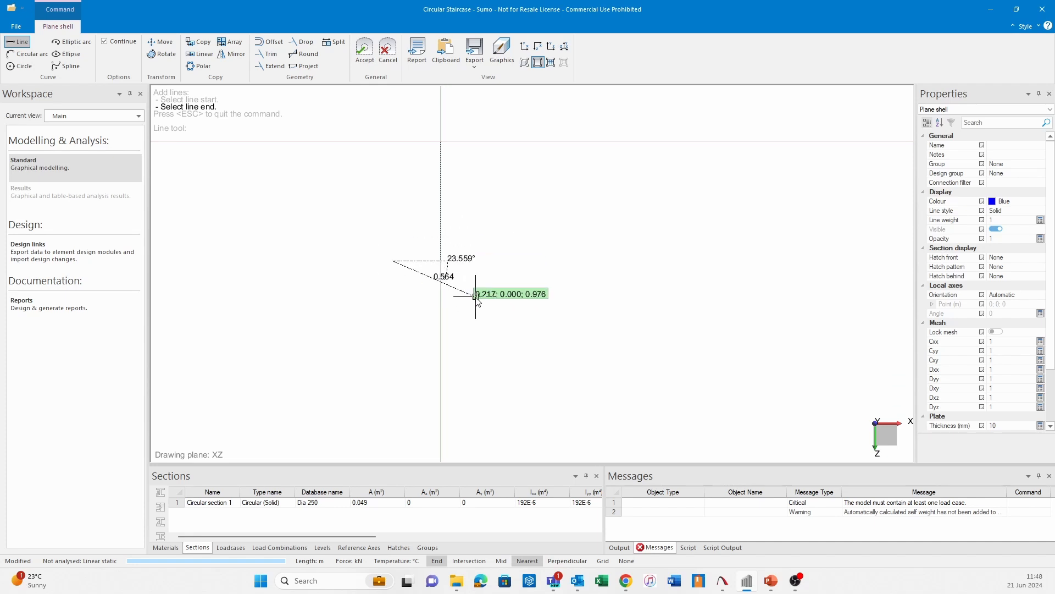
middle_click_drag(450, 238, 452, 361)
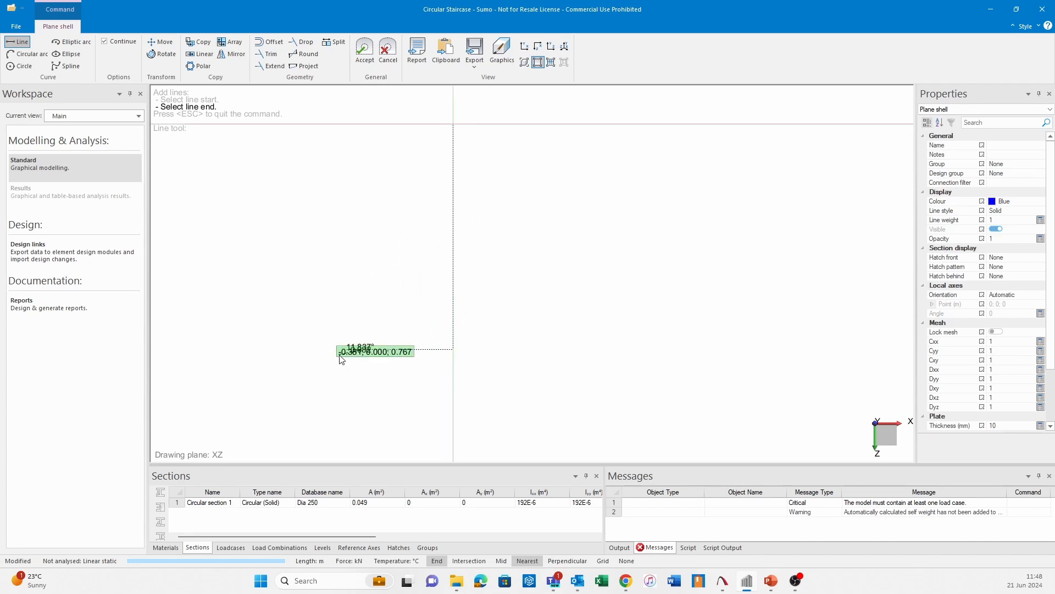
middle_click_drag(389, 257, 375, 286)
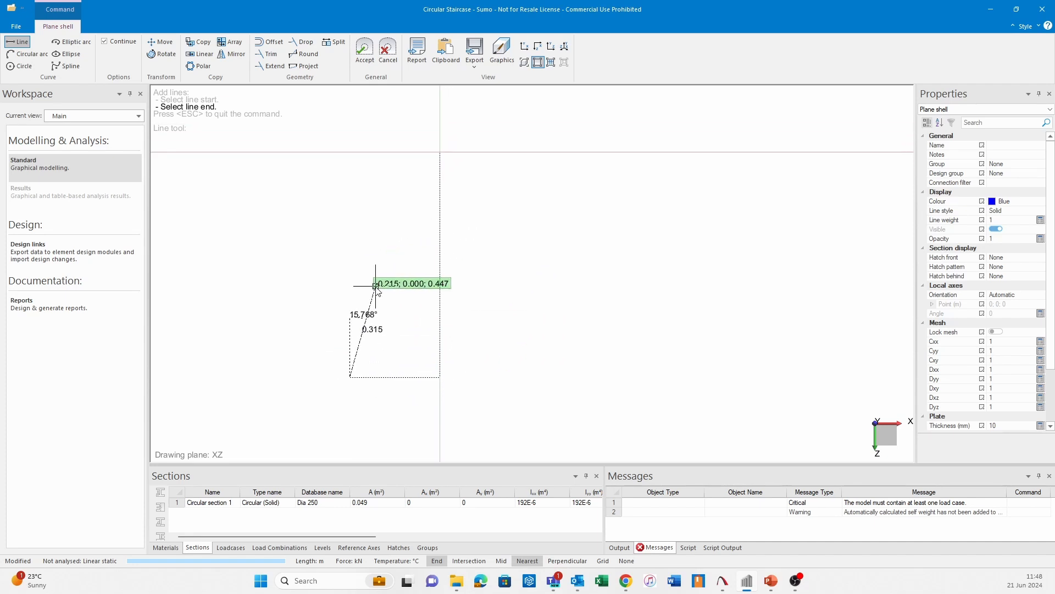
left_click(444, 159)
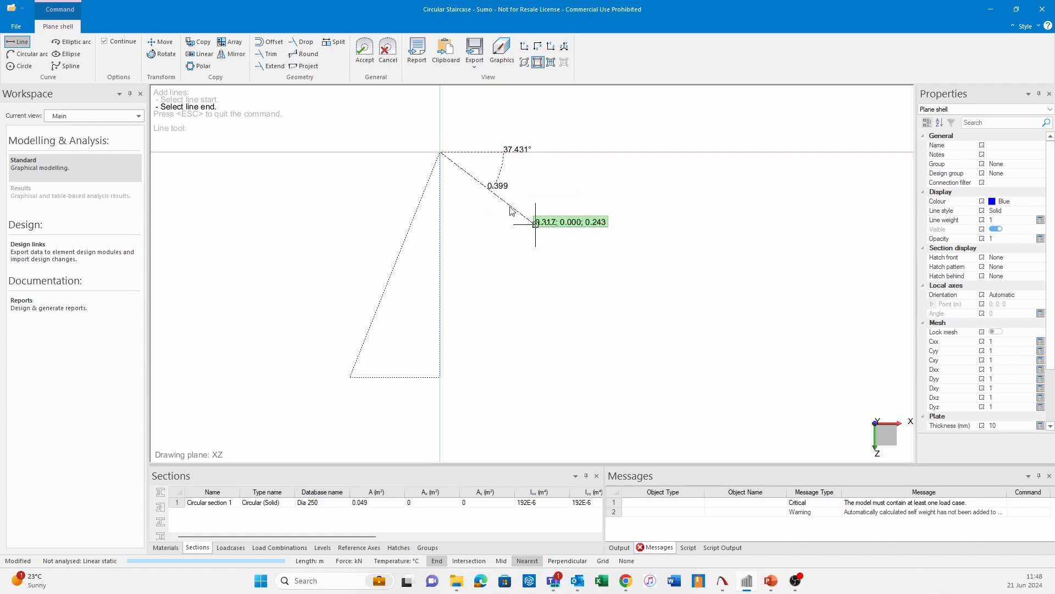
left_click(365, 50)
Turn on grid snapping and try to place a column at the origin.
scroll(473, 335, "down", 3)
middle_click_drag(460, 352, 431, 311, "shift")
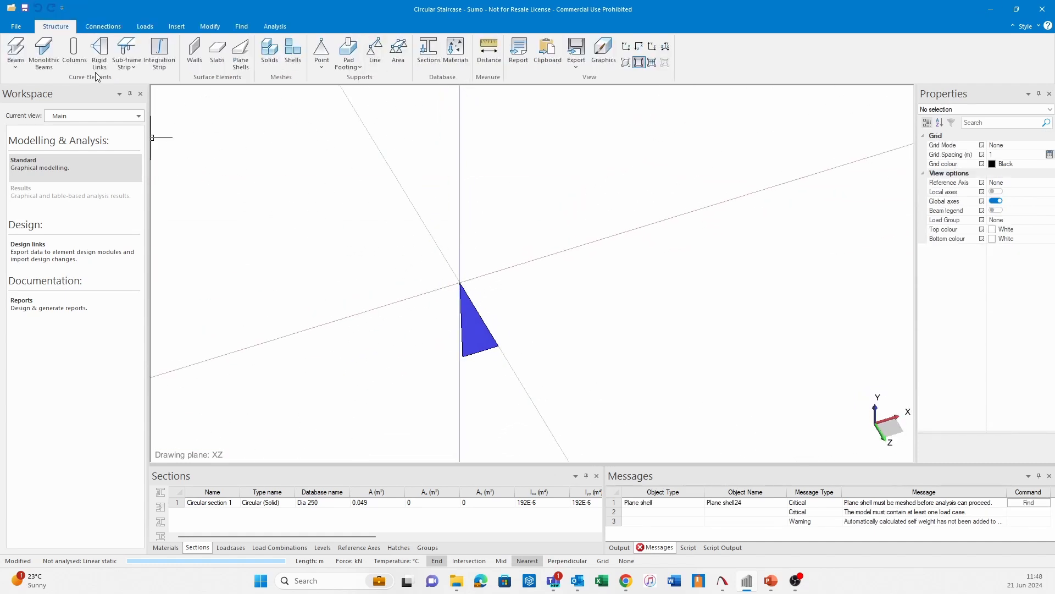
left_click(74, 52)
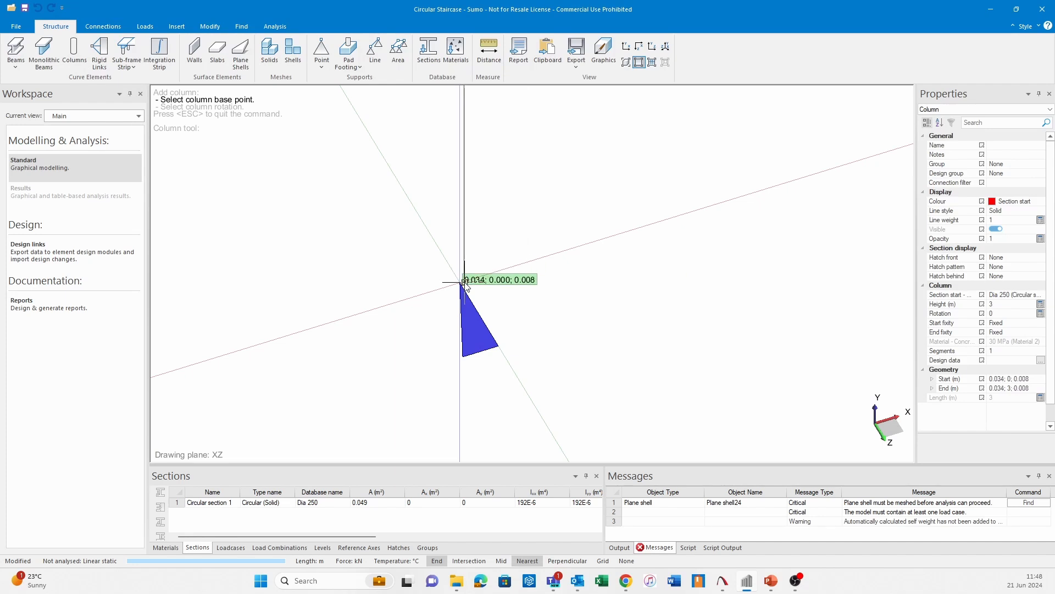
scroll(549, 249, "down", 5)
middle_click_drag(550, 249, 516, 359)
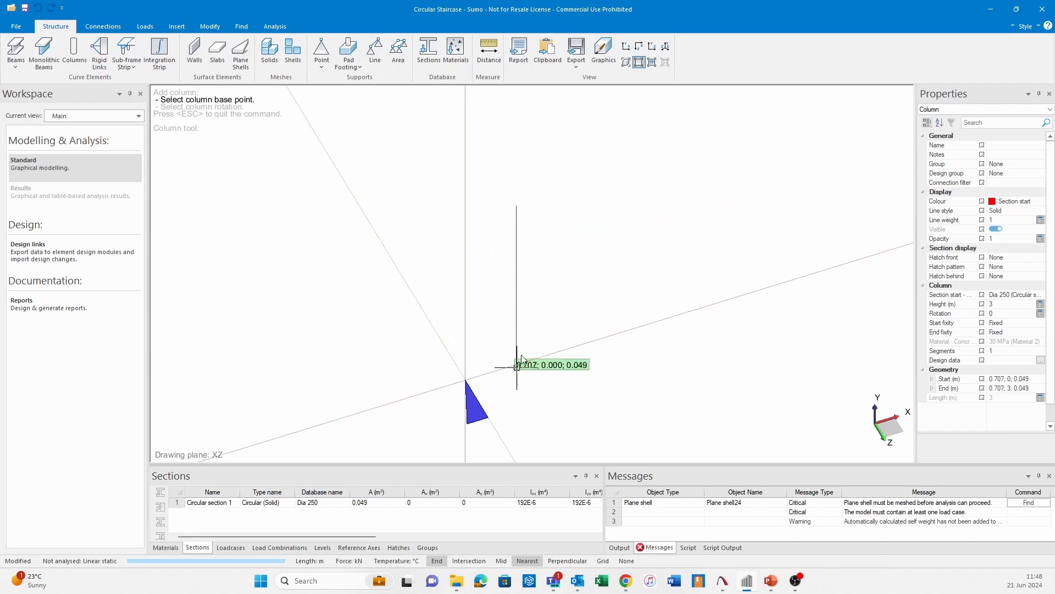
scroll(498, 331, "down", 1)
scroll(500, 321, "up", 2)
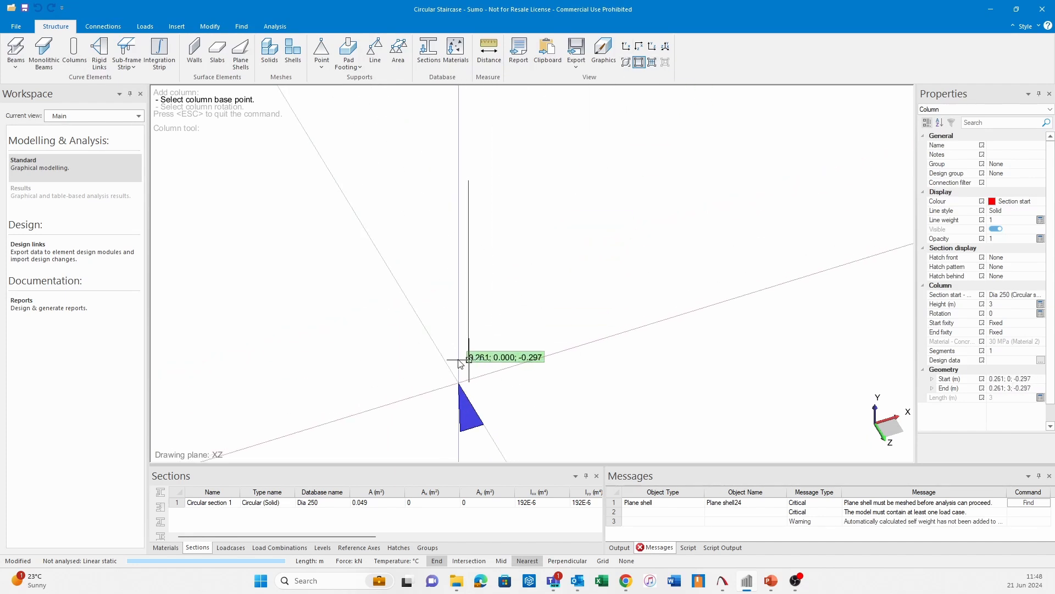
left_click(603, 561)
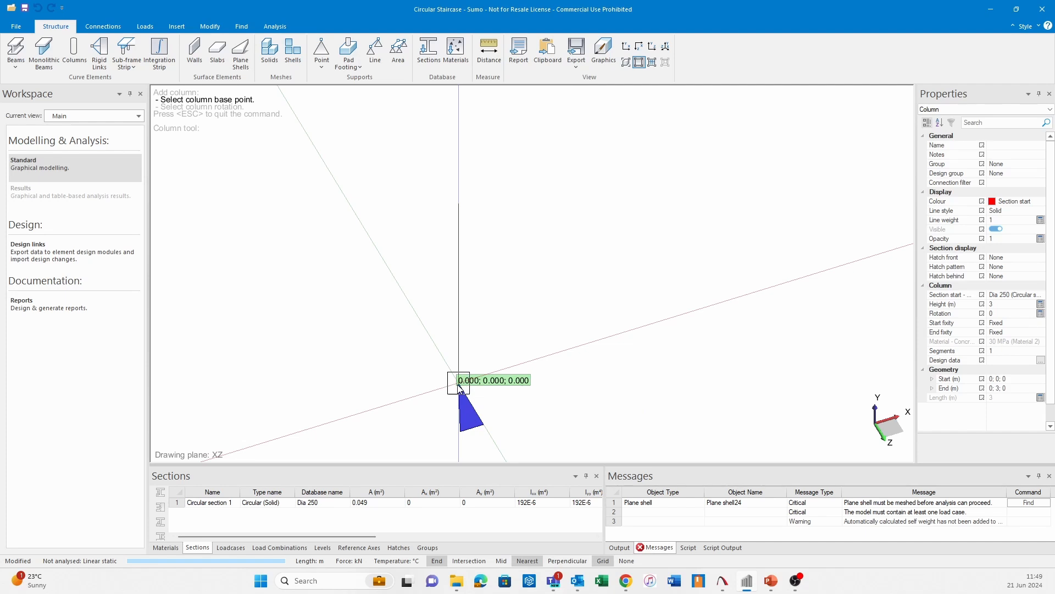
left_click(459, 385)
middle_click_drag(533, 357, 511, 289)
key("Escape")
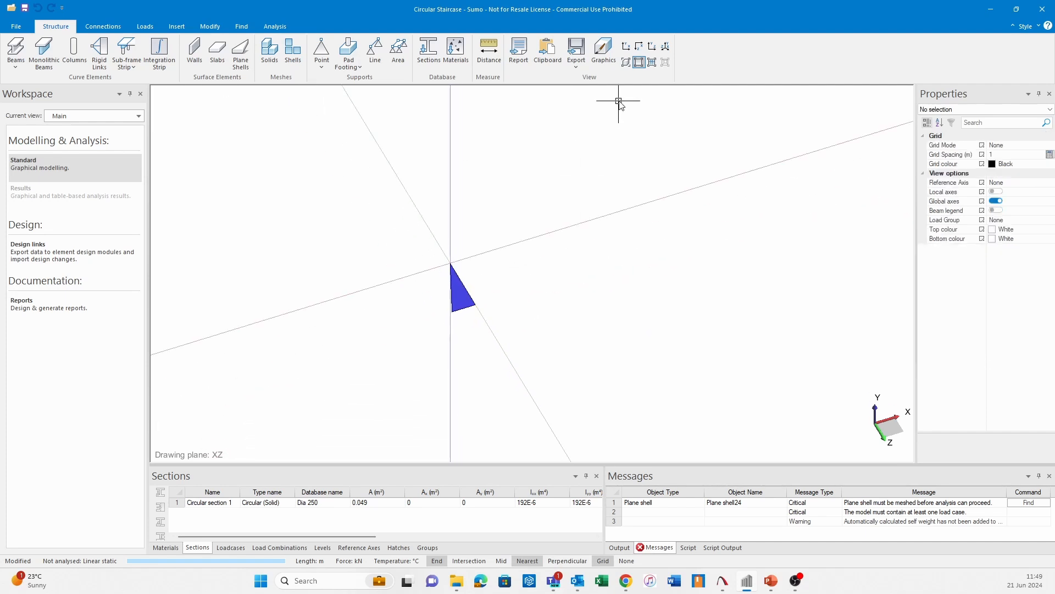
Place a 3 m high column with the Dia 250 circular section at the origin, at the tip of the triangular shell.
middle_click_drag(435, 277, 252, 111)
left_click(73, 53)
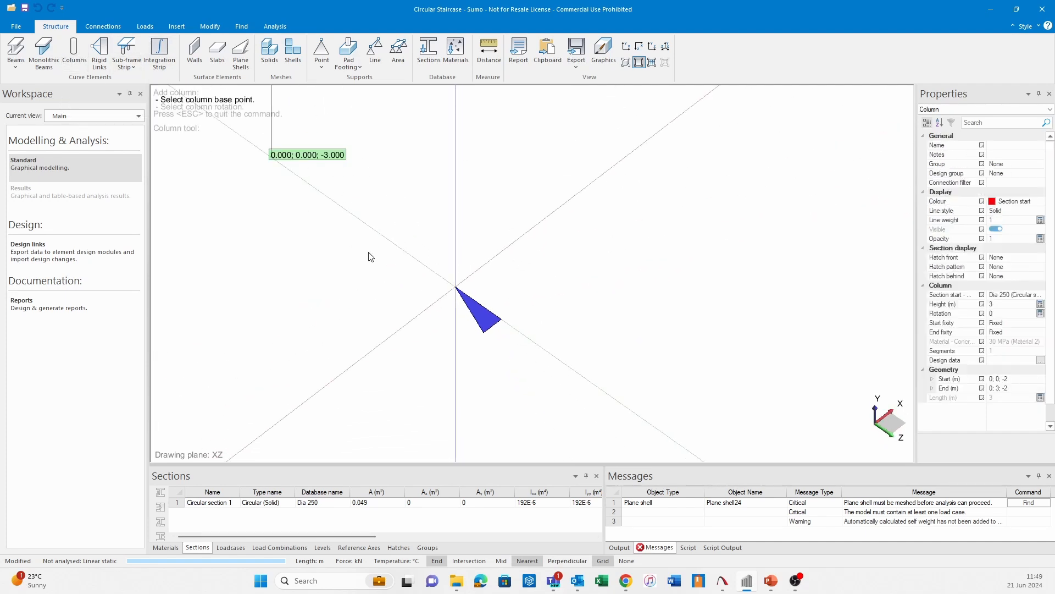
left_click(455, 288)
left_click(456, 288)
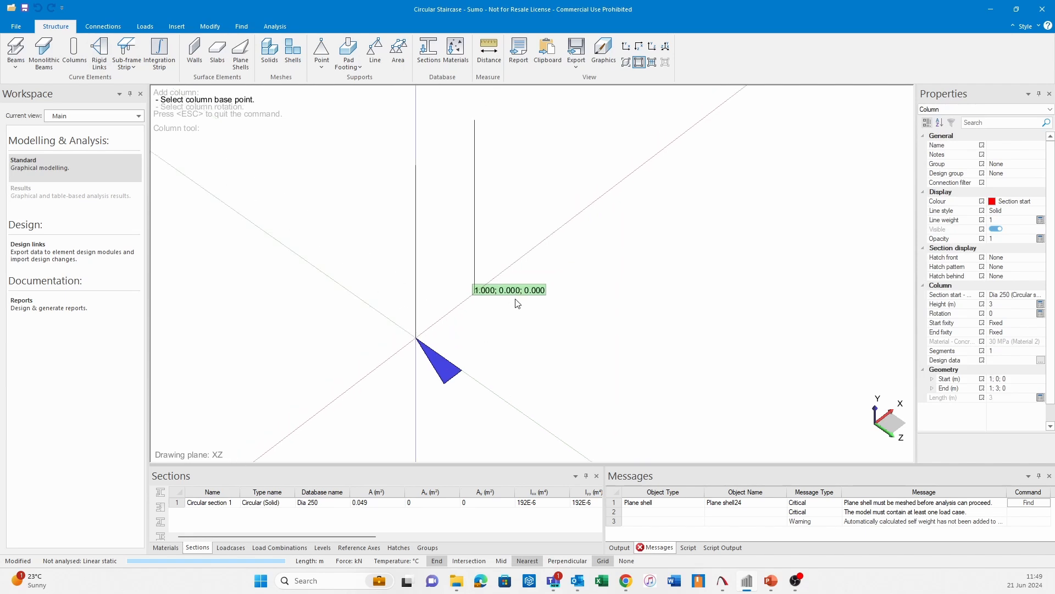
key("Escape")
Inspect the column and triangular shell in the rendered display, and return to the line display.
left_click(626, 62)
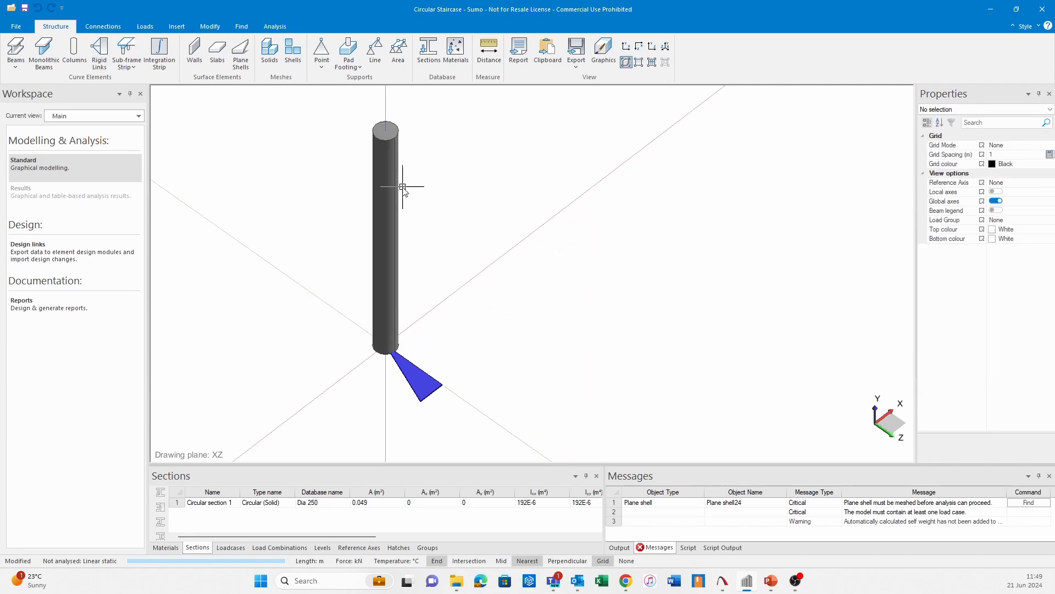
mouse_move(447, 273)
middle_mouse_down()
mouse_move(480, 341)
mouse_move(499, 285)
mouse_move(464, 307)
mouse_move(481, 336)
mouse_move(447, 365)
middle_mouse_up()
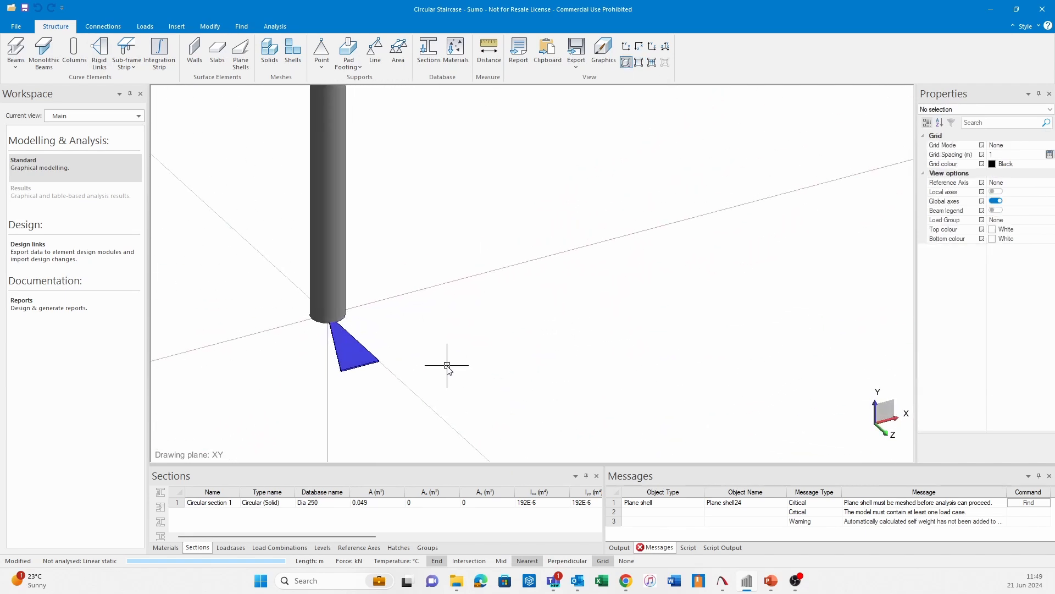
left_click(638, 62)
Copy the triangular plane shell vertically by 0.15 m from its tip at the origin.
mouse_move(401, 330)
middle_mouse_down()
mouse_move(415, 302)
mouse_move(421, 344)
mouse_move(349, 278)
mouse_move(364, 343)
mouse_move(374, 286)
middle_mouse_up()
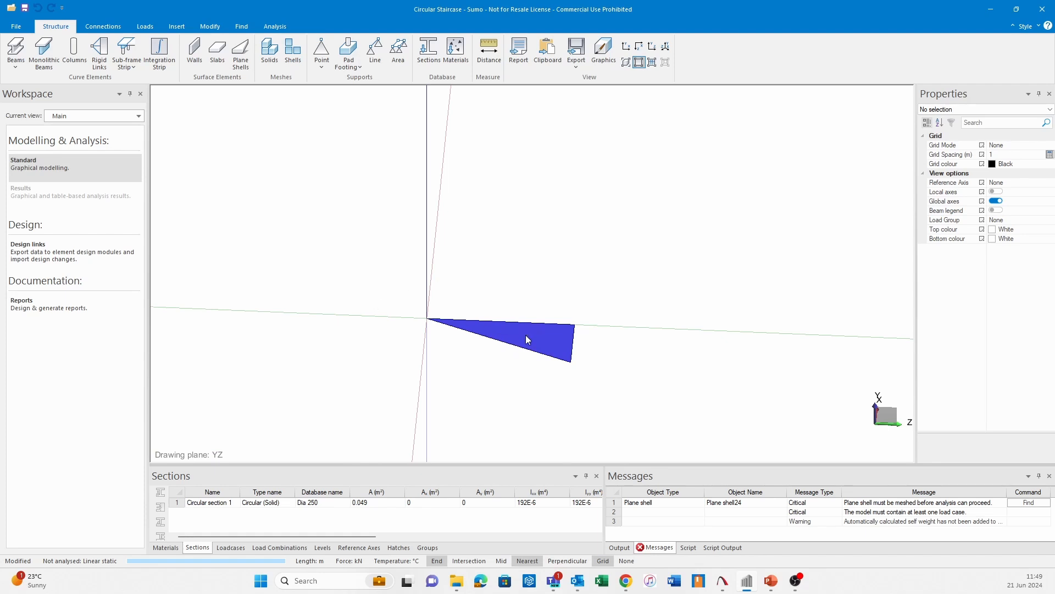
mouse_move(526, 340)
middle_mouse_down()
mouse_move(549, 349)
mouse_move(499, 285)
middle_mouse_up()
left_click(395, 316)
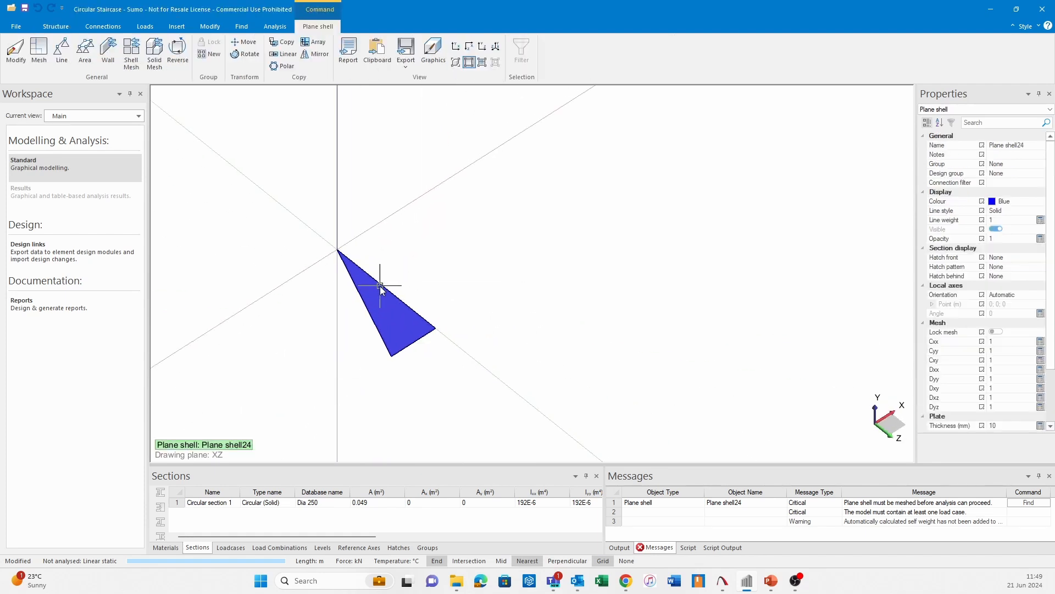
left_click(284, 43)
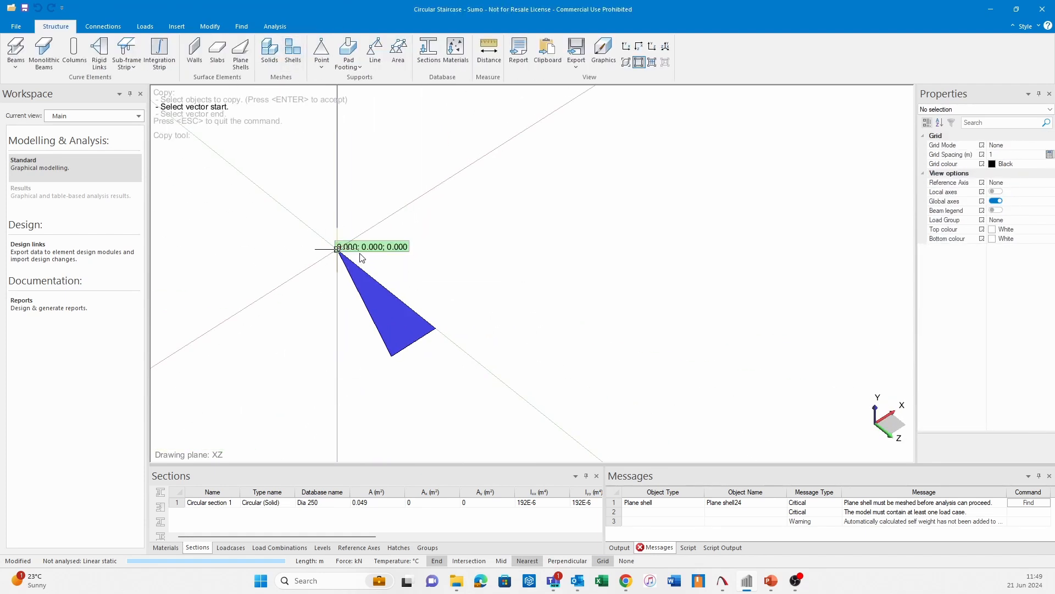
scroll(360, 256, "up", 3)
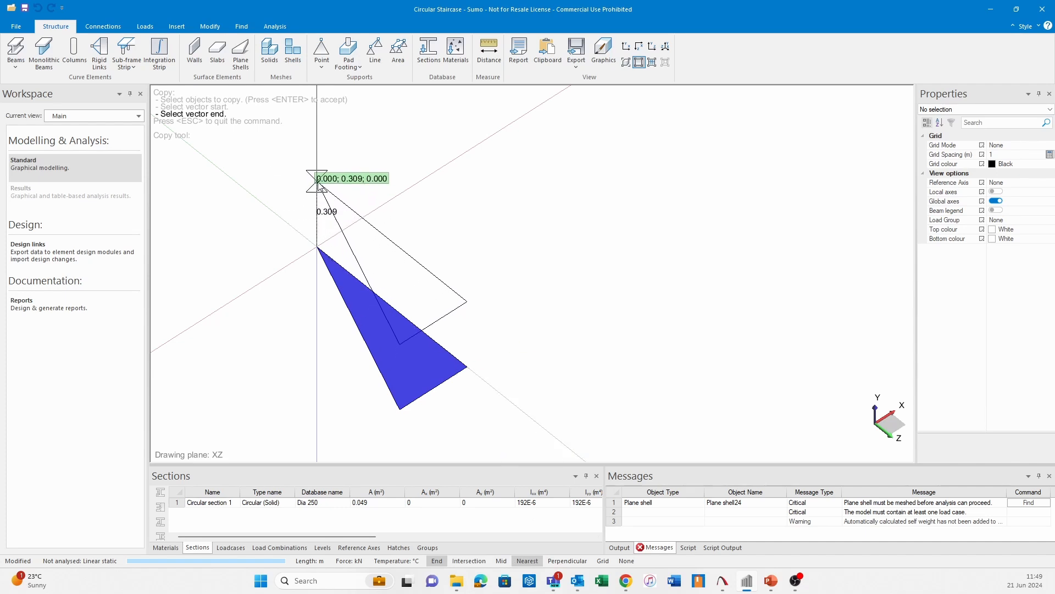
key("Tab")
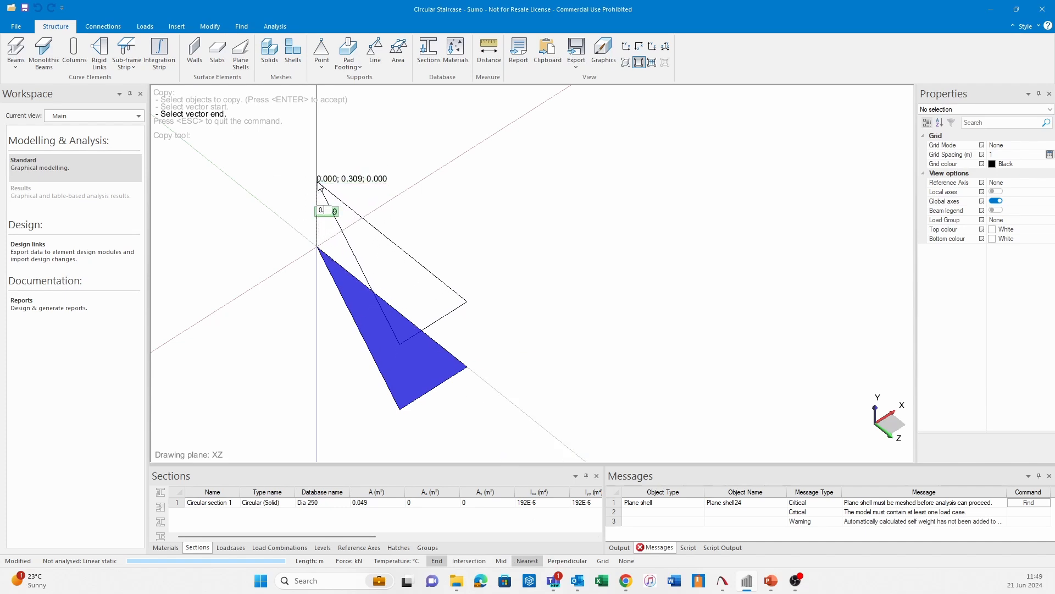
type("0.15")
key("Return")
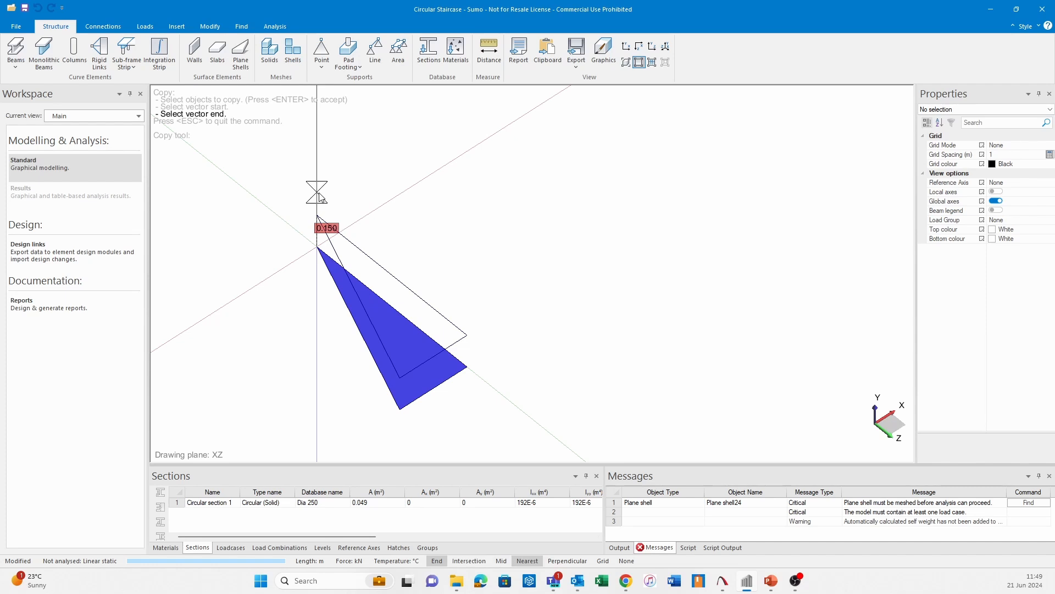
left_click(317, 192)
key("Escape")
Draw a vertical line from the lower shell's outer corner on the Z axis to the matching corner of the copied shell.
middle_click_drag(439, 349, 456, 325)
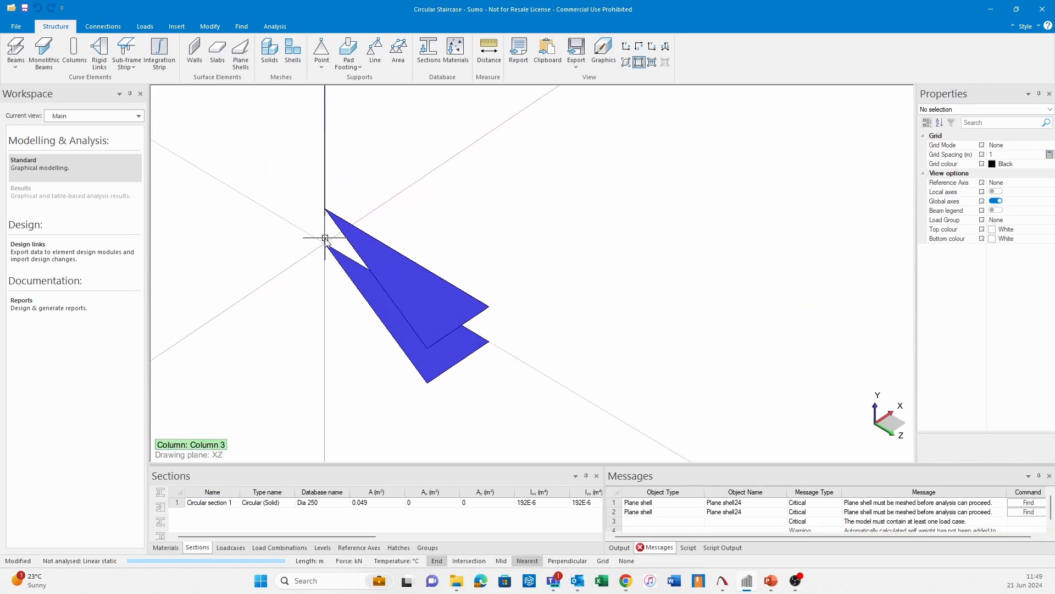
middle_click_drag(389, 175, 375, 199)
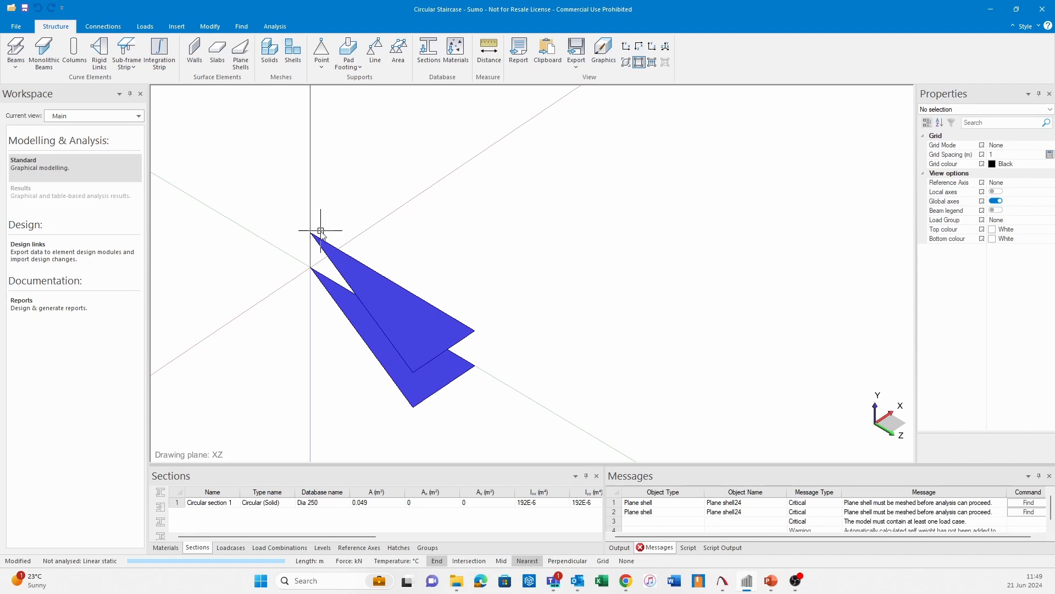
left_click(177, 27)
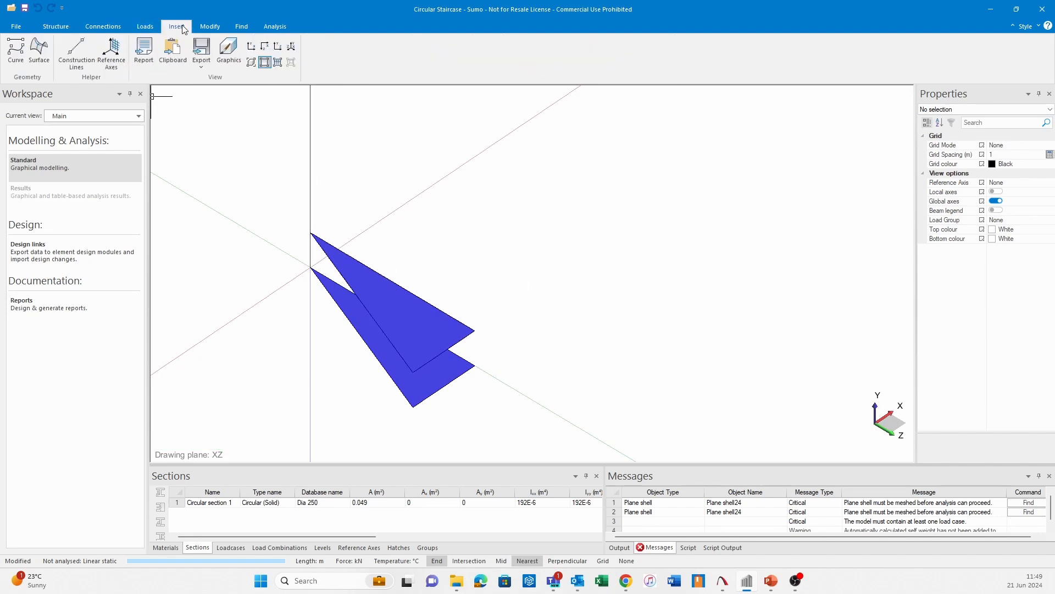
left_click(13, 59)
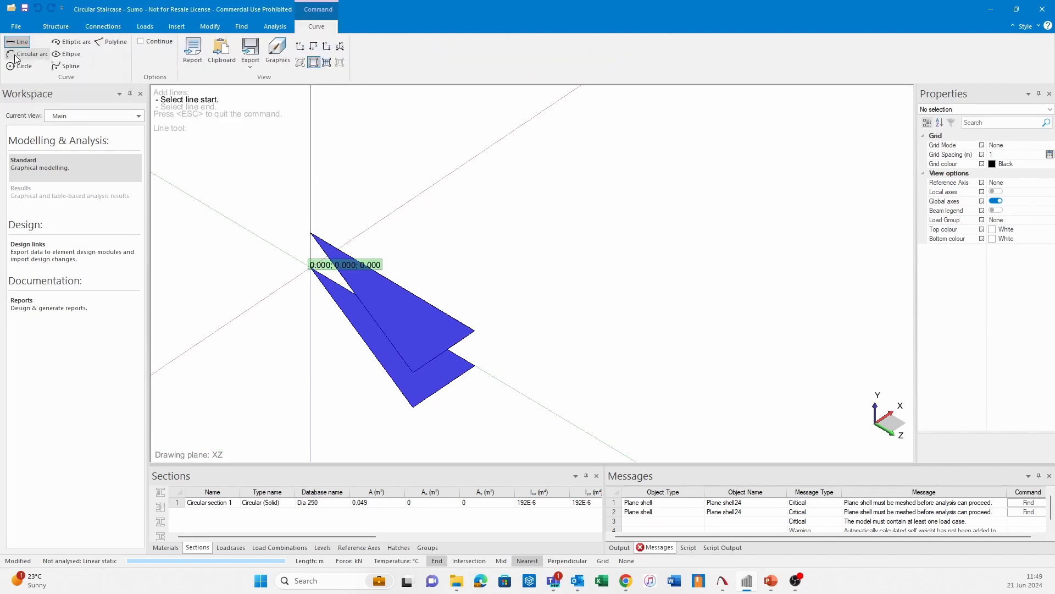
left_click(476, 367)
left_click(475, 331)
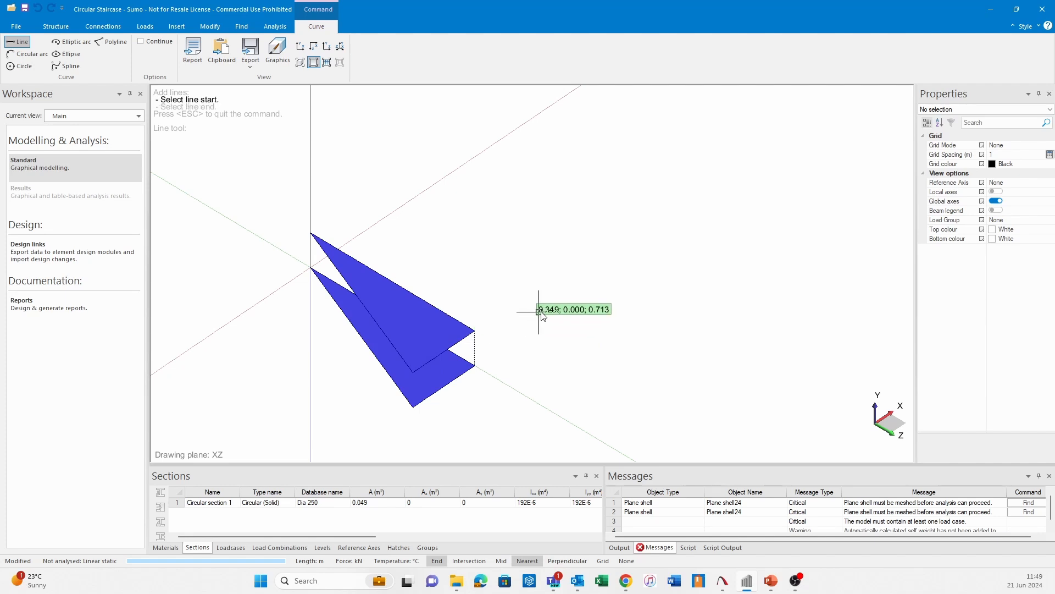
middle_click_drag(543, 306, 523, 335)
key("Escape")
Rotate the upper shell about its tip in plan view so its edge aligns with the adjoining edge of the lower shell.
left_click(373, 274)
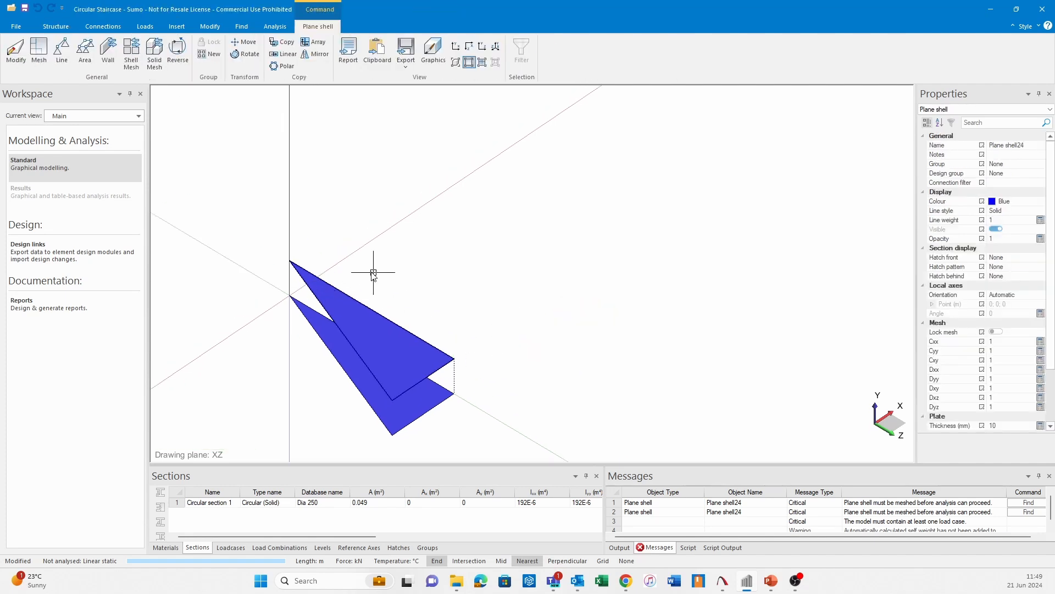
left_click(247, 53)
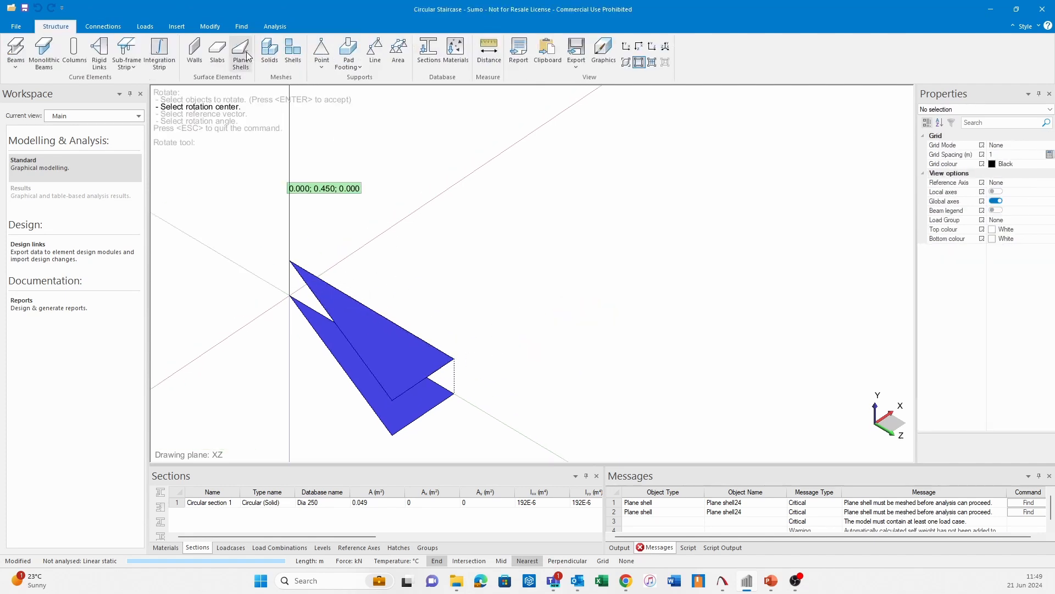
left_click(292, 263)
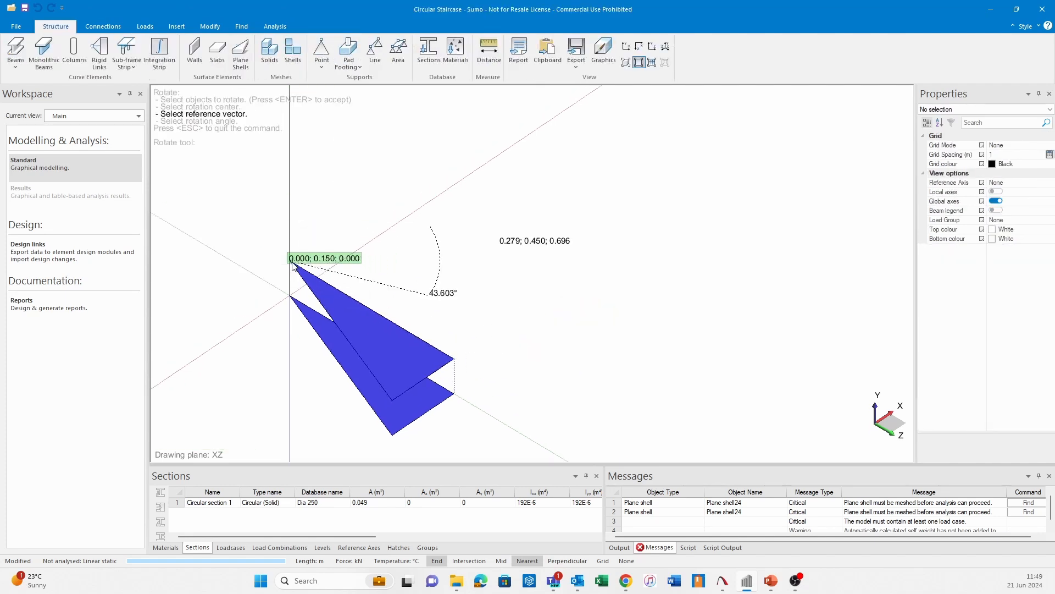
left_click(392, 399)
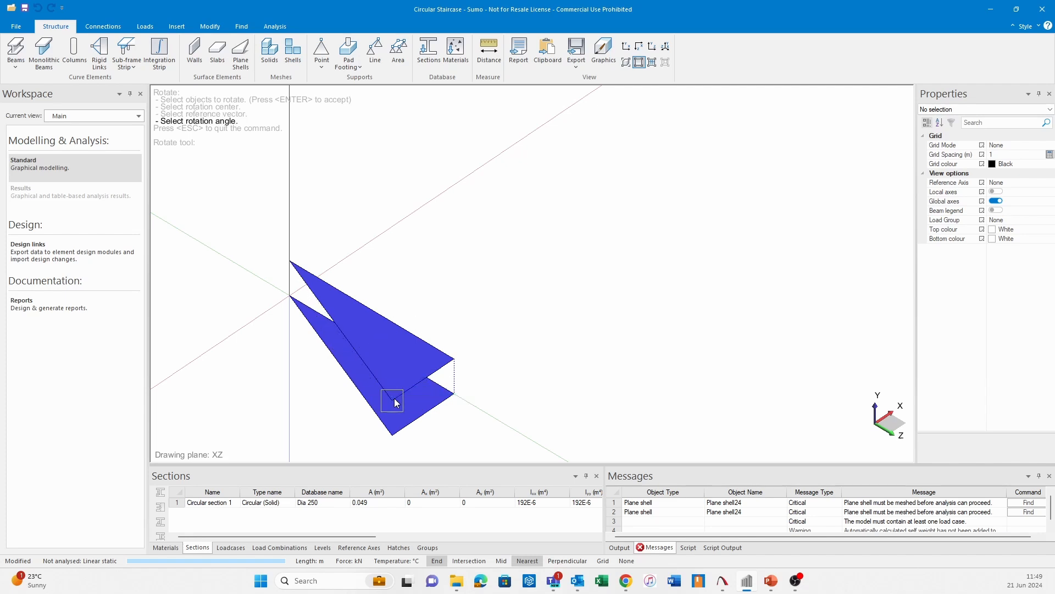
left_click(639, 45)
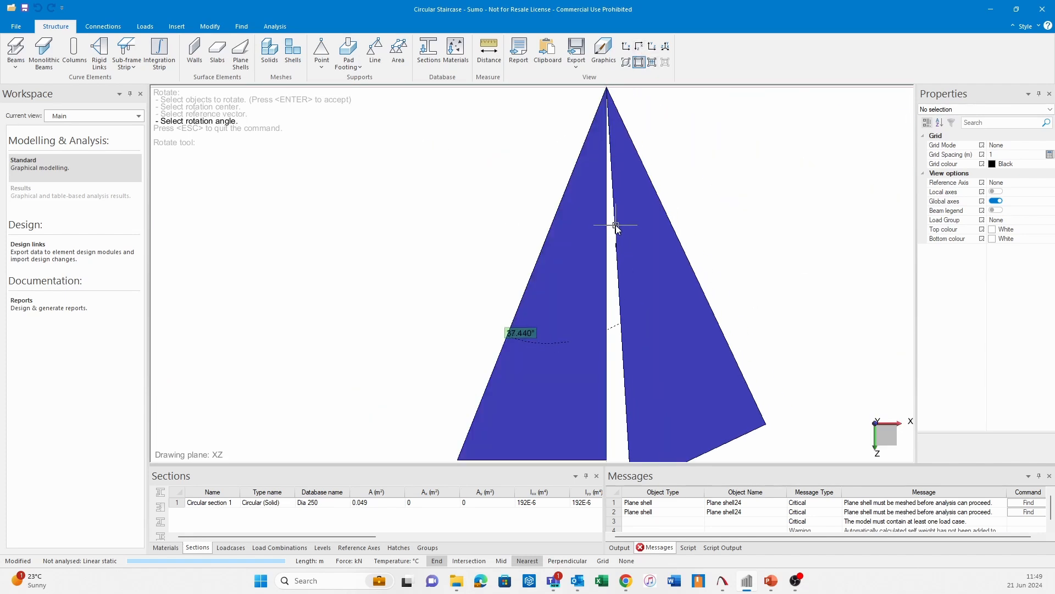
middle_click_drag(653, 363, 566, 243)
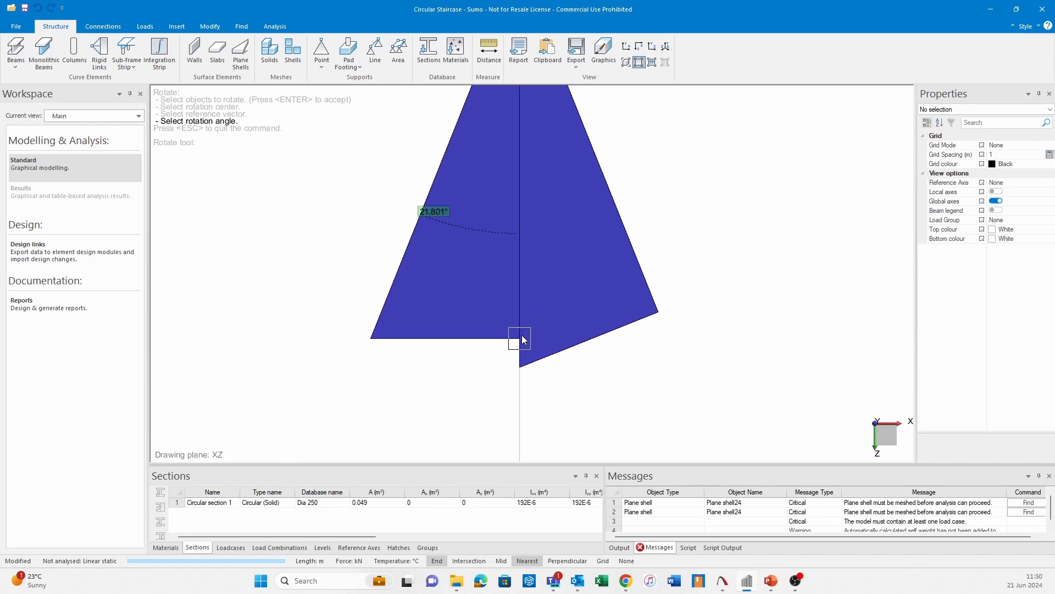
left_click(522, 336)
Edit the second tread's outline so its near outer corner meets the top end of the vertical line, and accept the shell.
middle_click_drag(459, 389, 557, 342, "shift")
middle_click_drag(428, 268, 431, 240, "shift")
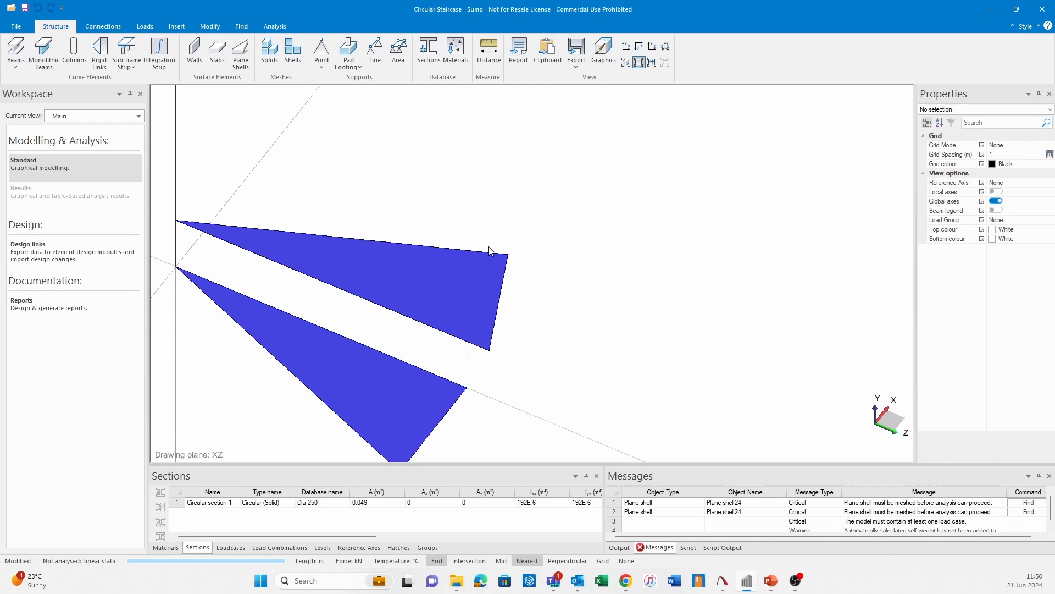
left_click(431, 242)
left_click(44, 66)
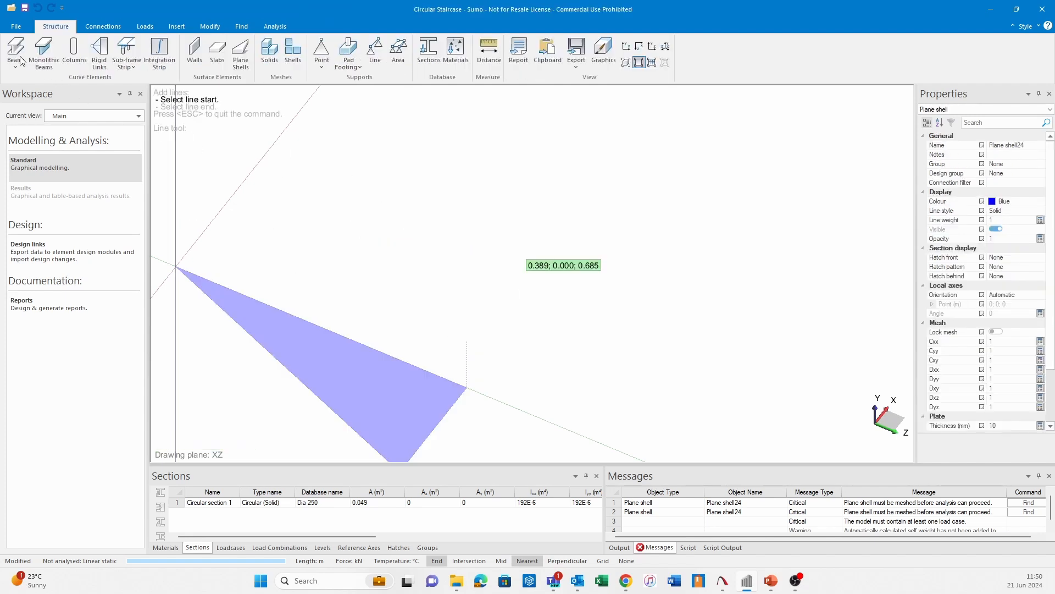
key("Escape")
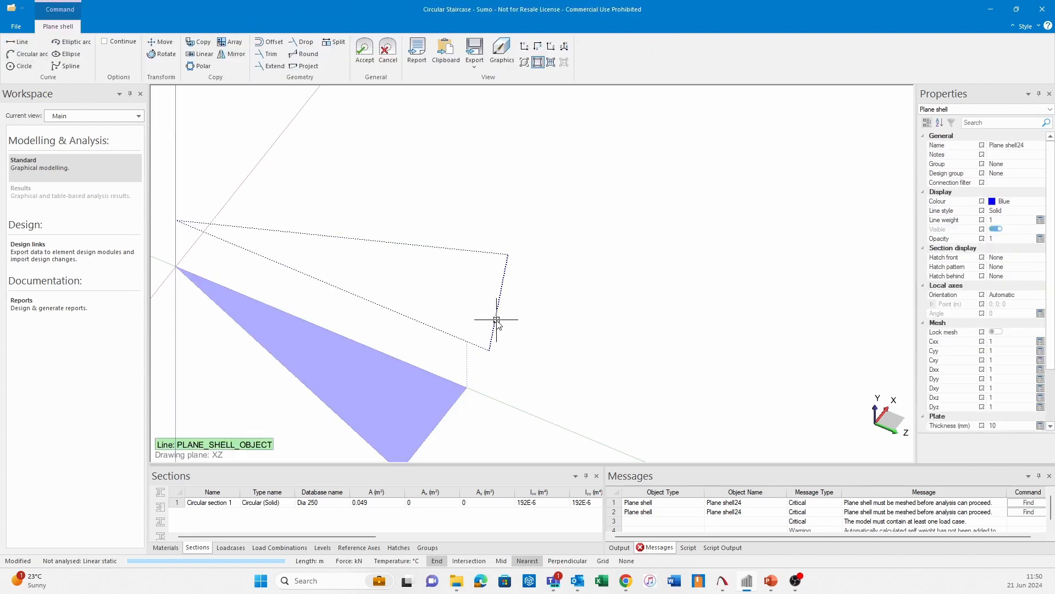
left_click(496, 321)
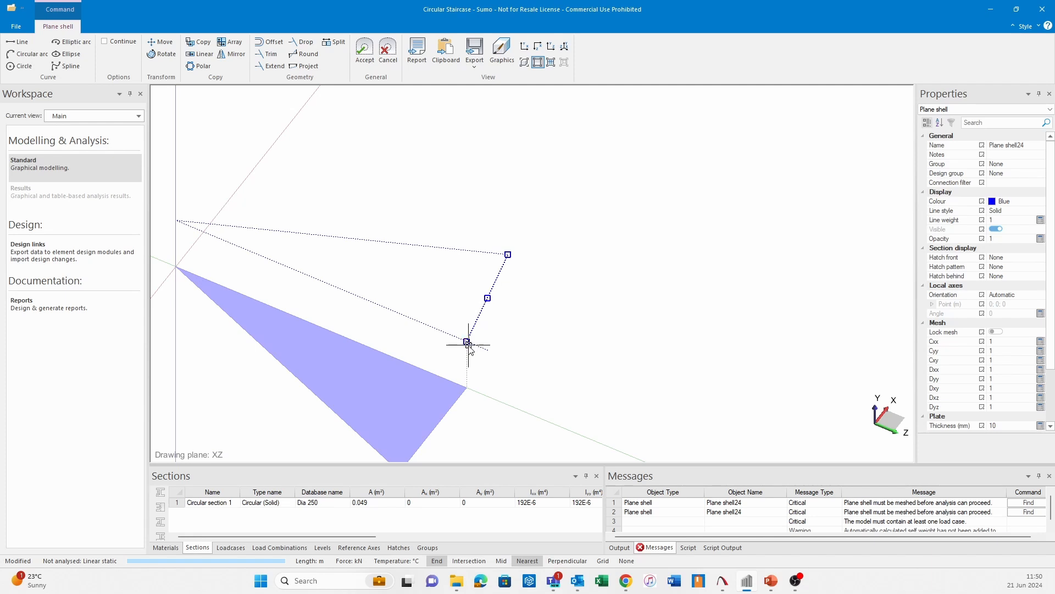
left_click(488, 349)
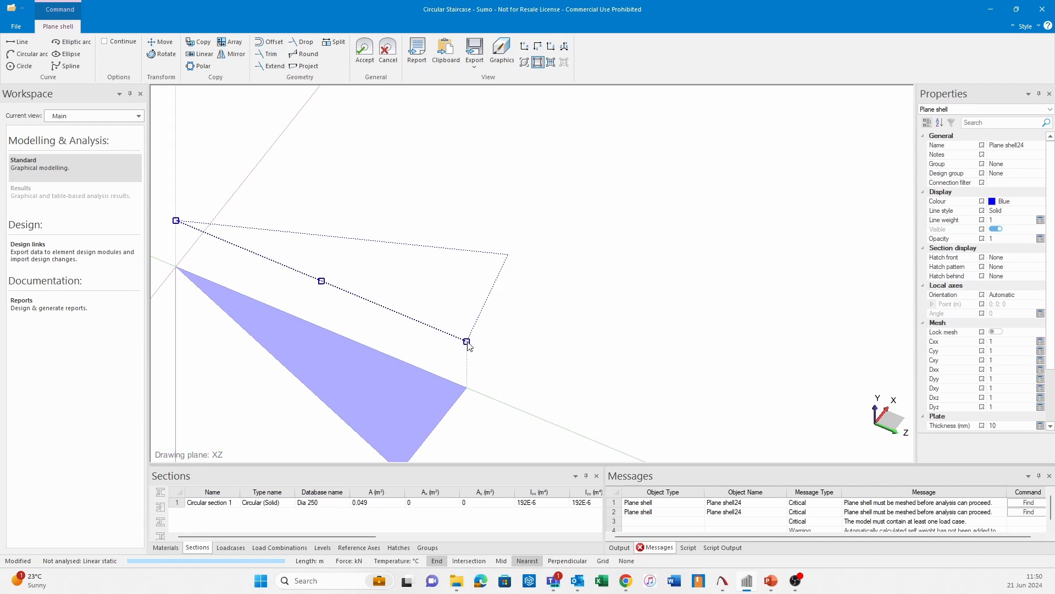
key("Escape")
left_click(364, 52)
middle_click_drag(579, 308, 525, 346)
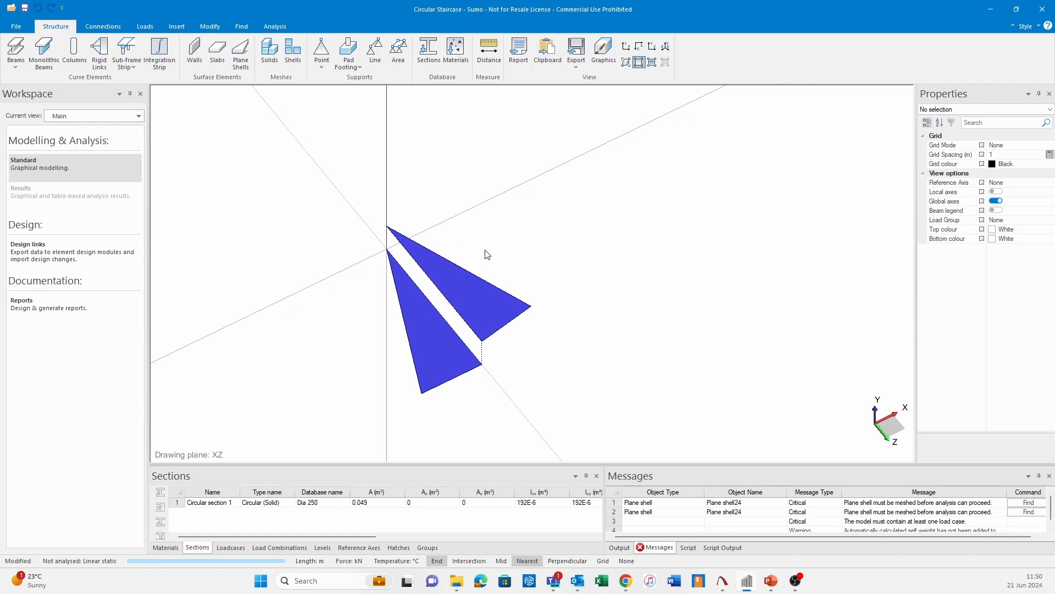
Copy the second tread shell vertically by 0.15 m from its tip on the column axis.
left_click(462, 261)
left_click(280, 41)
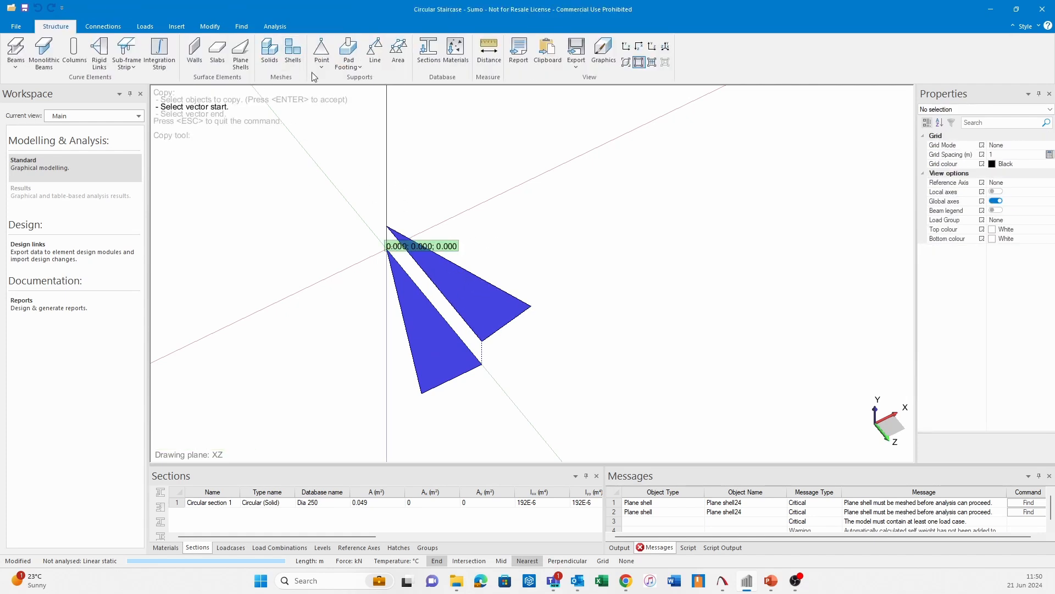
left_click(391, 227)
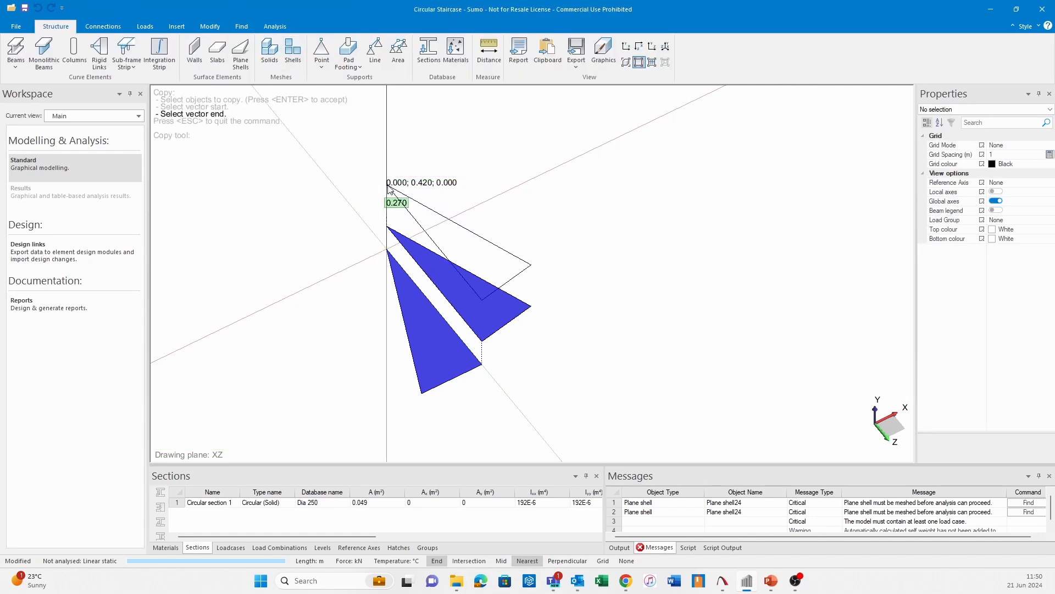
type("0.15")
key("Return")
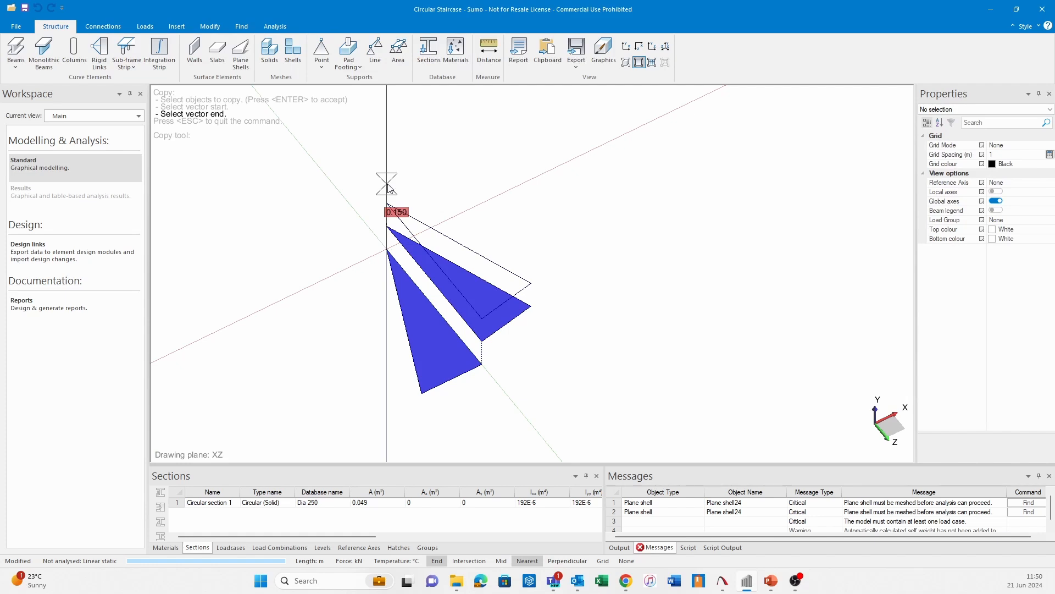
left_click(388, 189)
Draw a vertical line from the second tread's far outer corner to the matching corner of the third tread.
left_click(175, 28)
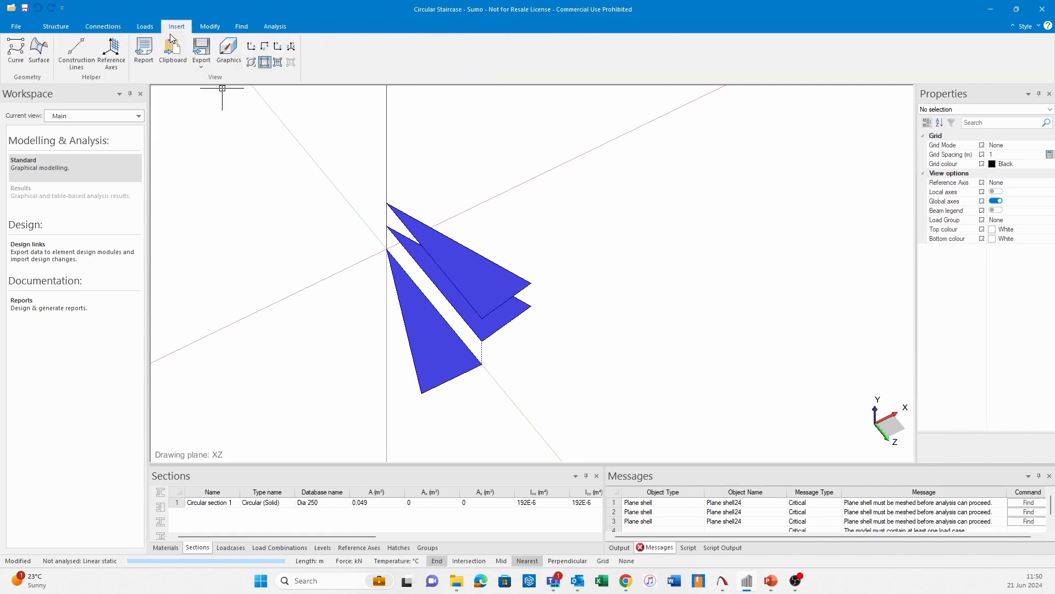
left_click(15, 48)
left_click(530, 304)
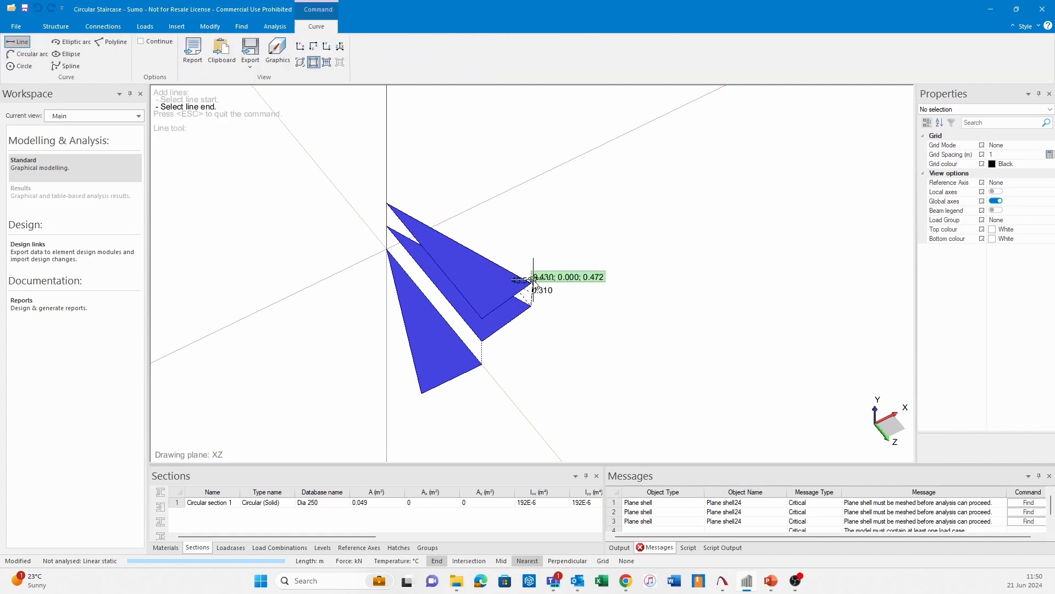
left_click(531, 283)
middle_click_drag(551, 255, 525, 311)
key("Escape")
Rotate the third tread about its tip in plan view so its edge aligns with the second tread's far edge.
left_click(442, 312)
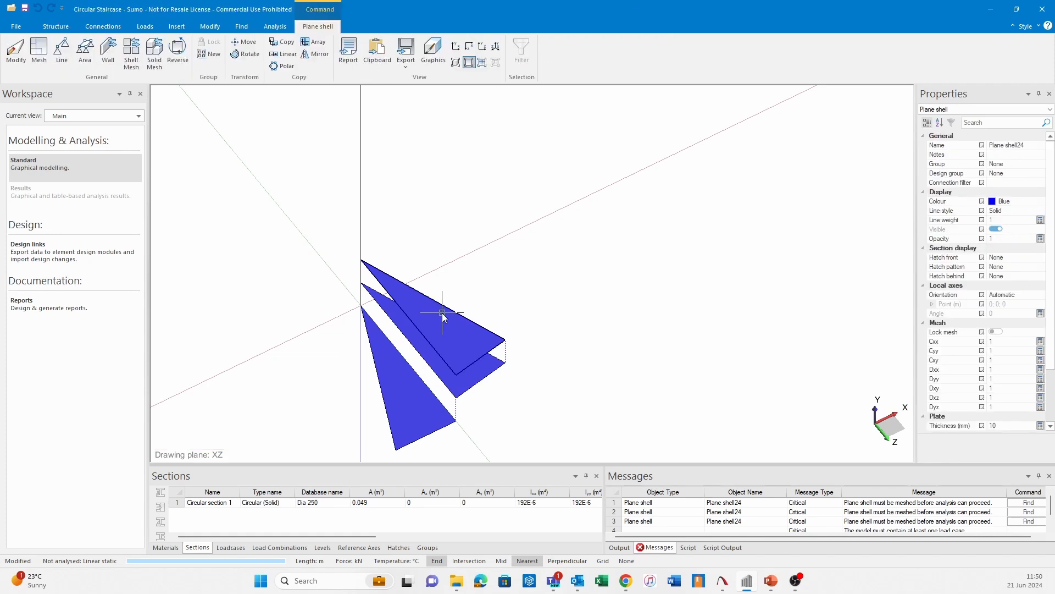
middle_click_drag(442, 312, 289, 116, "shift")
left_click(247, 54)
middle_click_drag(297, 394, 275, 299)
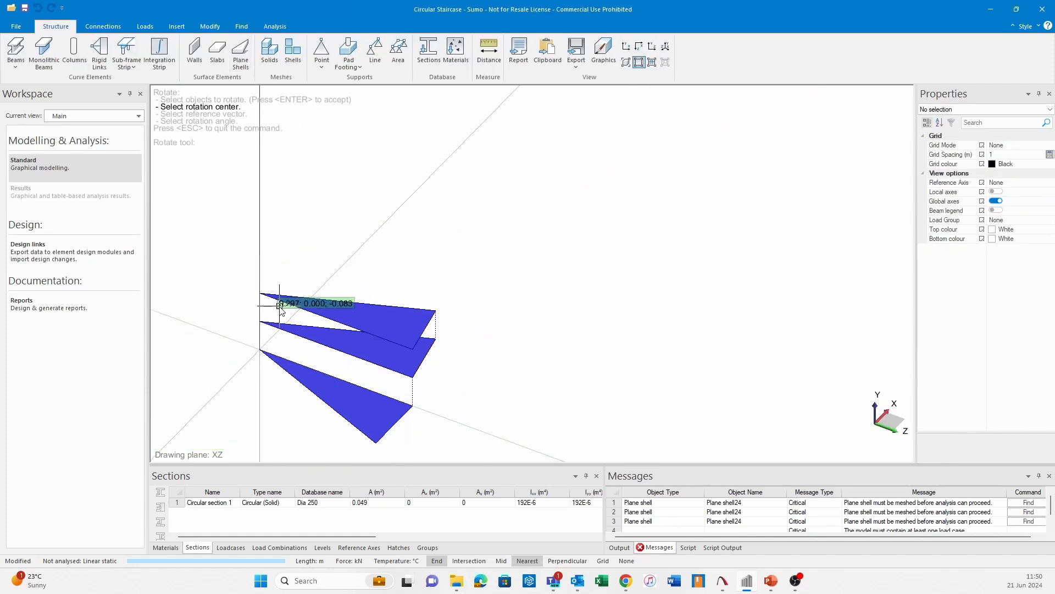
left_click(266, 297)
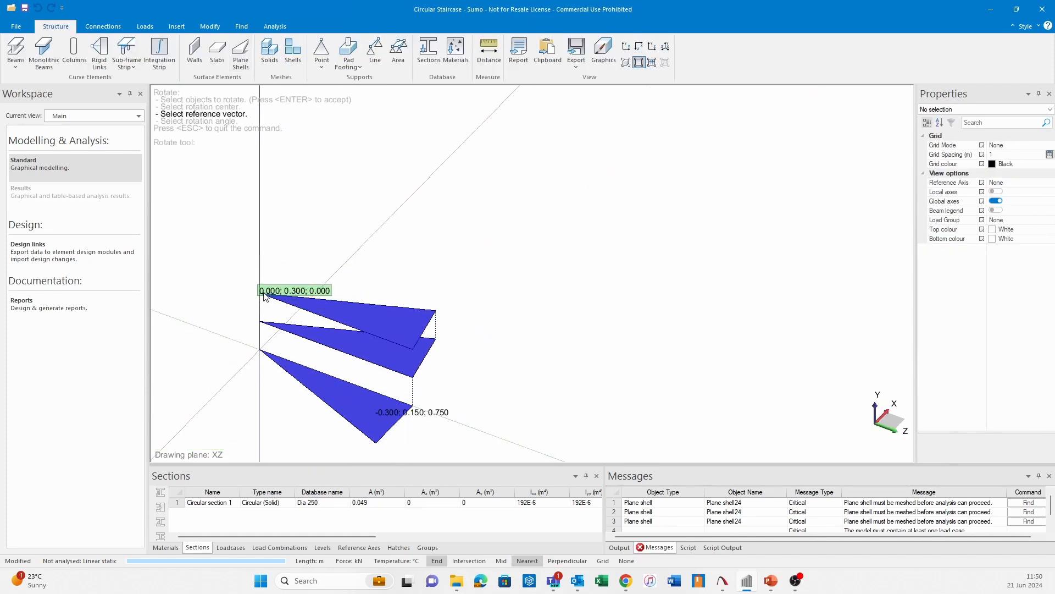
left_click(412, 349)
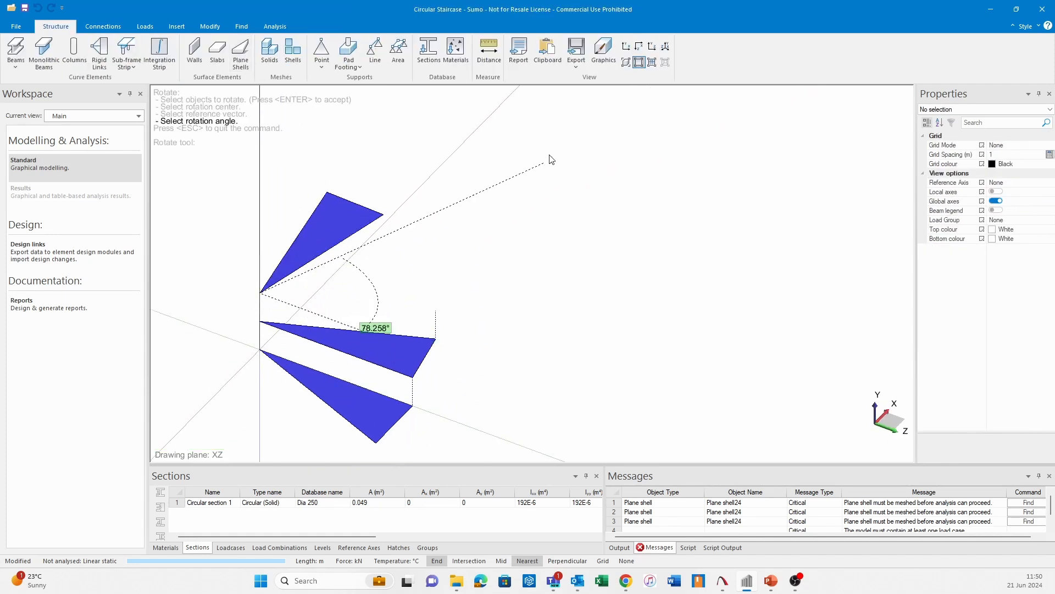
left_click(639, 46)
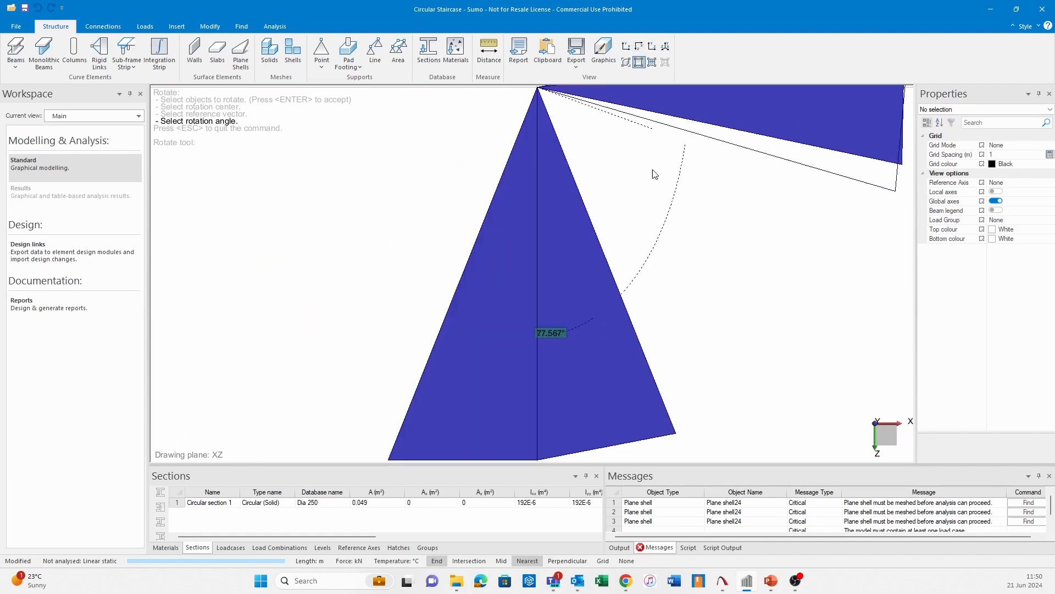
left_click(676, 432)
scroll(583, 376, "down", 1)
middle_click_drag(570, 391, 600, 202, "shift")
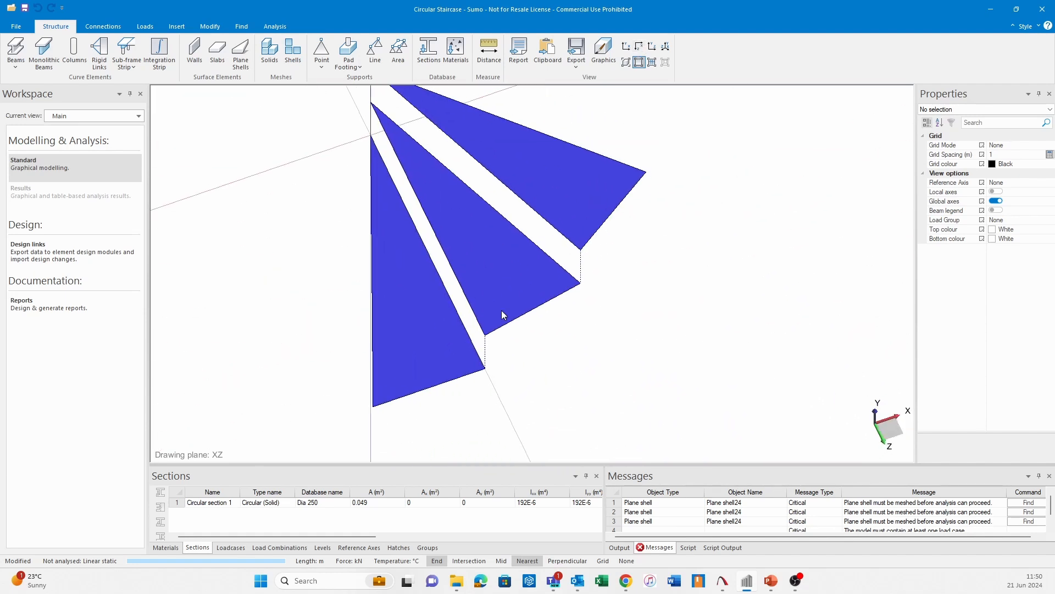
middle_click_drag(501, 311, 495, 286, "shift")
scroll(599, 322, "down", 1)
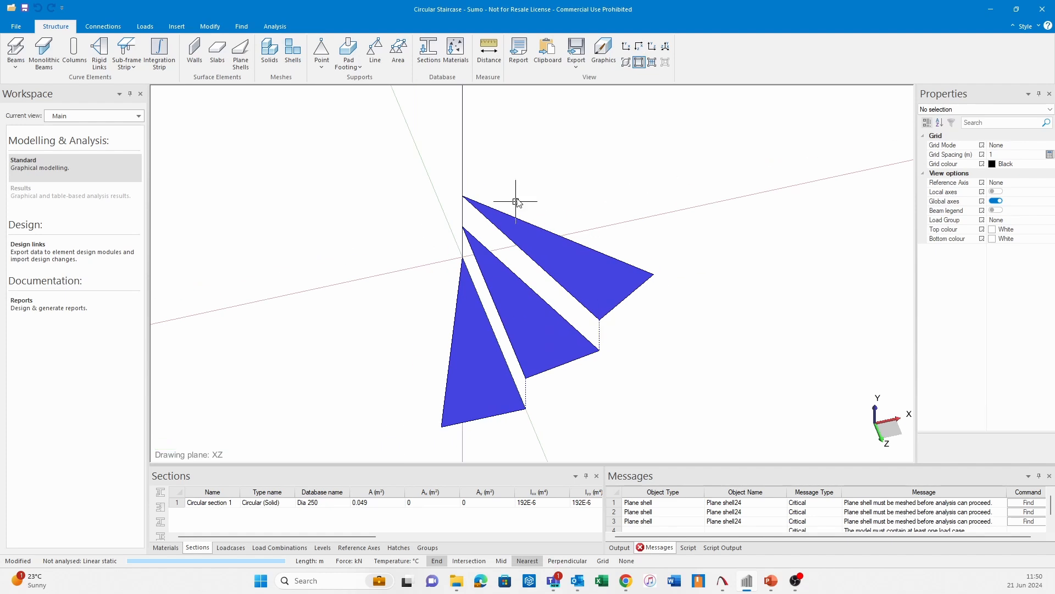
Copy the third tread shell vertically by 0.15 m from its tip on the column axis.
middle_click_drag(522, 184, 461, 217)
left_click_drag(502, 213, 444, 269)
left_click(282, 42)
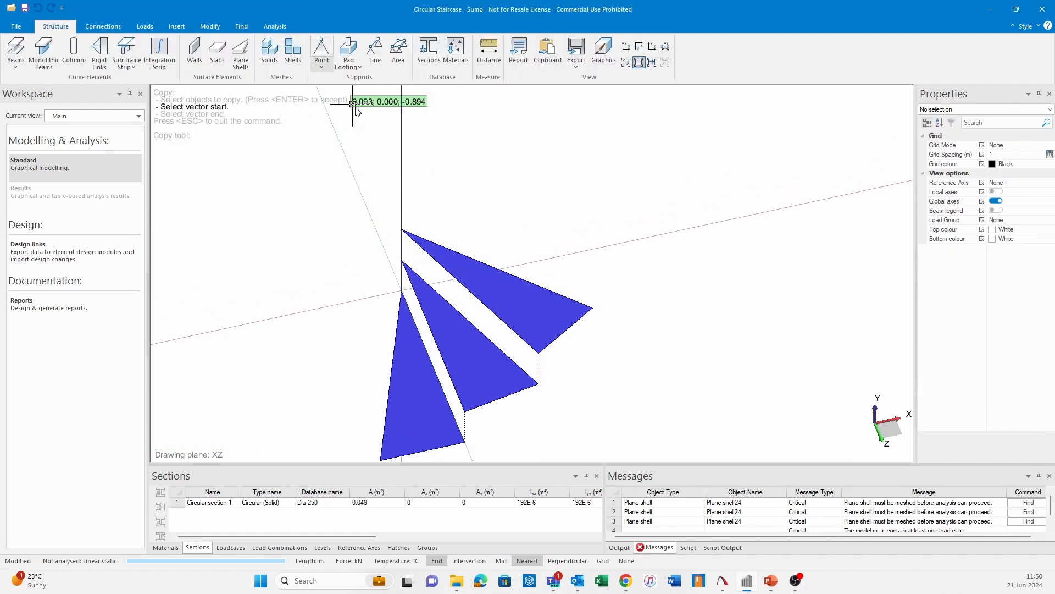
left_click(402, 230)
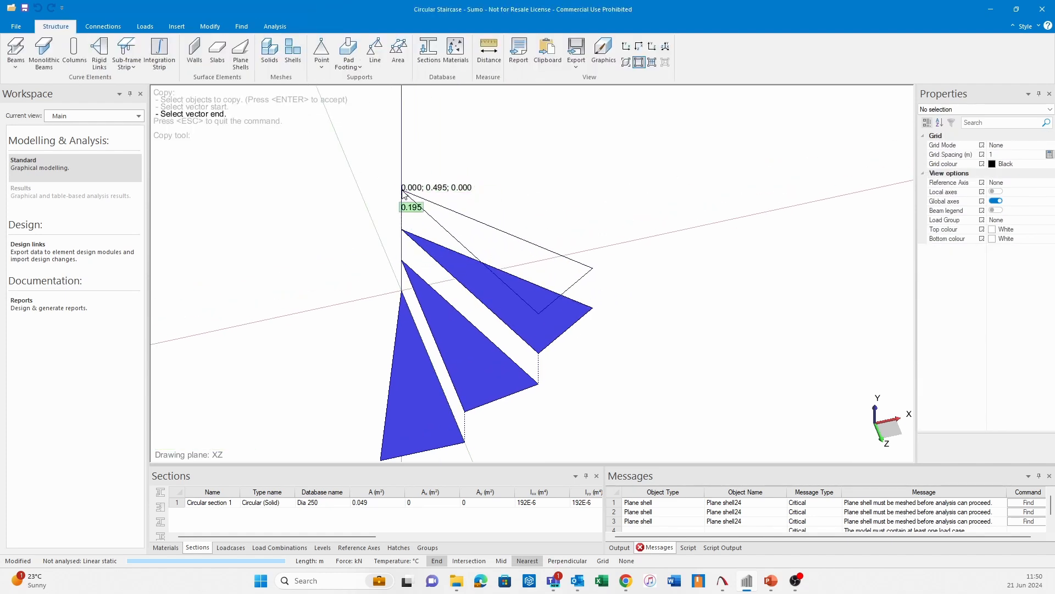
key("Return")
left_click(402, 192)
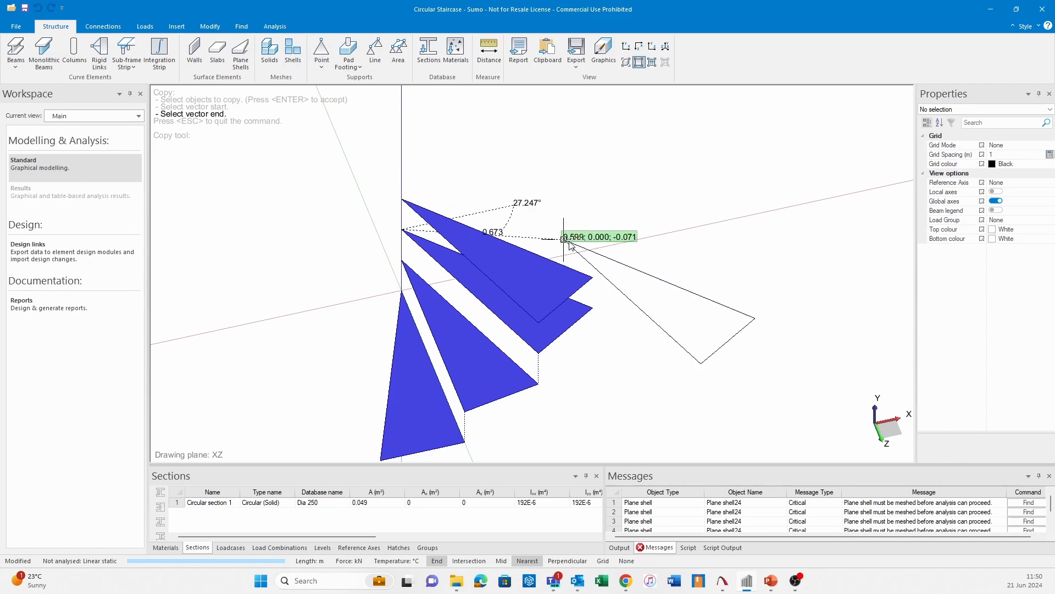
key("Escape")
Draw a vertical line from the third tread's far outer corner to the matching corner of the fourth tread.
middle_click_drag(484, 187, 388, 180)
left_click_drag(183, 27, 184, 29)
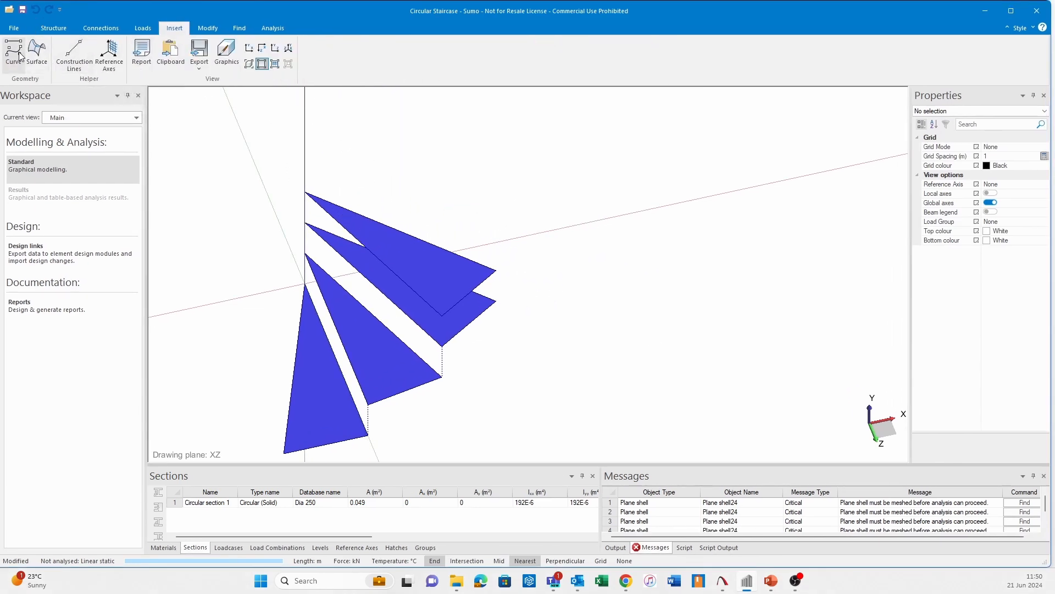
left_click(13, 49)
left_click(1011, 11)
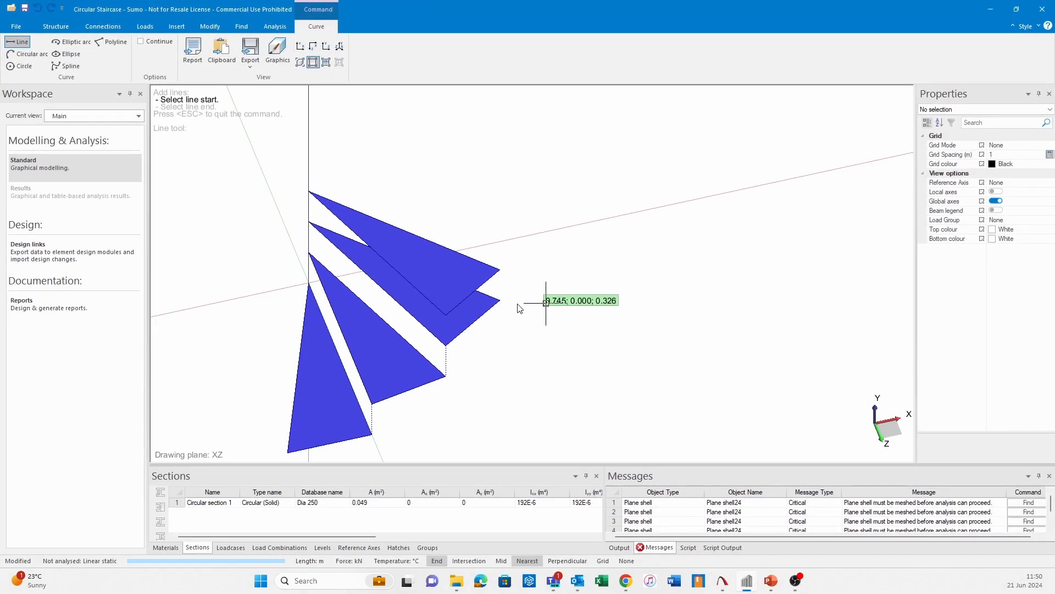
left_click(496, 301)
key("Escape")
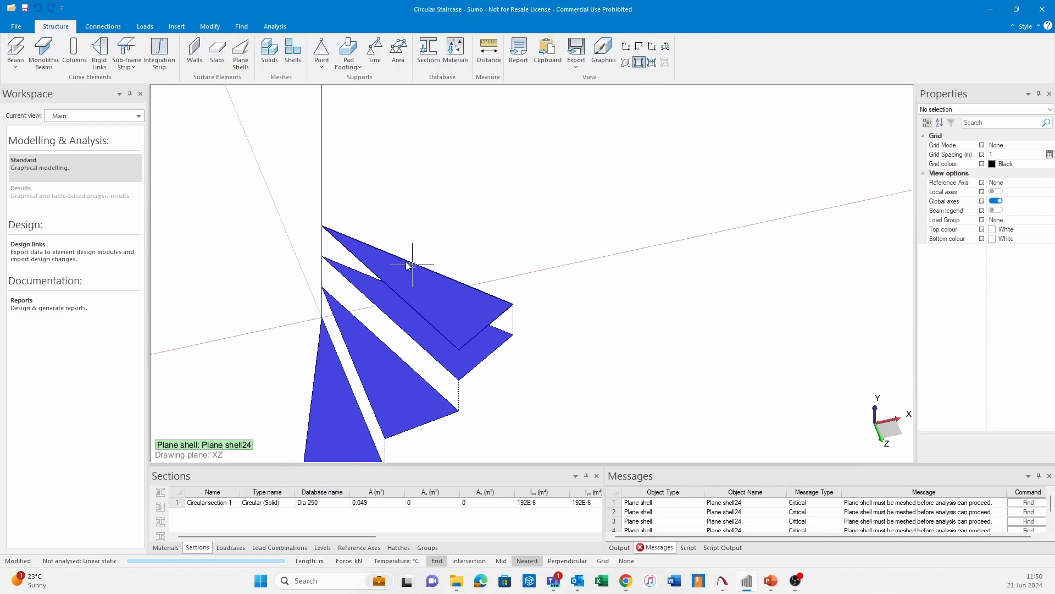
Rotate the fourth tread about its tip in plan view so its edge aligns with the third tread's far edge.
left_click(245, 54)
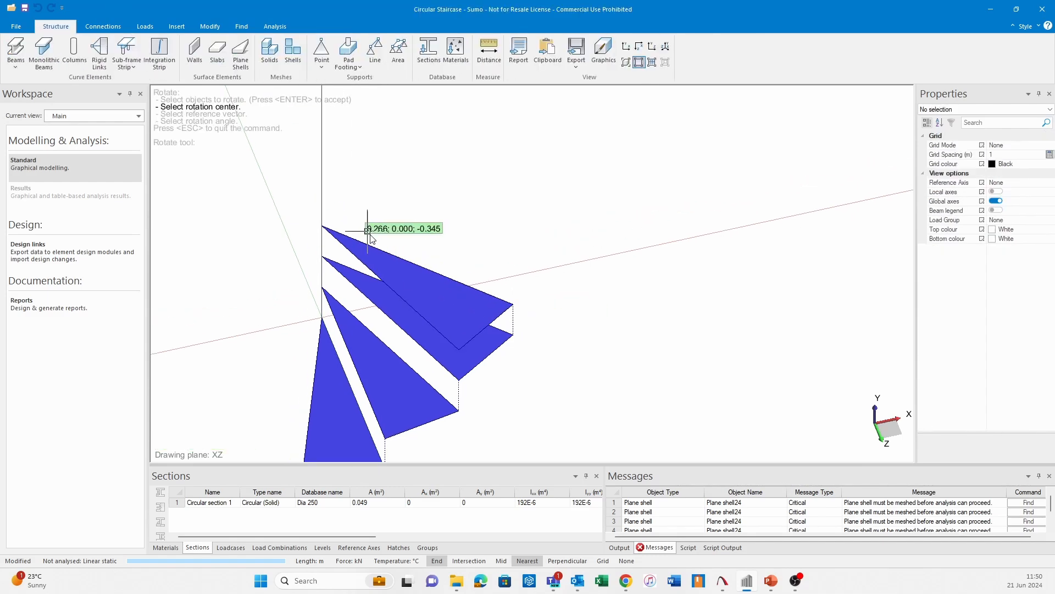
left_click(326, 230)
left_click(460, 353)
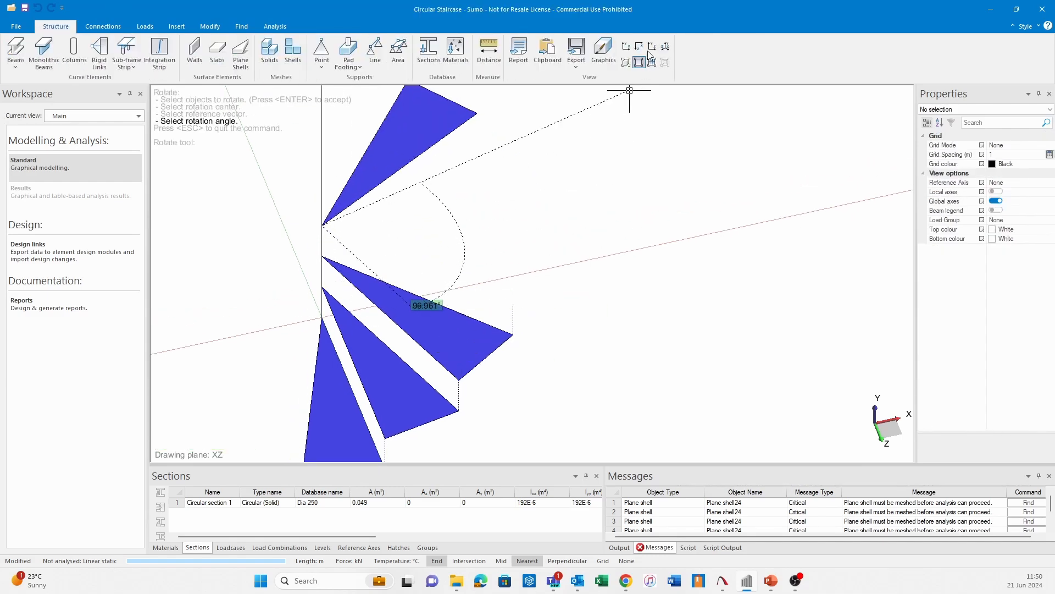
left_click(639, 46)
left_click(738, 358)
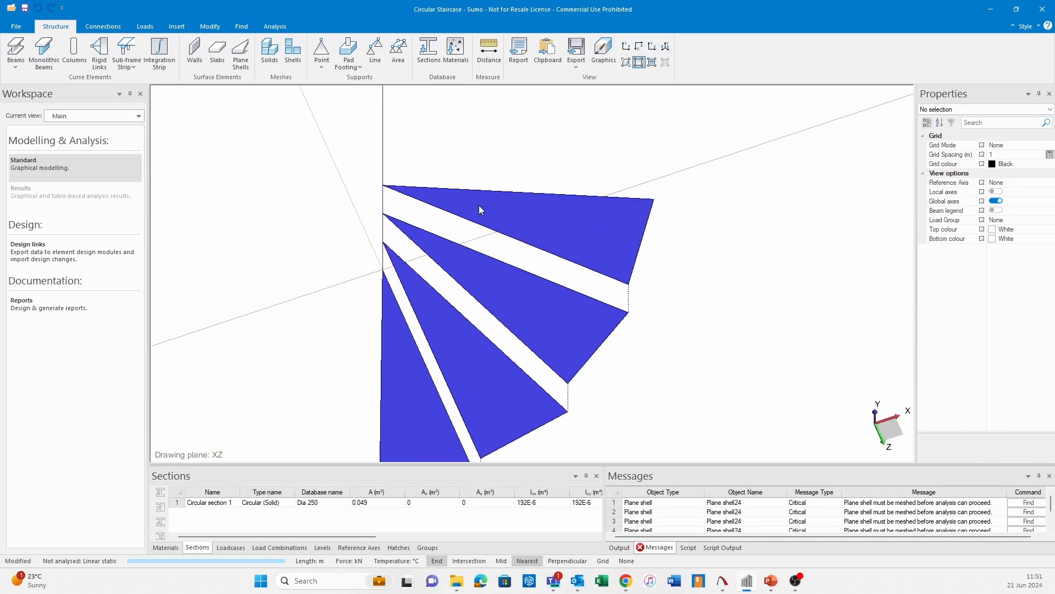
Copy the fourth tread shell vertically by 0.15 m from its tip on the column axis.
left_click(493, 199)
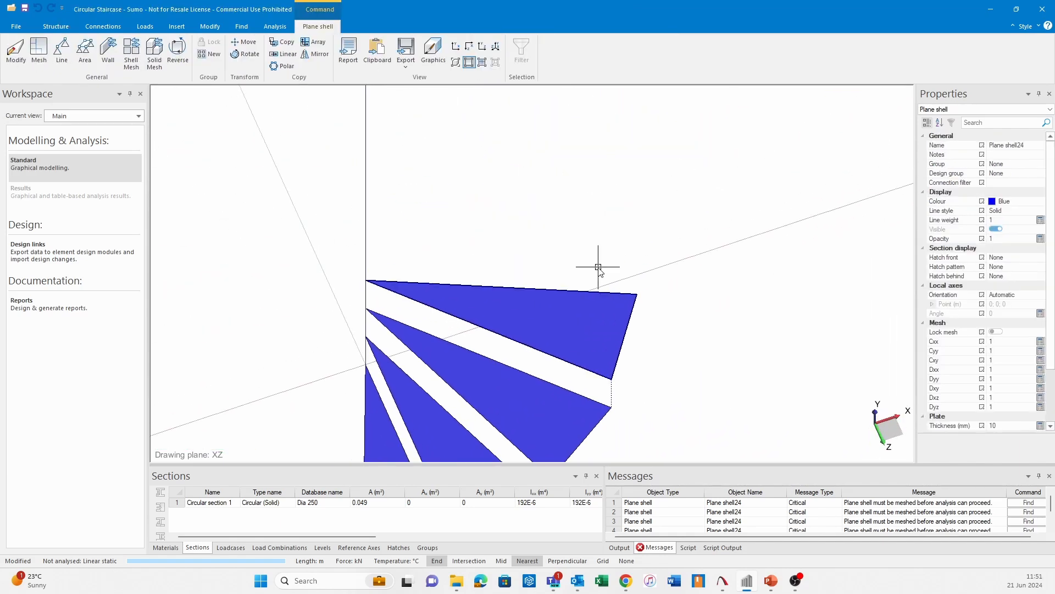
left_click(289, 41)
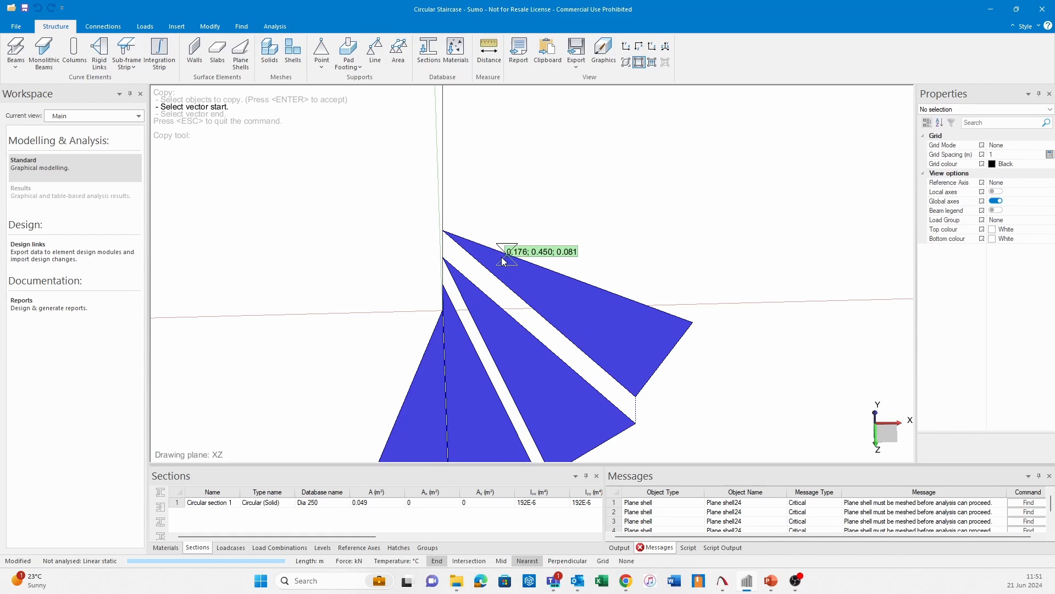
left_click(443, 230)
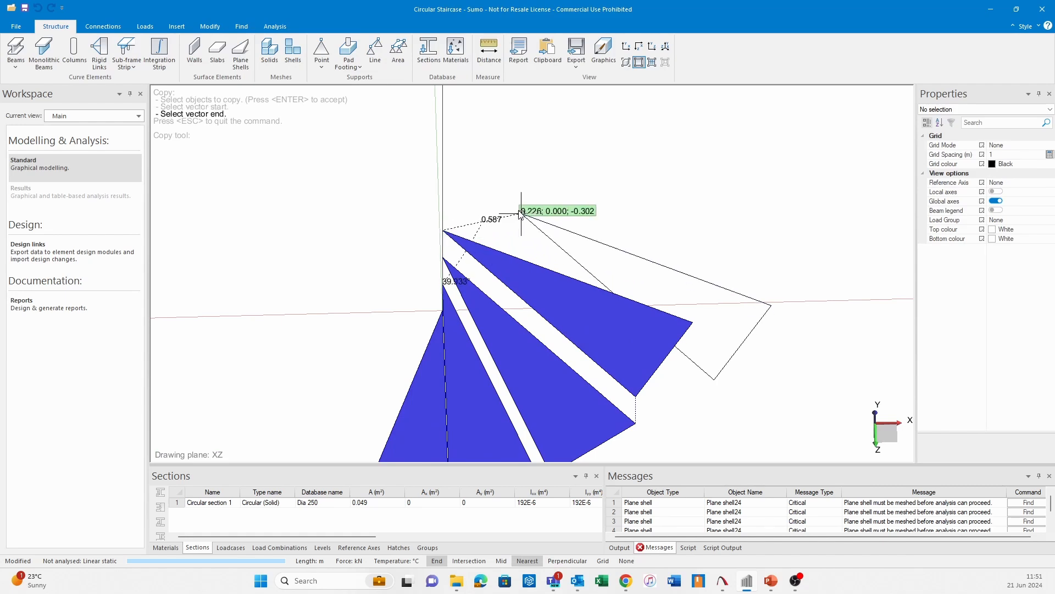
type("0.15")
key("Return")
left_click(444, 180)
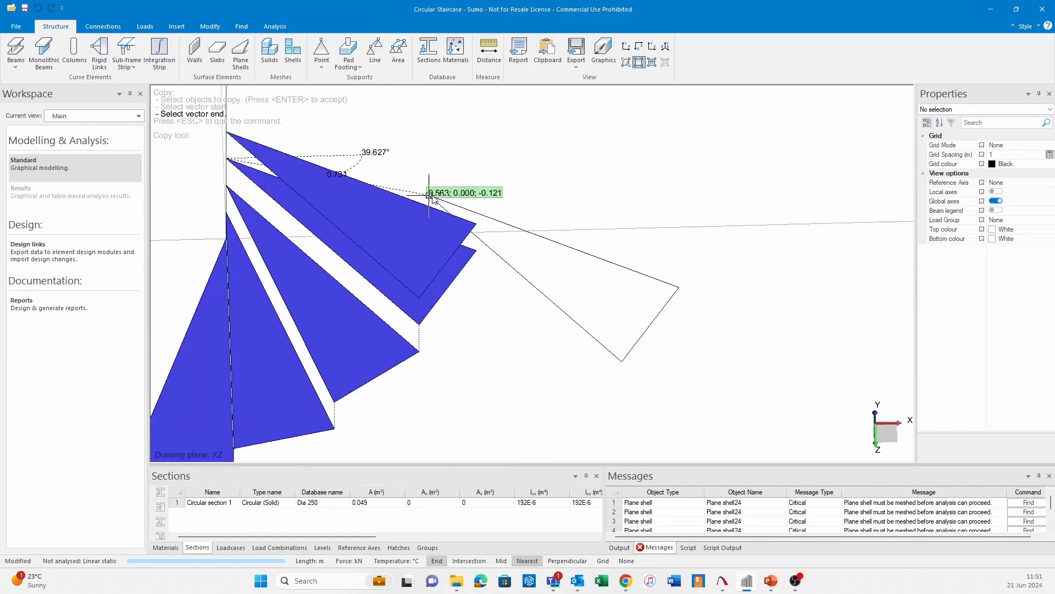
Draw a vertical line from the fourth tread's far outer corner to the matching corner of the fifth tread.
left_click(176, 27)
left_click(37, 50)
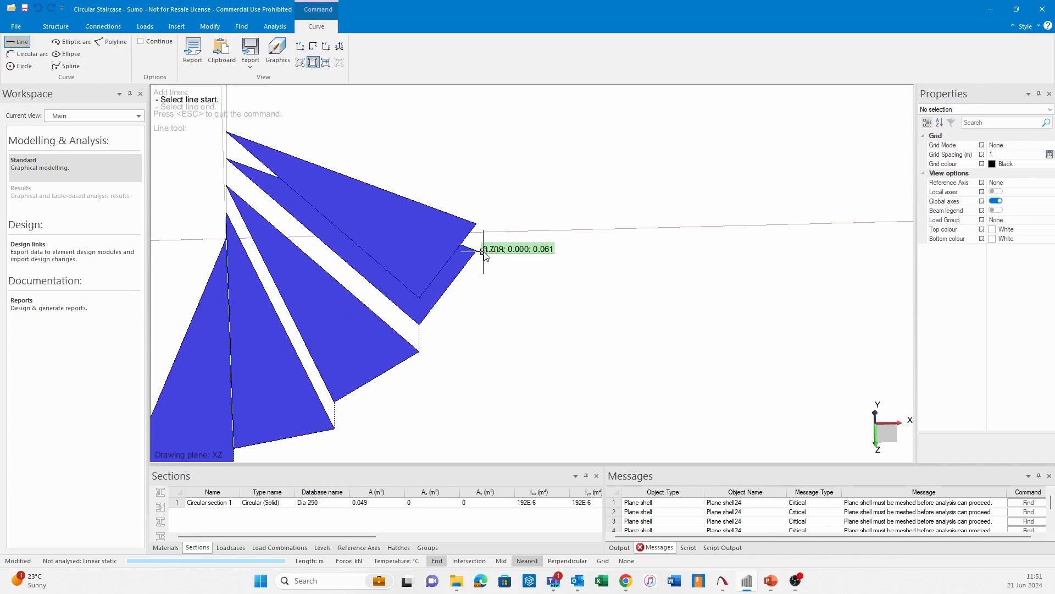
middle_click_drag(573, 283, 573, 315)
key("Escape")
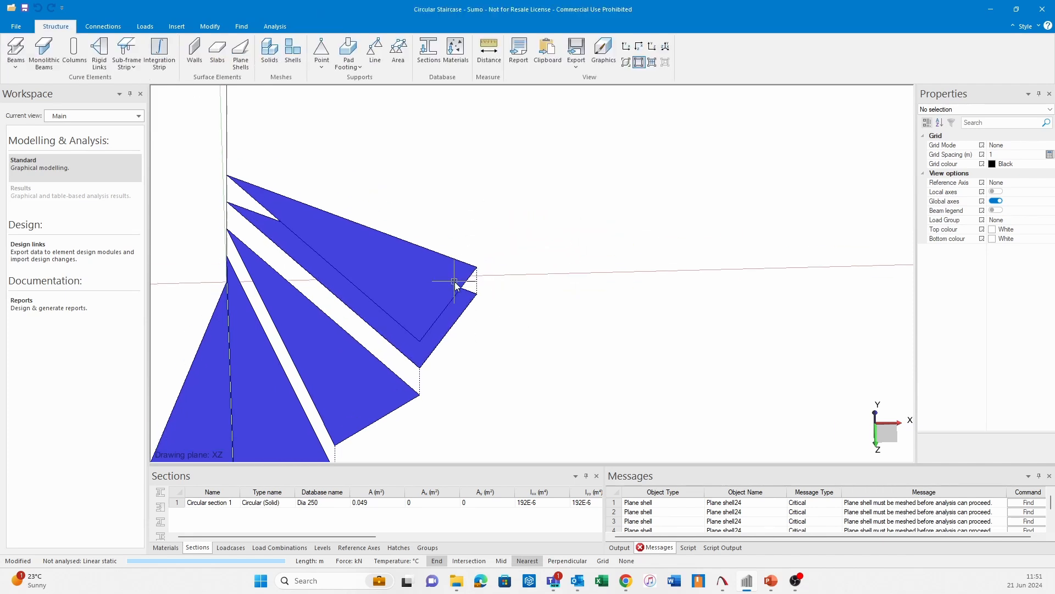
Rotate the fifth tread about its tip in plan view so its edge aligns with the fourth tread's far edge.
left_click(458, 282)
left_click(250, 55)
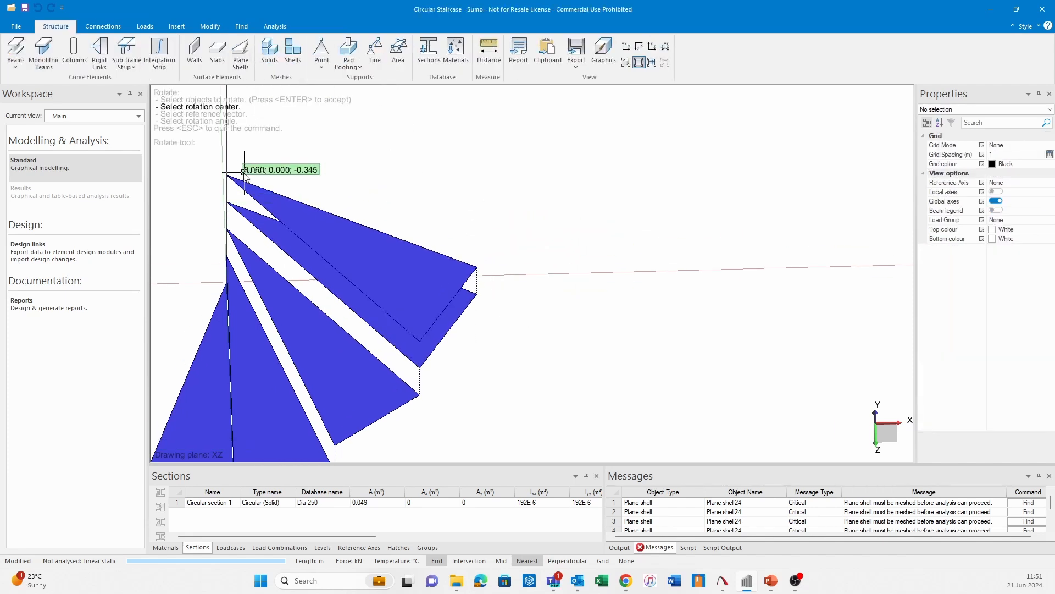
left_click(227, 175)
left_click(424, 341)
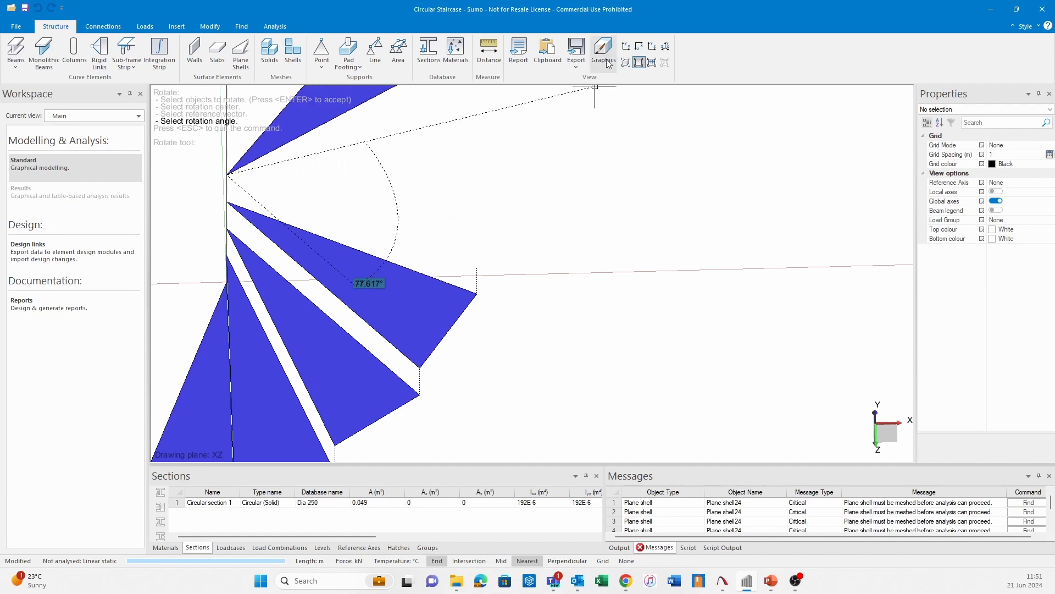
left_click(637, 48)
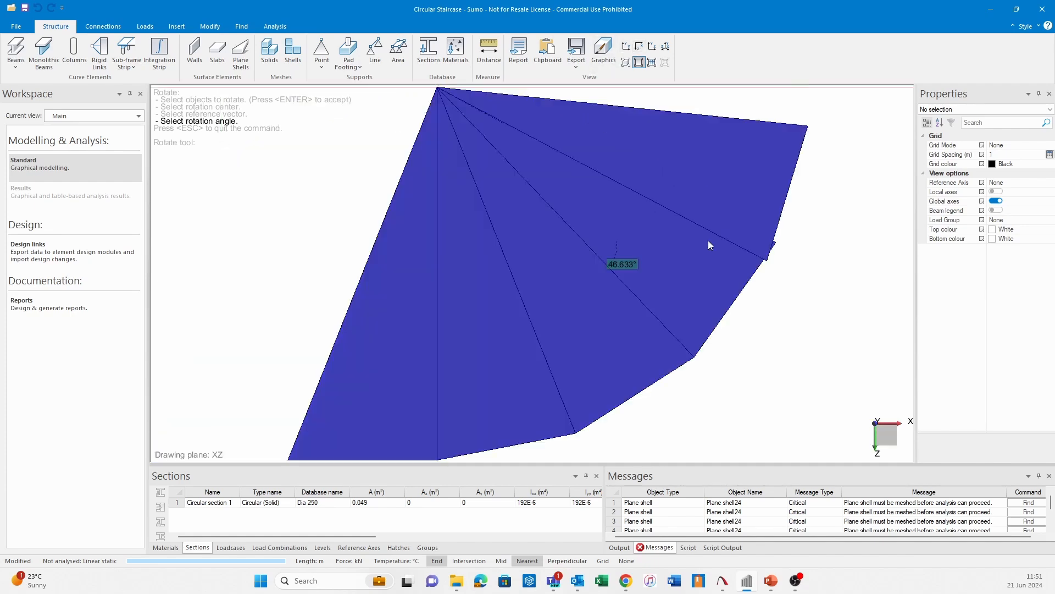
left_click(777, 240)
Create a vertical plane-shell riser between the facing edges of the fourth and fifth treads, and accept it.
scroll(701, 392, "down", 3)
middle_click_drag(610, 426, 681, 283)
scroll(682, 283, "up", 1)
scroll(523, 236, "up", 1)
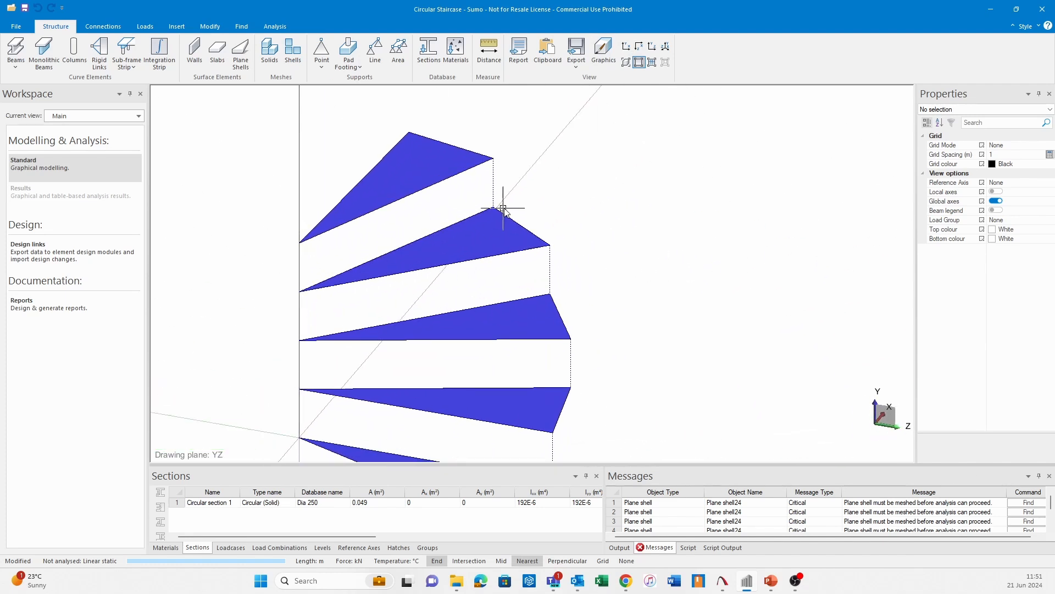
left_click(244, 58)
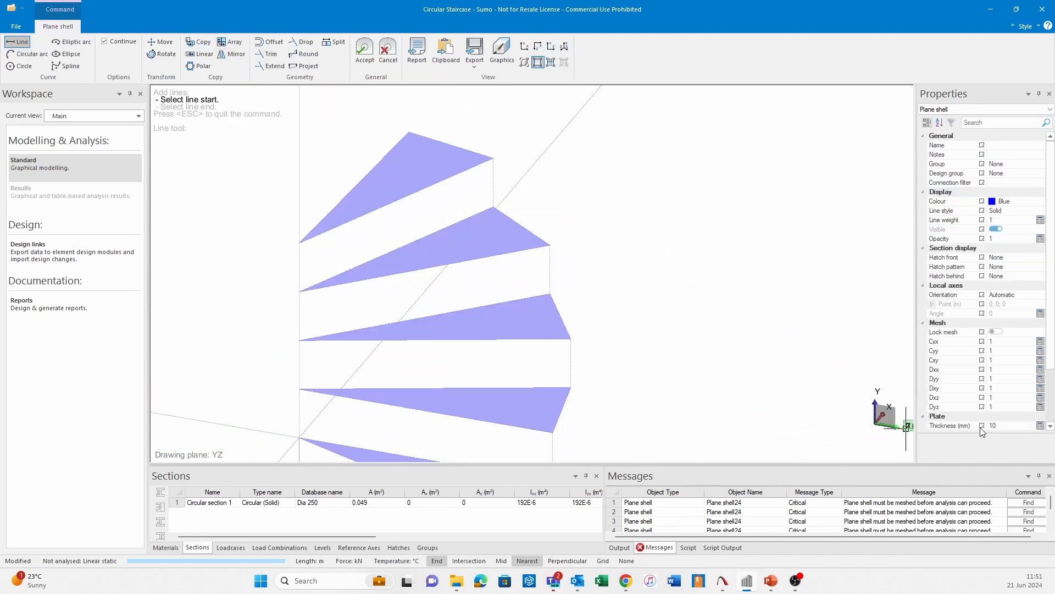
left_click(299, 295)
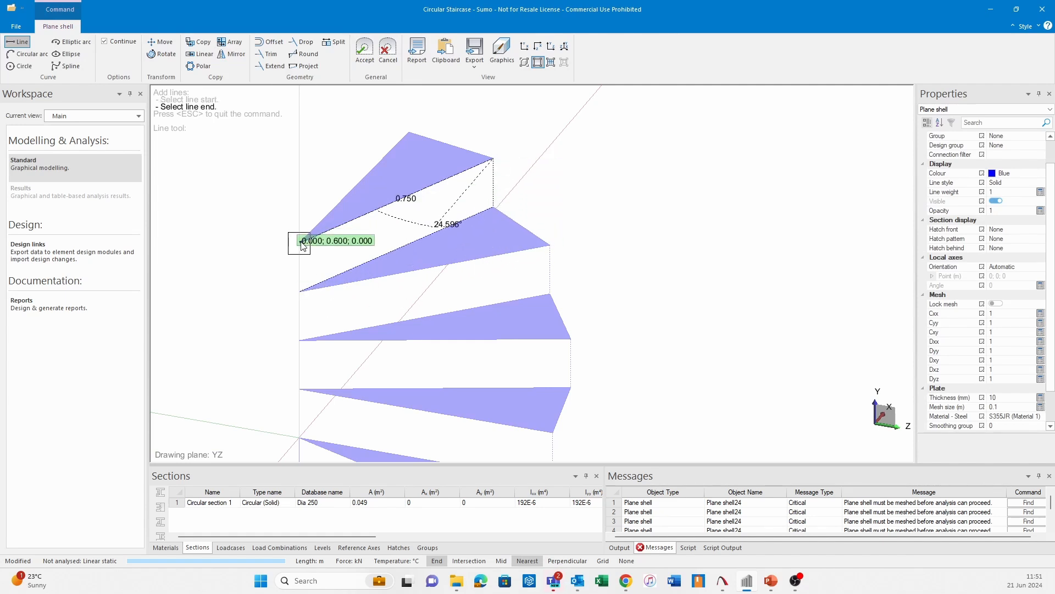
left_click(365, 53)
Create a vertical plane-shell riser between the facing edges of the third and fourth treads, and accept it.
middle_click_drag(586, 346, 574, 343, "shift")
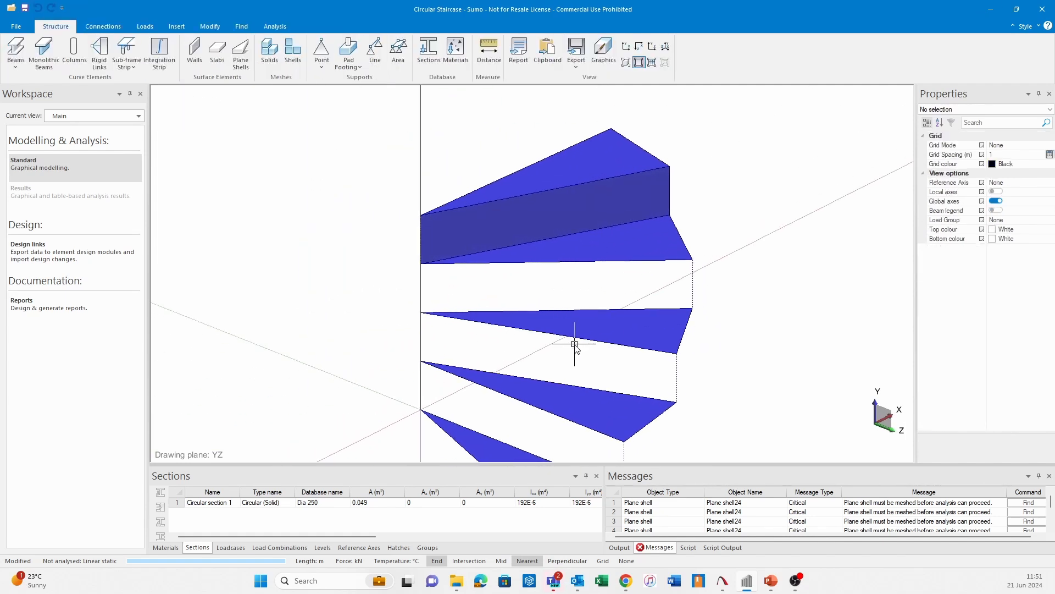
left_click(248, 65)
left_click(421, 312)
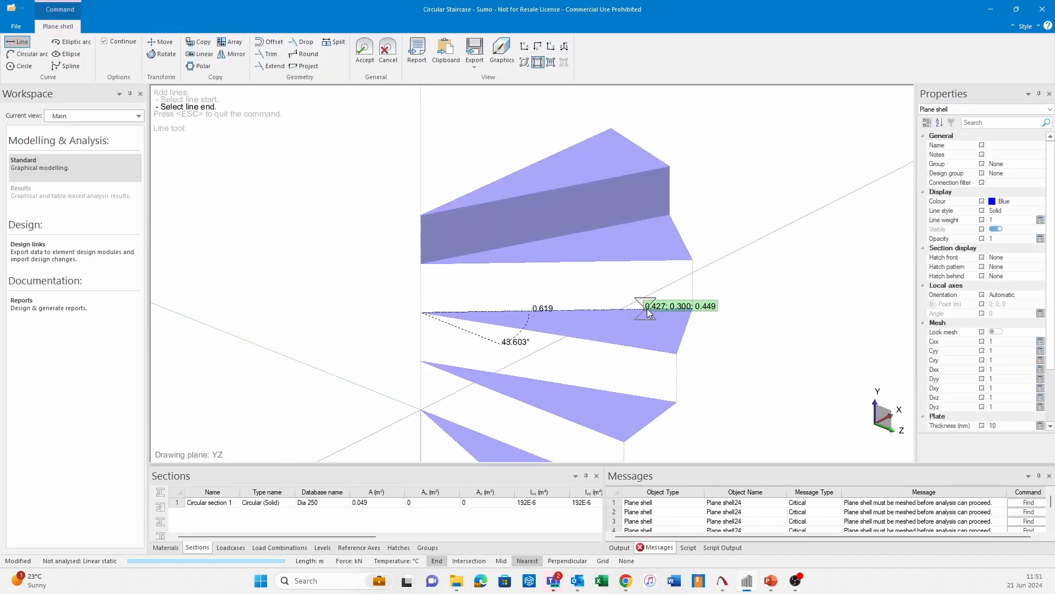
left_click(693, 308)
left_click(693, 260)
left_click(421, 262)
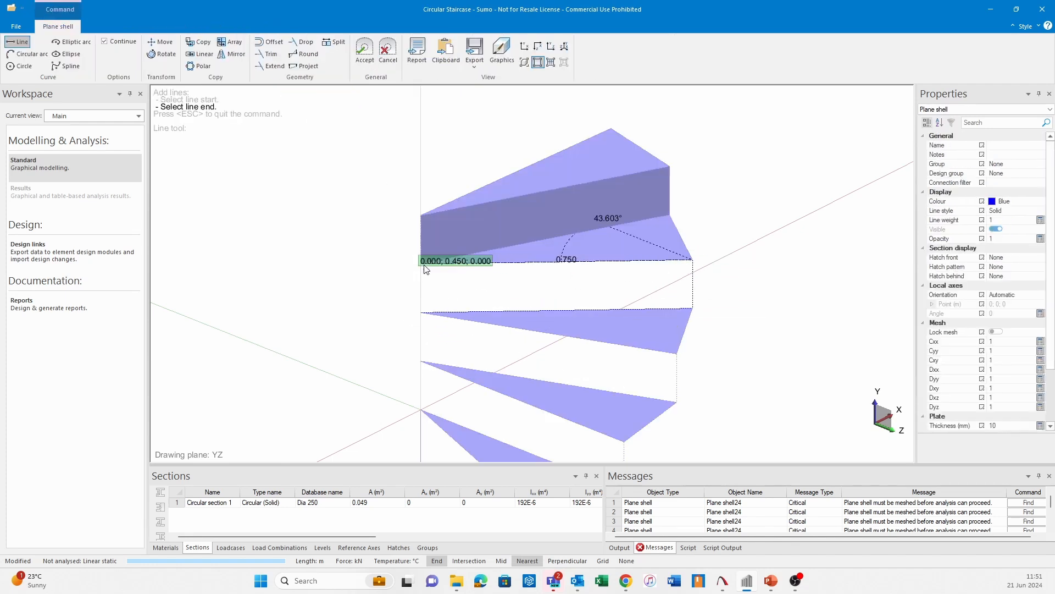
left_click(424, 317)
left_click(364, 54)
Create a vertical plane-shell riser between the facing edges of the second and third treads, and accept it.
middle_click_drag(528, 355, 486, 287)
left_click(232, 57)
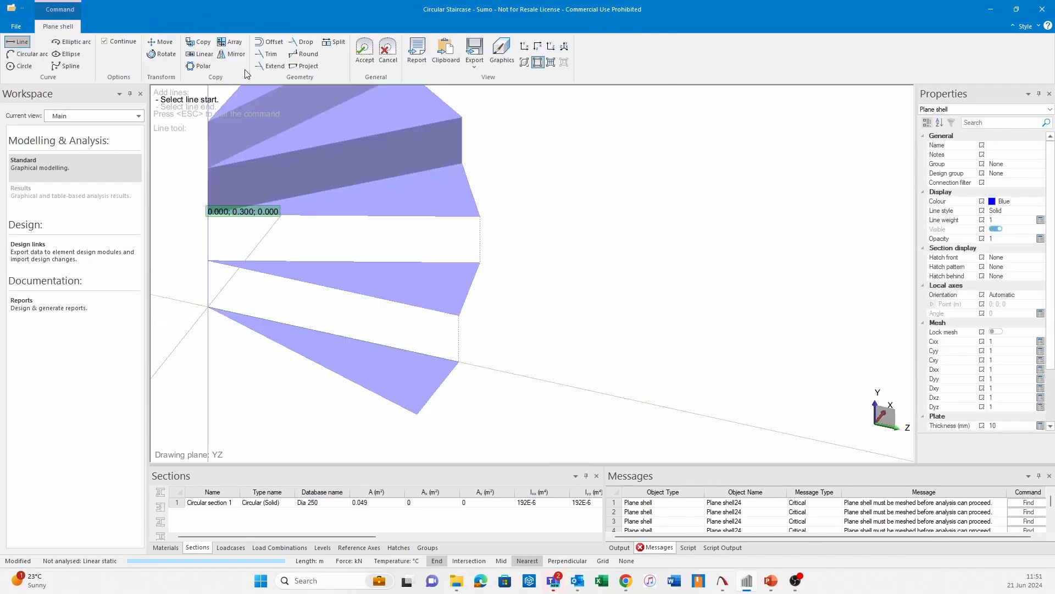
left_click(213, 263)
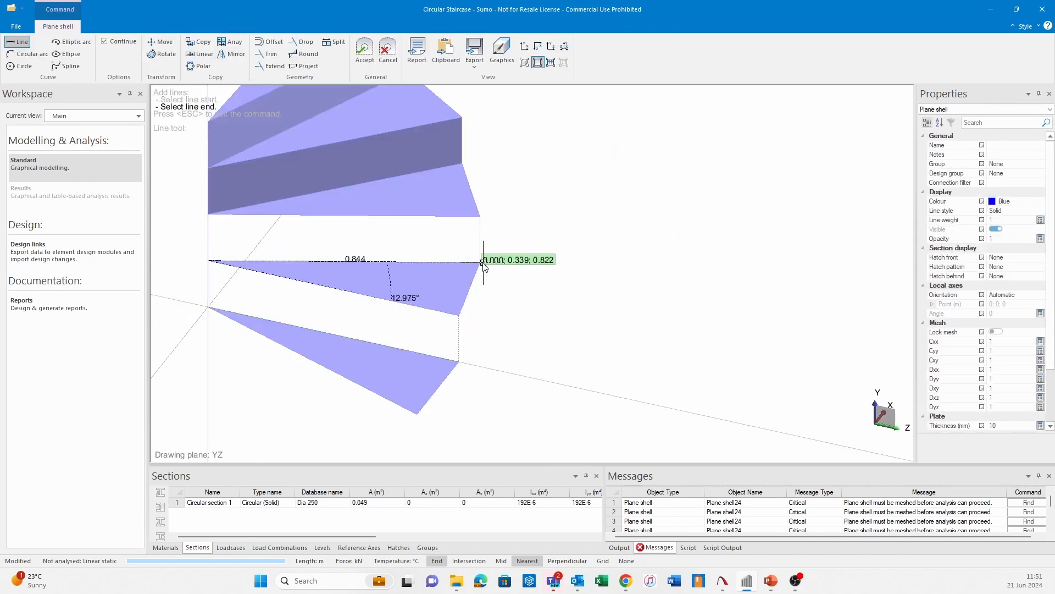
left_click(480, 217)
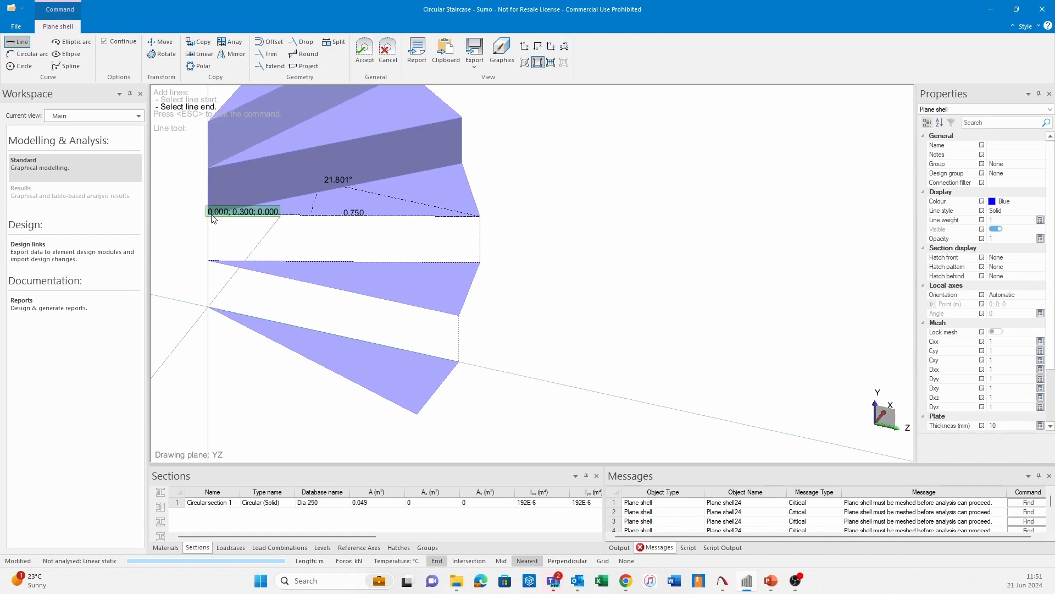
left_click(211, 215)
left_click(212, 261)
left_click(365, 53)
Create a vertical plane-shell riser between the facing edges of the first and second treads, and accept it.
middle_click_drag(396, 257, 503, 239)
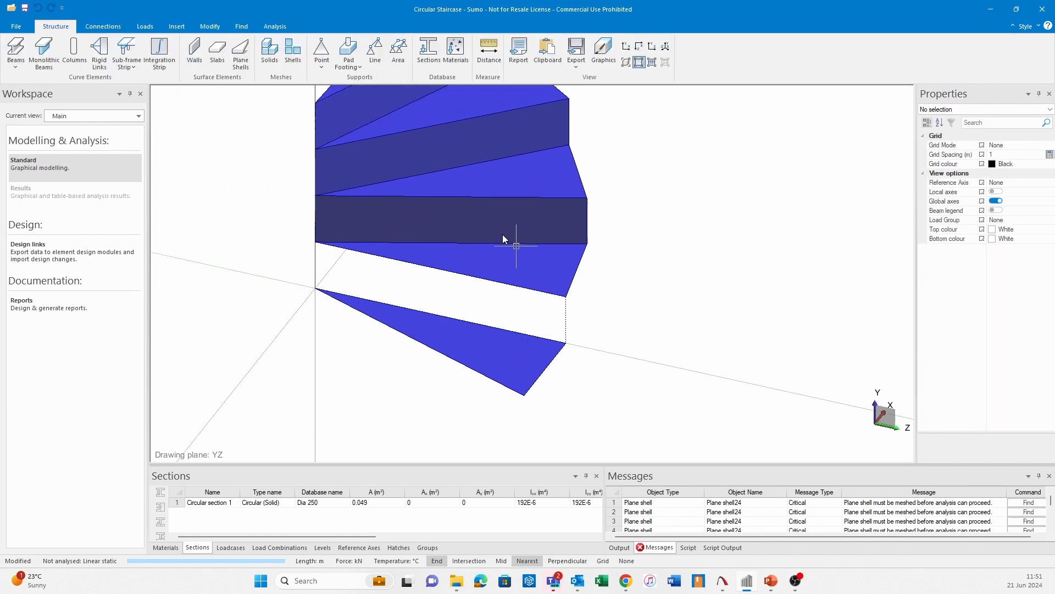
left_click(242, 51)
left_click(320, 291)
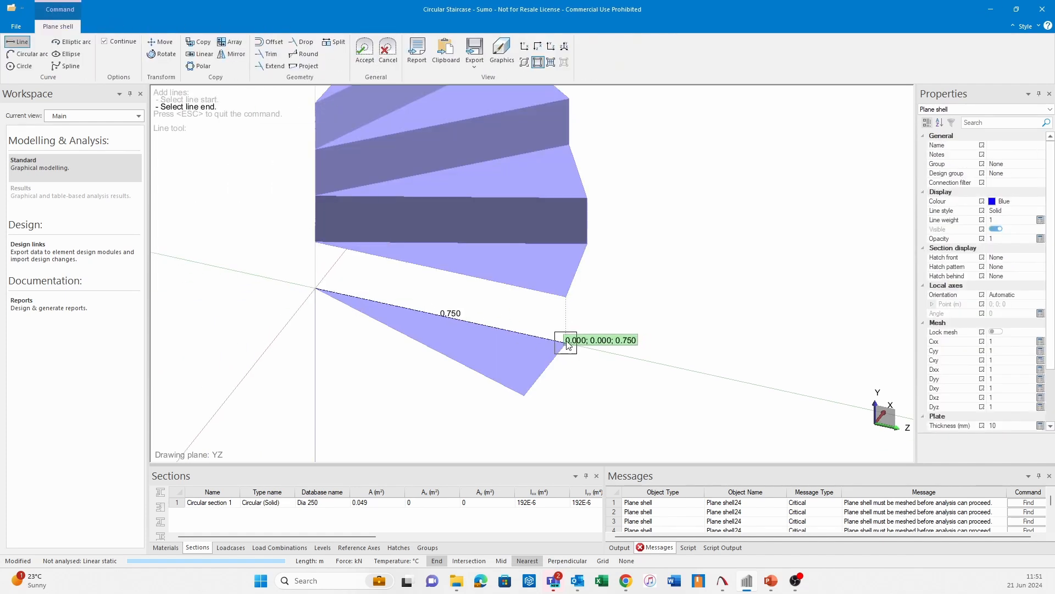
left_click(320, 247)
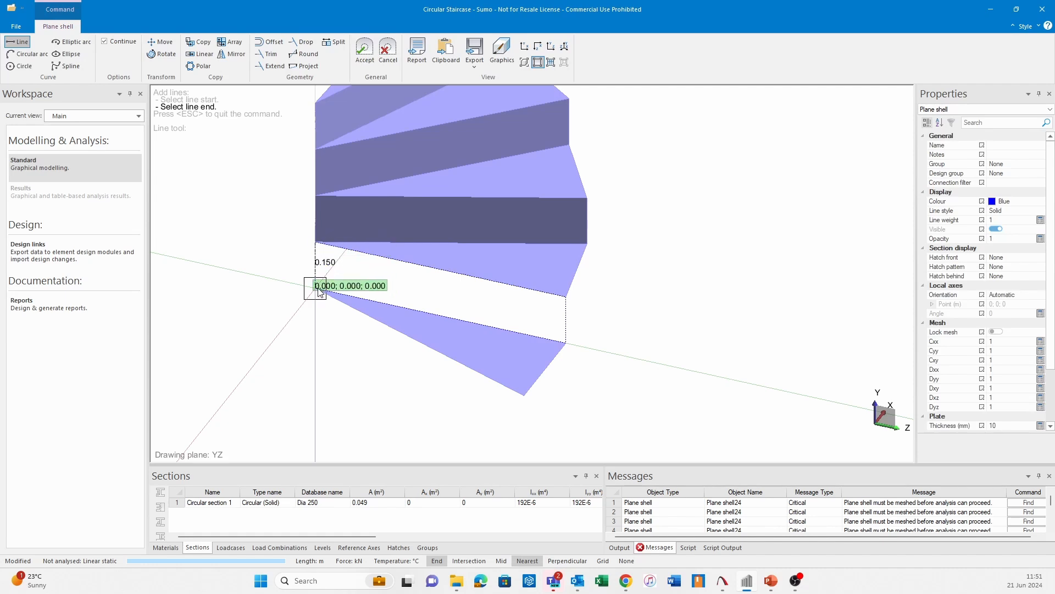
left_click(364, 50)
Create a triangular plane-shell side panel below the outer edge of the second tread, and accept it.
scroll(507, 311, "down", 4)
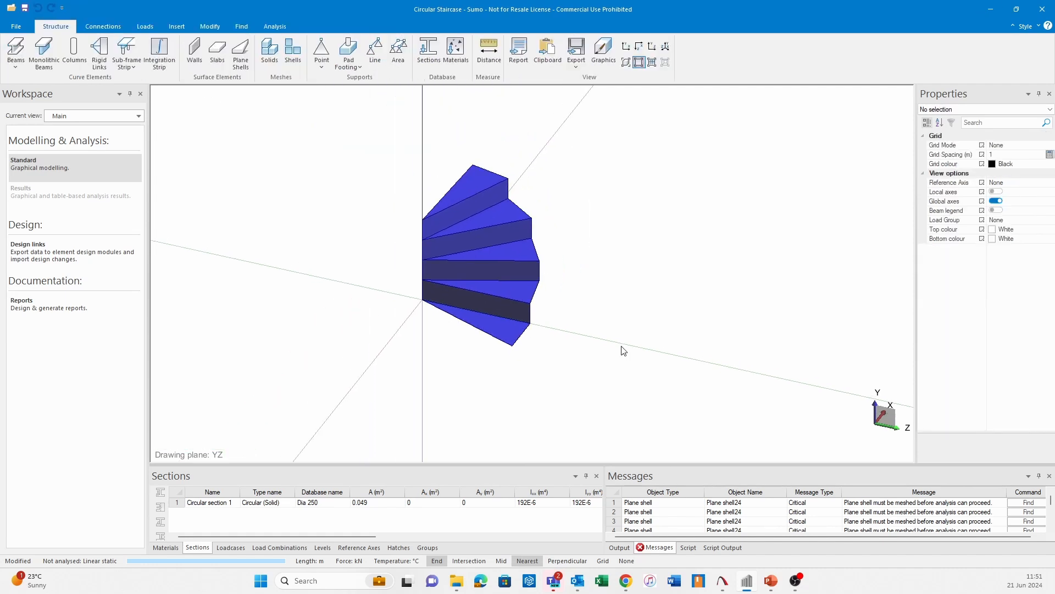
middle_click_drag(621, 350, 568, 365)
middle_click_drag(720, 277, 619, 344)
scroll(546, 350, "up", 2)
scroll(545, 350, "up", 1)
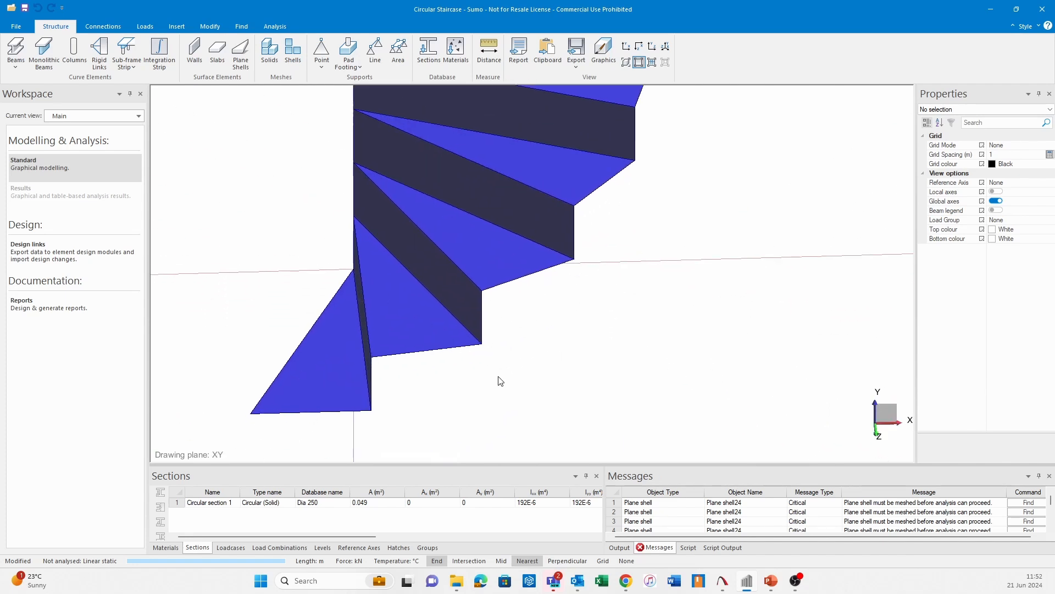
scroll(461, 351, "up", 2)
scroll(423, 322, "up", 1)
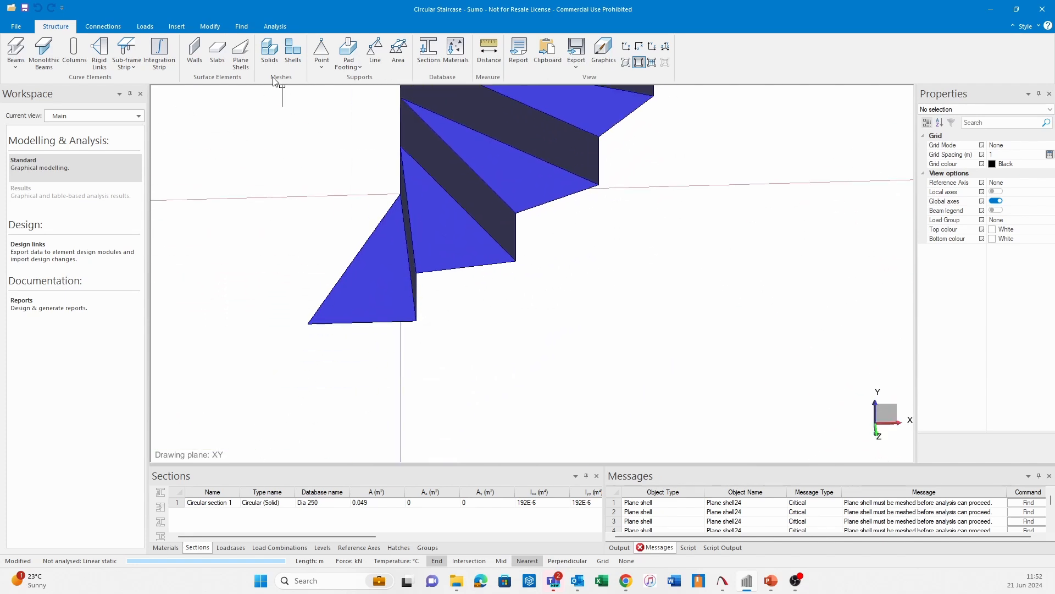
left_click(242, 53)
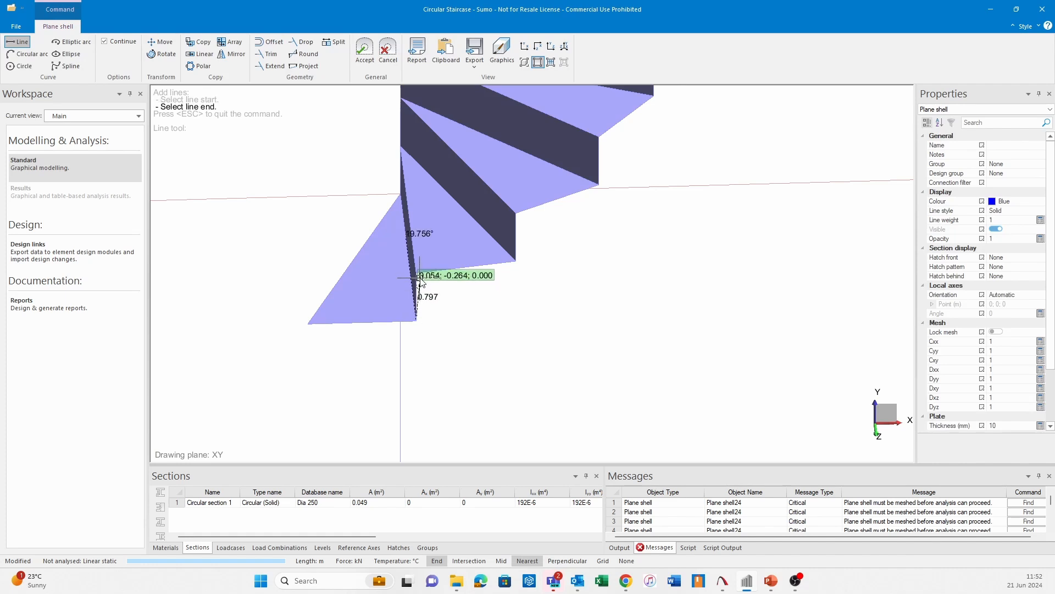
left_click(515, 262)
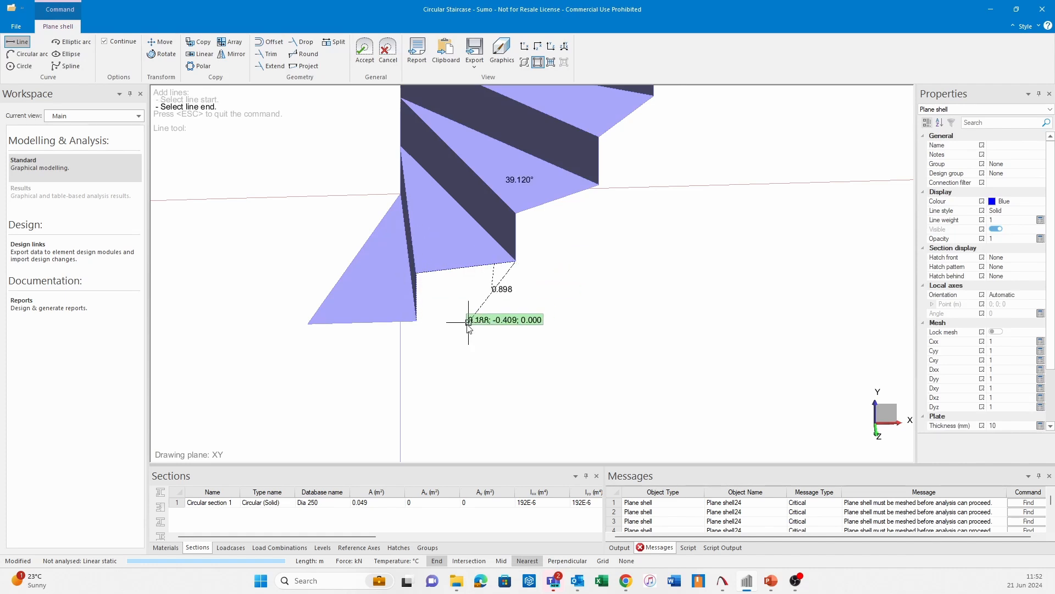
left_click(417, 320)
left_click(364, 50)
Create a triangular plane-shell side panel below the outer edge of the third tread, and accept it.
middle_click_drag(596, 290, 533, 355)
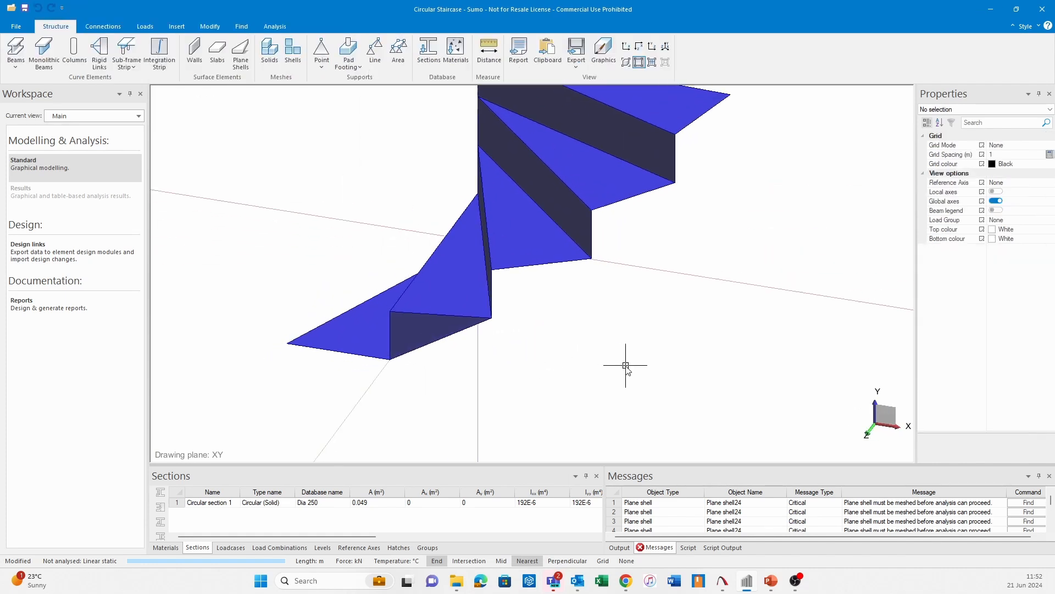
left_click(242, 53)
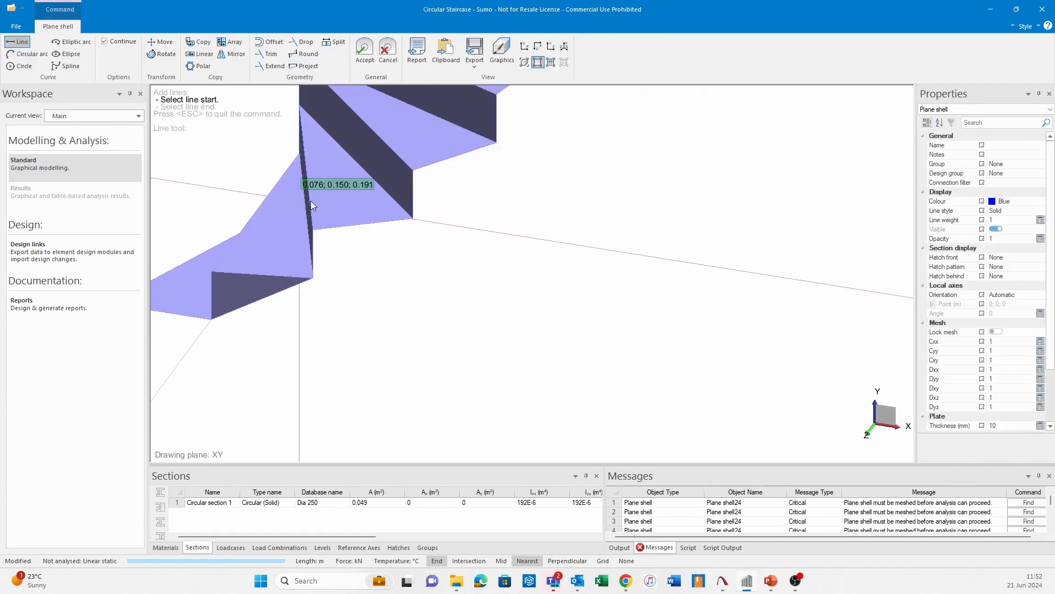
left_click(322, 281)
left_click(316, 233)
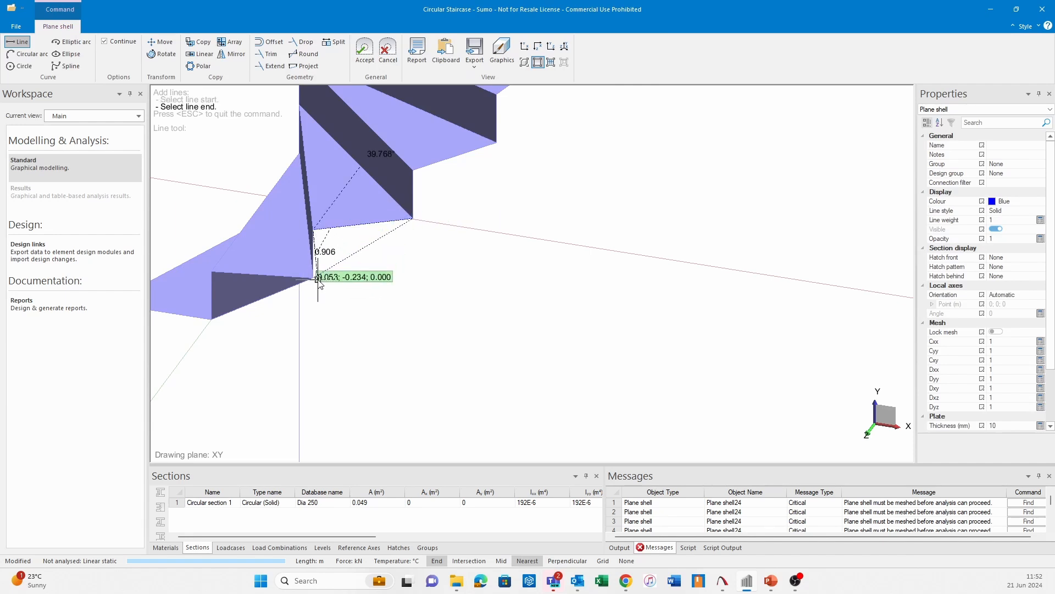
left_click(317, 281)
left_click(363, 60)
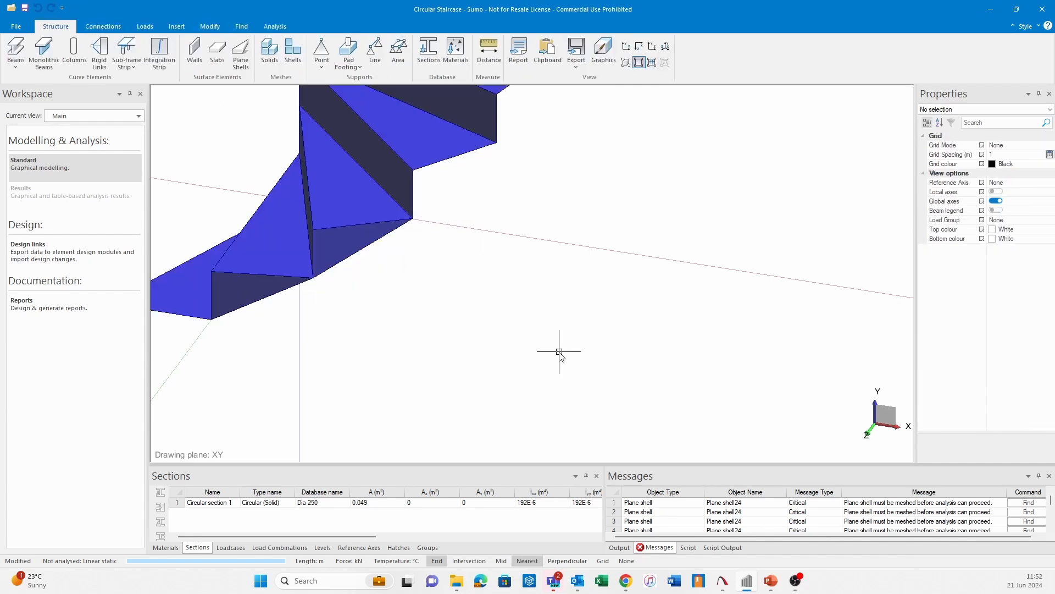
Create a triangular plane-shell side panel below the outer edge of the fourth tread, and accept it.
middle_click_drag(441, 260, 393, 327)
middle_click_drag(459, 316, 383, 324)
scroll(383, 321, "up", 1)
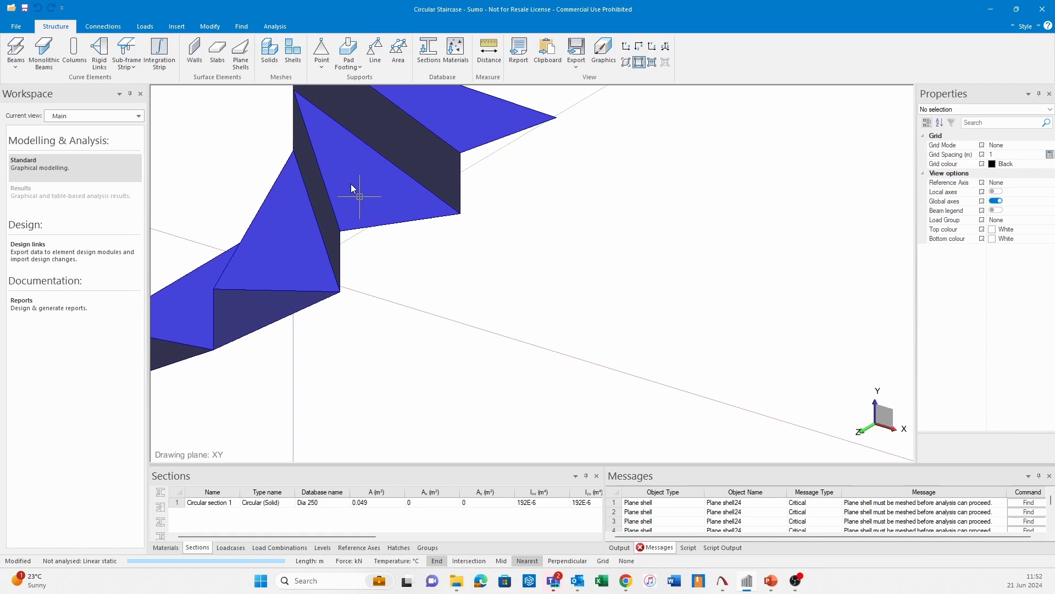
left_click(240, 53)
left_click(340, 292)
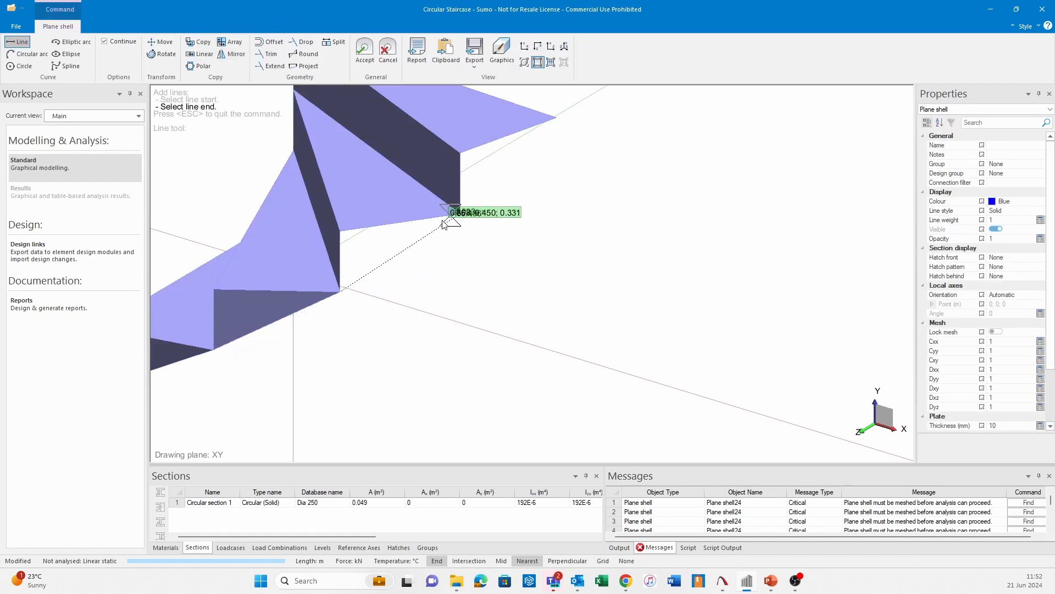
left_click(364, 60)
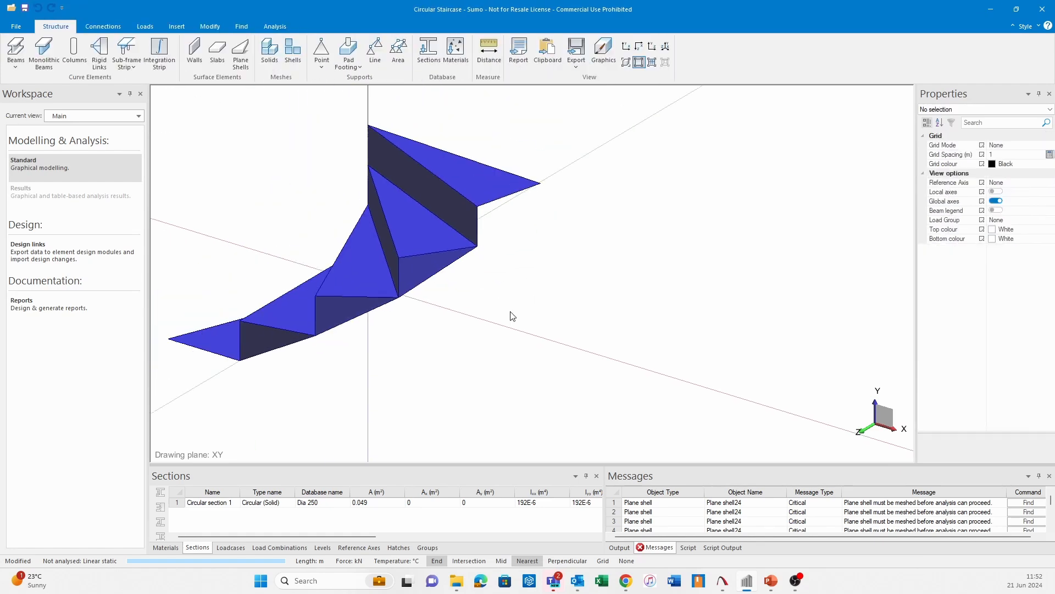
Create a triangular plane-shell side panel below the outer edge of the fifth tread, and accept it.
middle_click_drag(513, 316, 527, 242)
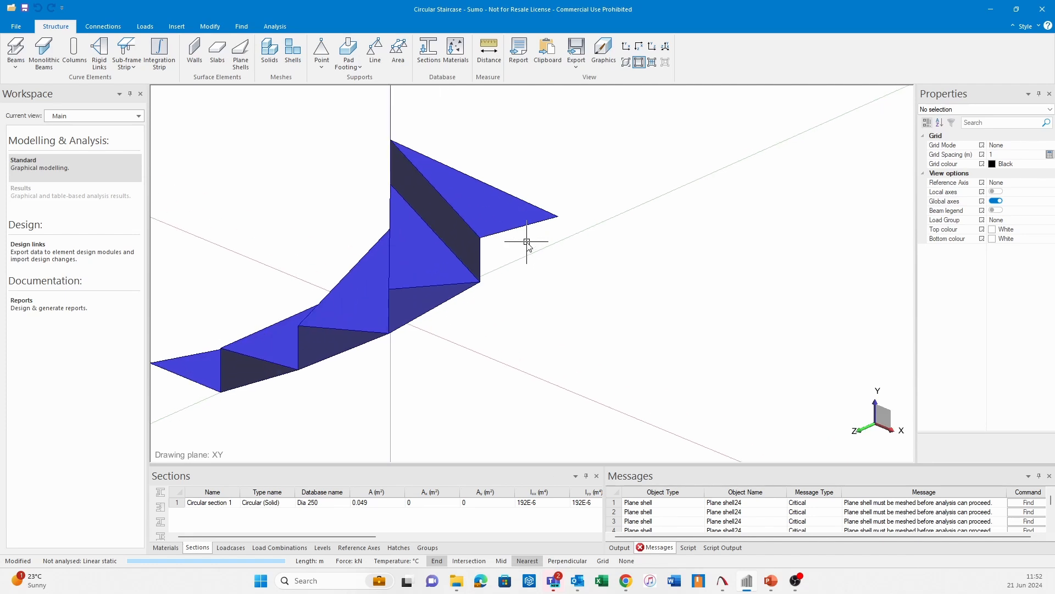
left_click(241, 53)
left_click(480, 281)
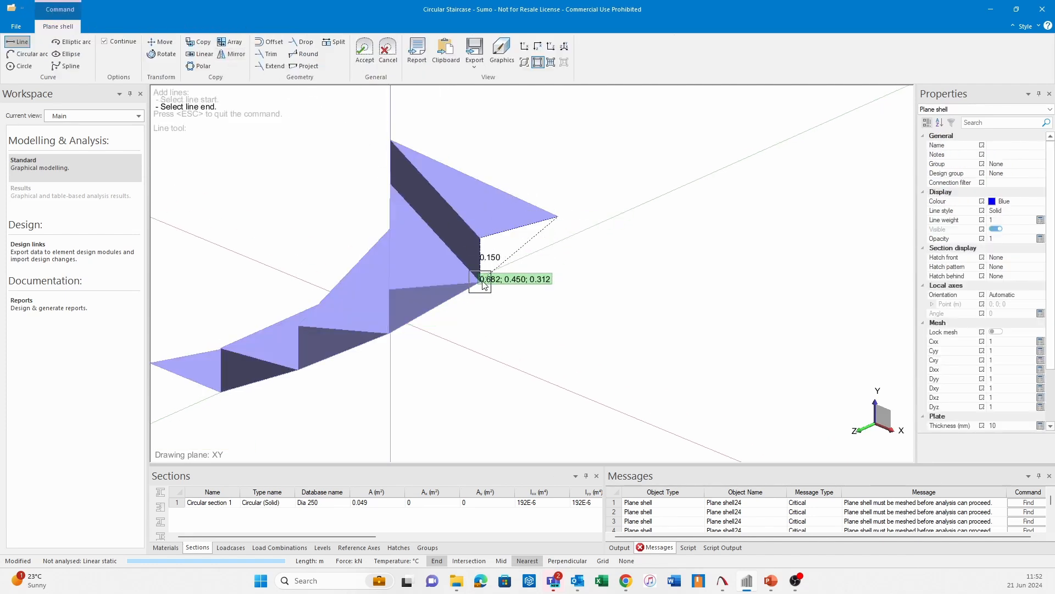
left_click(363, 55)
Place a point support with all translations and rotations rigid at the column base, at 0; 0; 0.
scroll(464, 268, "down", 3)
mouse_move(464, 268)
middle_mouse_down()
mouse_move(423, 325)
mouse_move(504, 337)
mouse_move(468, 240)
mouse_move(506, 242)
mouse_move(547, 266)
mouse_move(520, 341)
mouse_move(501, 277)
middle_mouse_up()
scroll(501, 277, "up", 4)
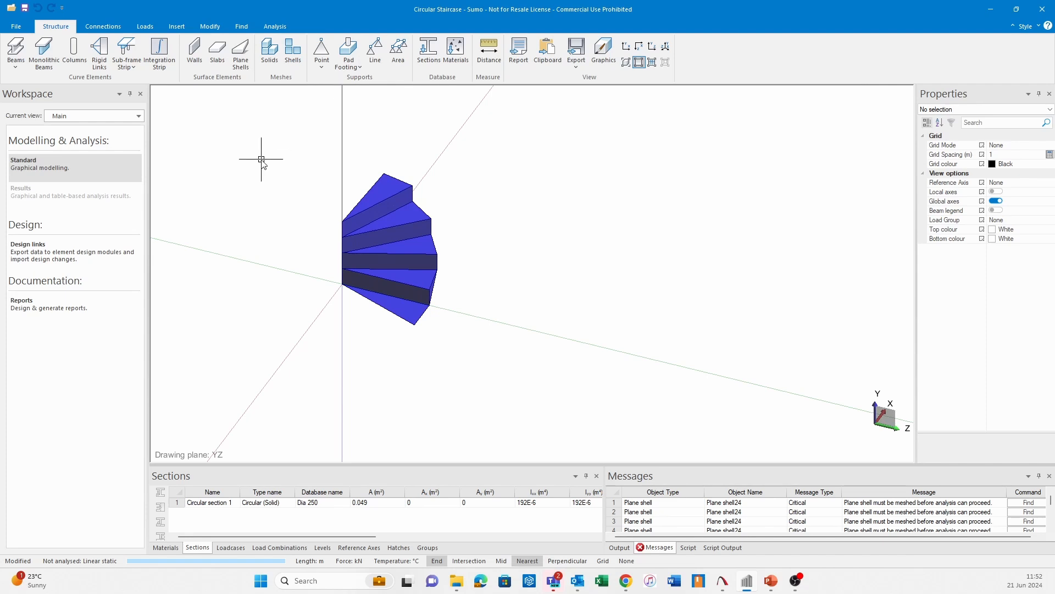
left_click(326, 65)
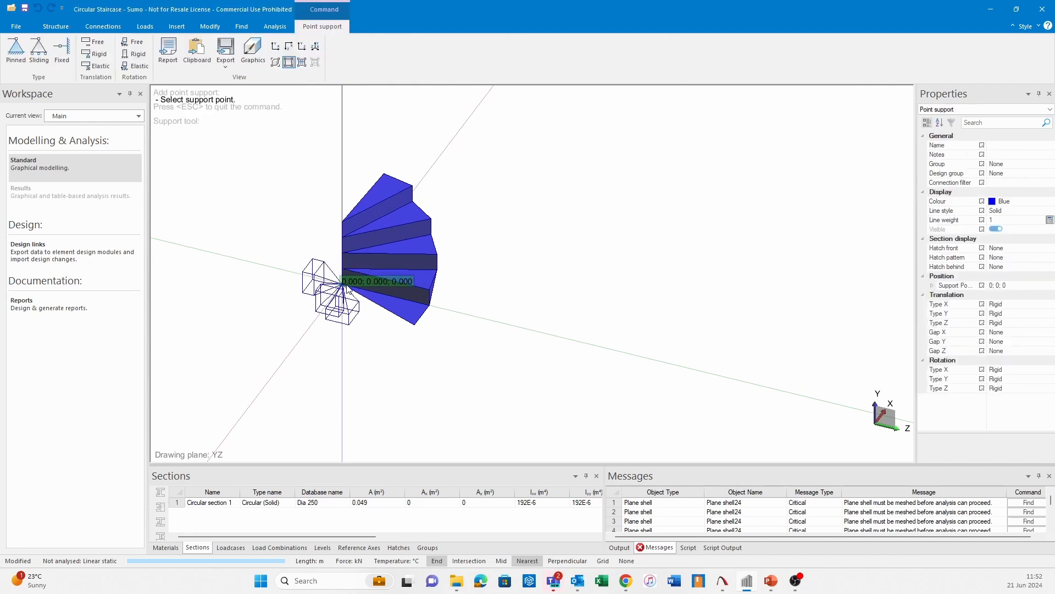
key("Escape")
Include self weight in load case LC1.
mouse_move(523, 327)
middle_mouse_down()
mouse_move(550, 353)
mouse_move(438, 281)
middle_mouse_up()
scroll(455, 274, "up", 2)
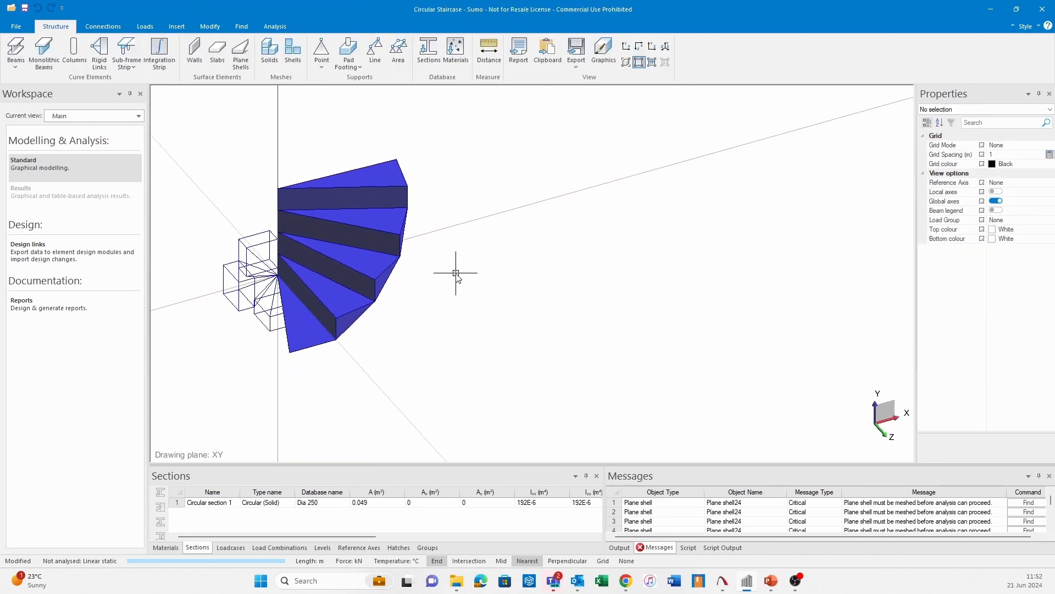
left_click(231, 547)
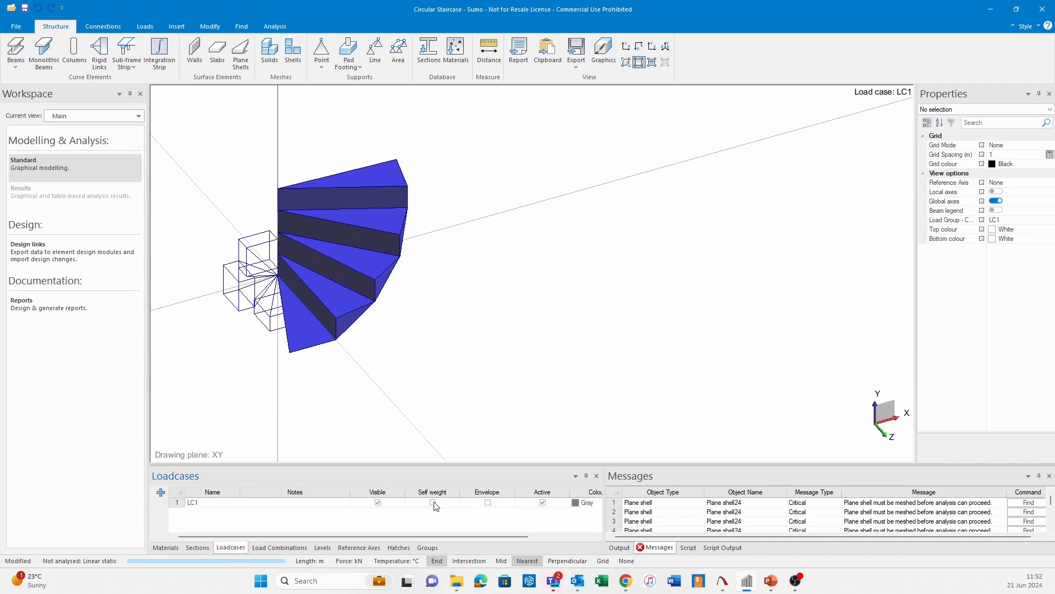
left_click(433, 503)
Accept the Linear analysis type and solve the model, meshing the unmeshed objects and saving first.
scroll(426, 337, "down", 4)
left_click(277, 26)
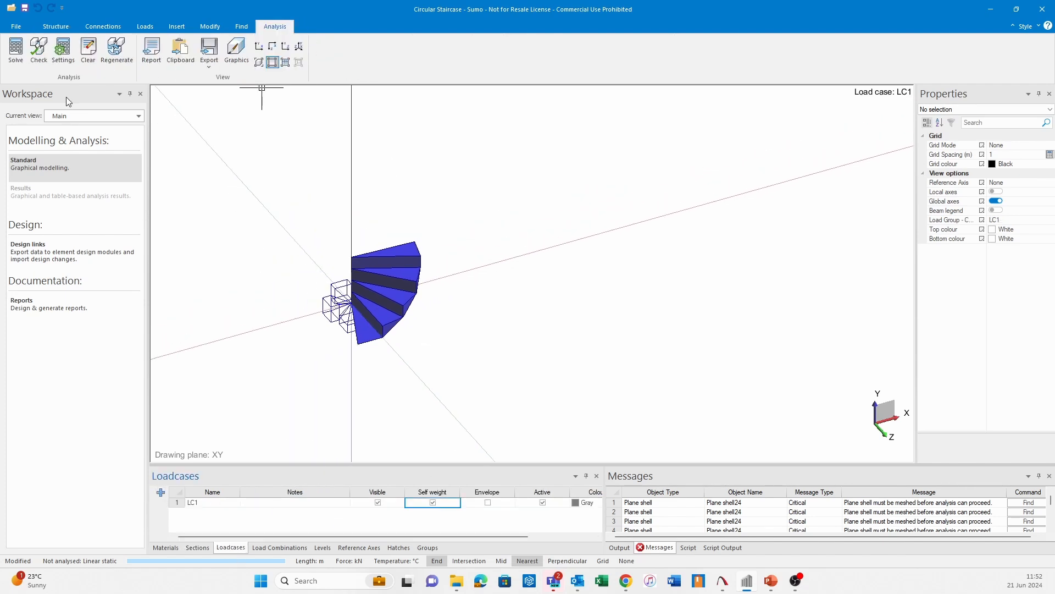
left_click(63, 50)
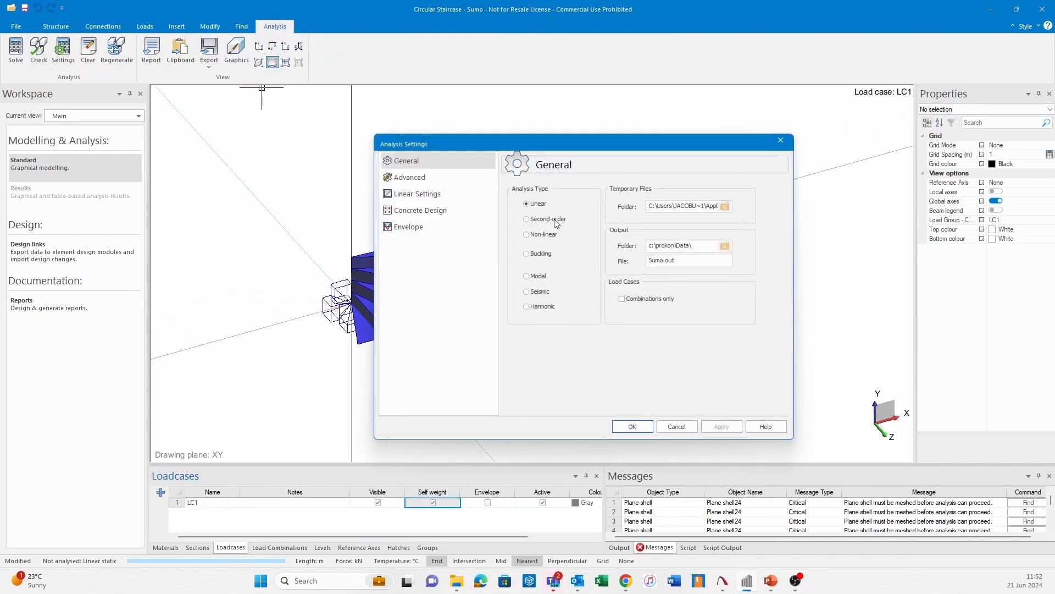
left_click(651, 428)
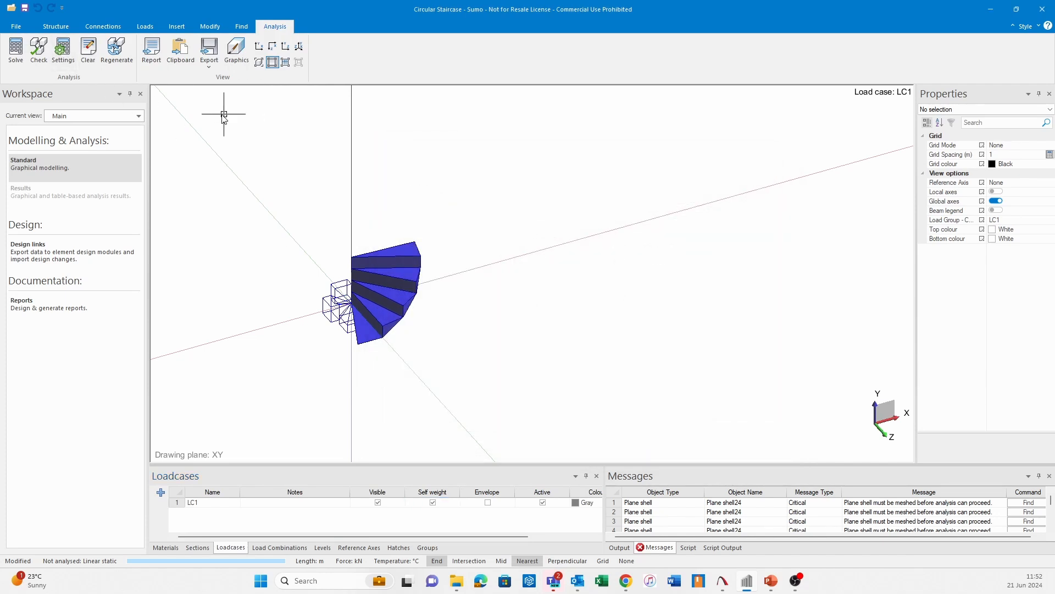
left_click(22, 55)
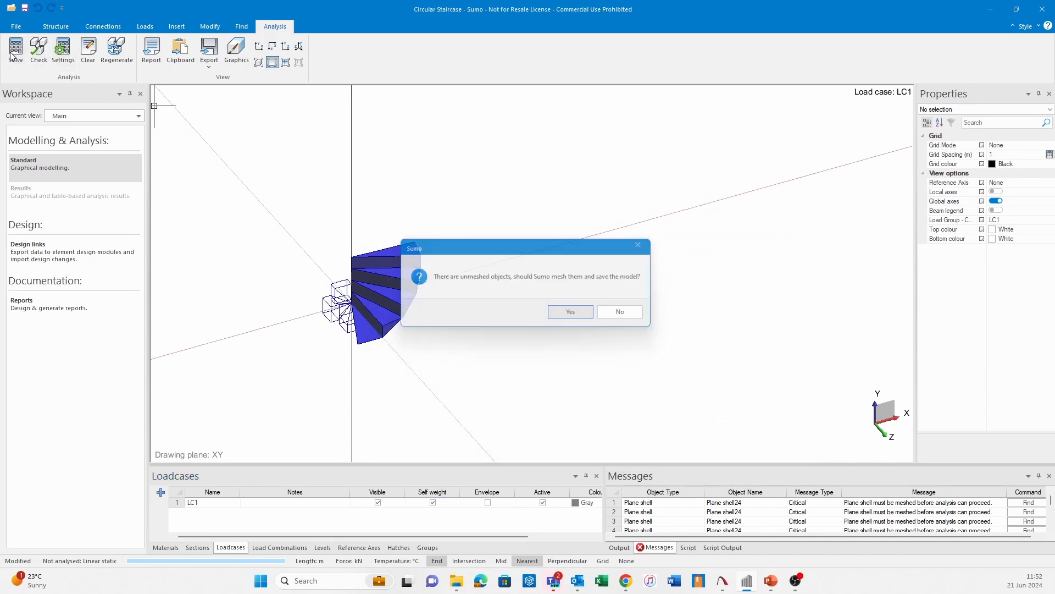
left_click(563, 313)
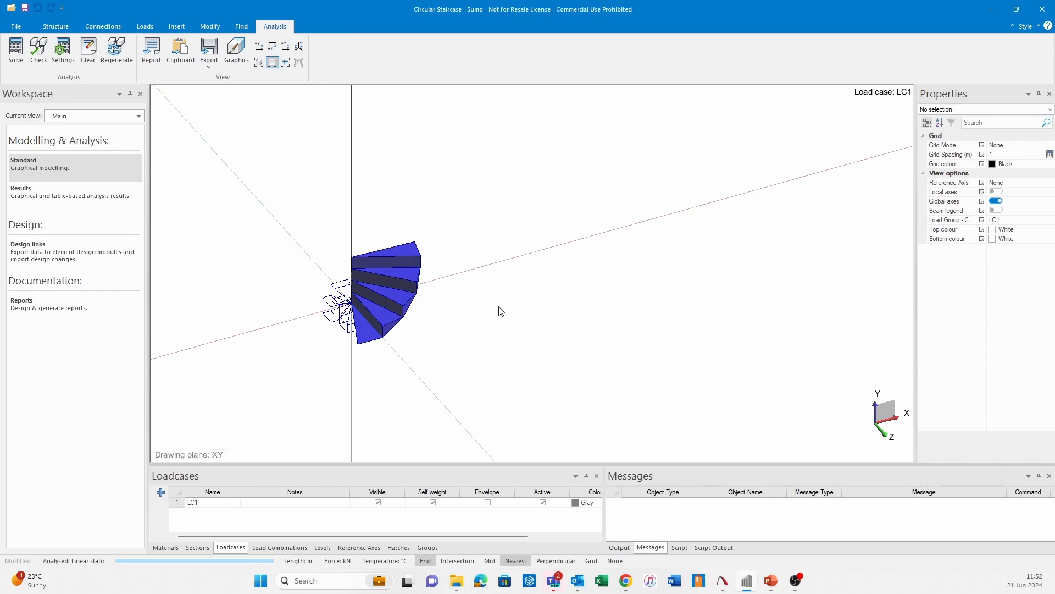
Open the analysis results, move the shrunken Grid View aside, and examine the animated total displacement of the staircase under LC1.
left_click(81, 189)
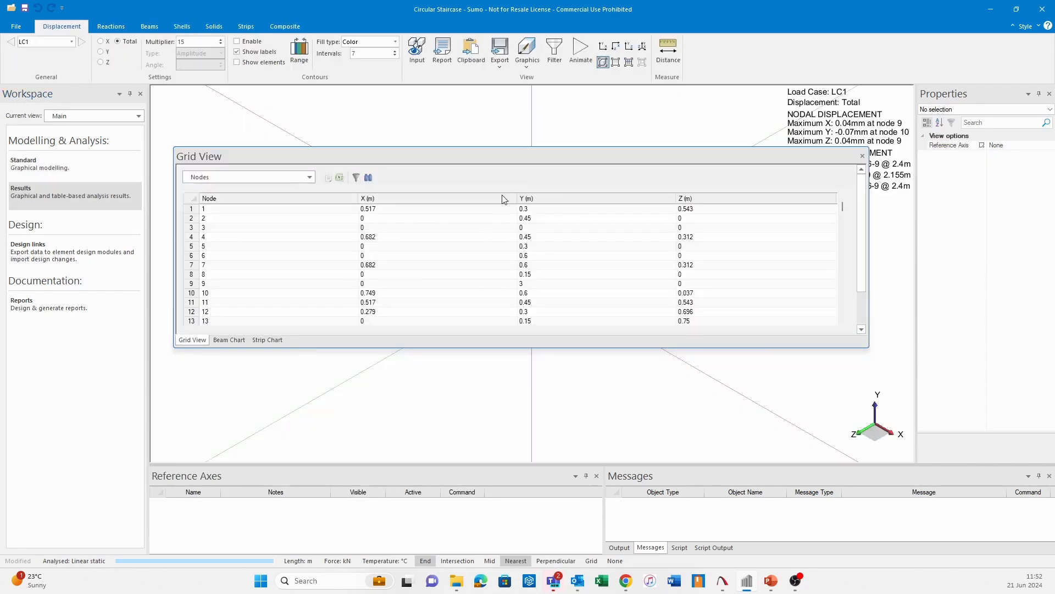
left_click_drag(866, 346, 426, 240)
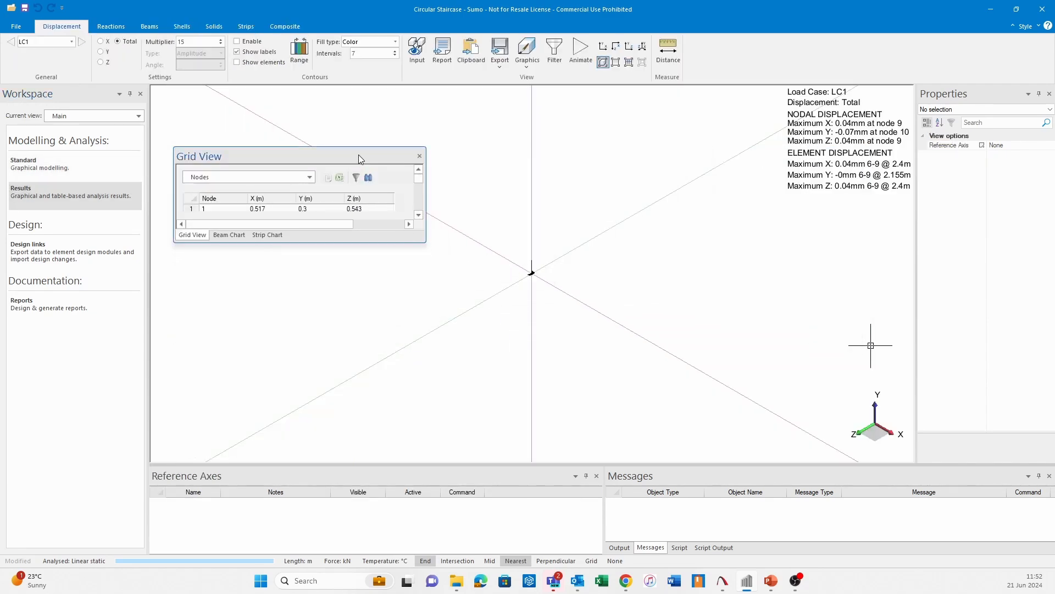
left_click_drag(358, 154, 1054, 154)
scroll(564, 263, "up", 8)
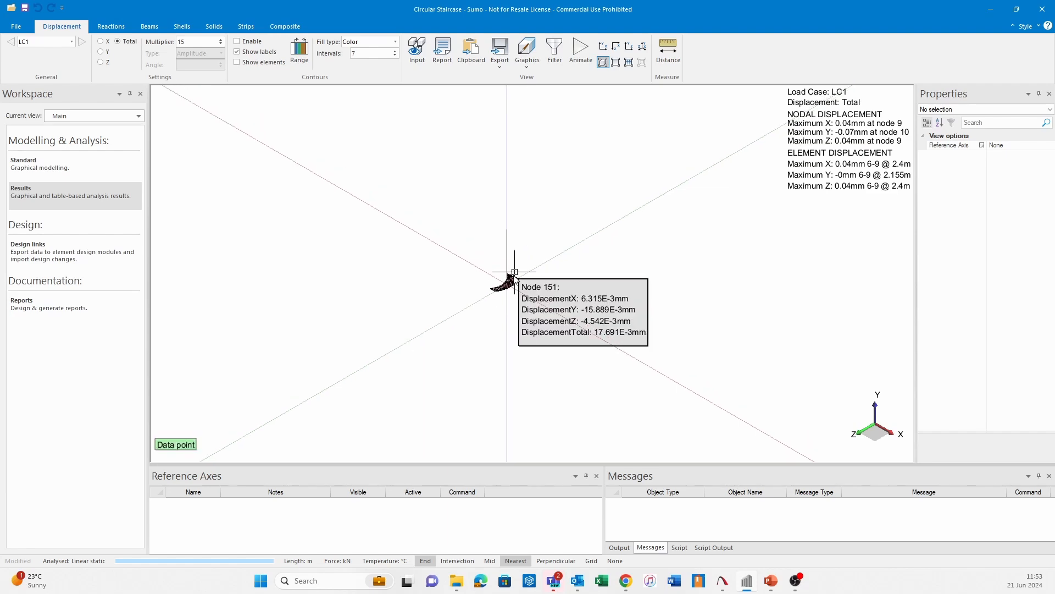
middle_click_drag(509, 310, 591, 285, "shift")
scroll(568, 280, "up", 10)
scroll(591, 284, "down", 5)
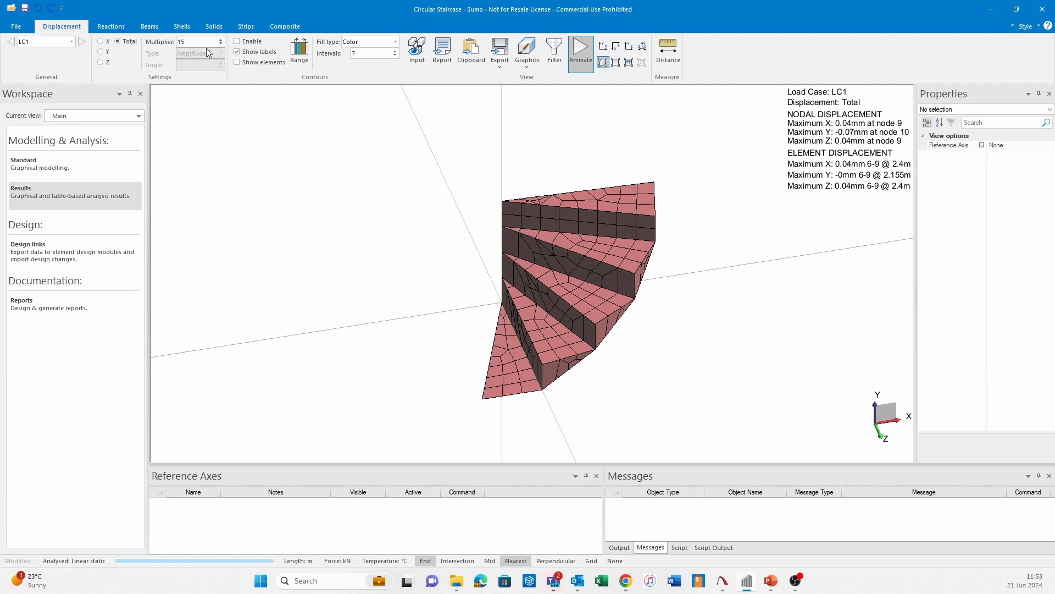
Return to standard modelling and apply a plane area load of -0.5 kPa in Global Y over the fifth tread in LC1.
left_click(91, 165)
left_click(145, 26)
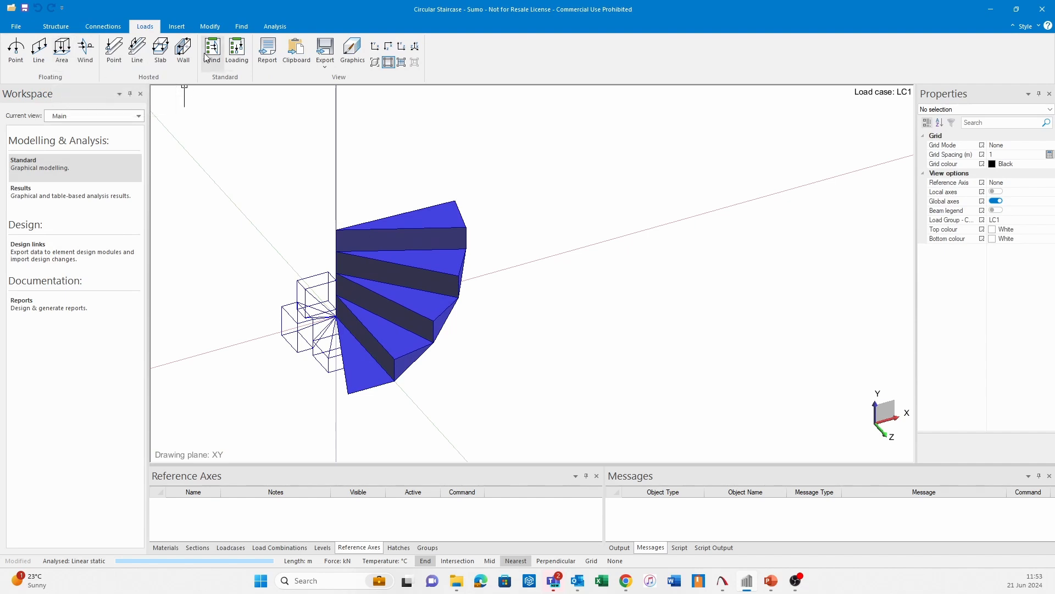
scroll(422, 225, "up", 1)
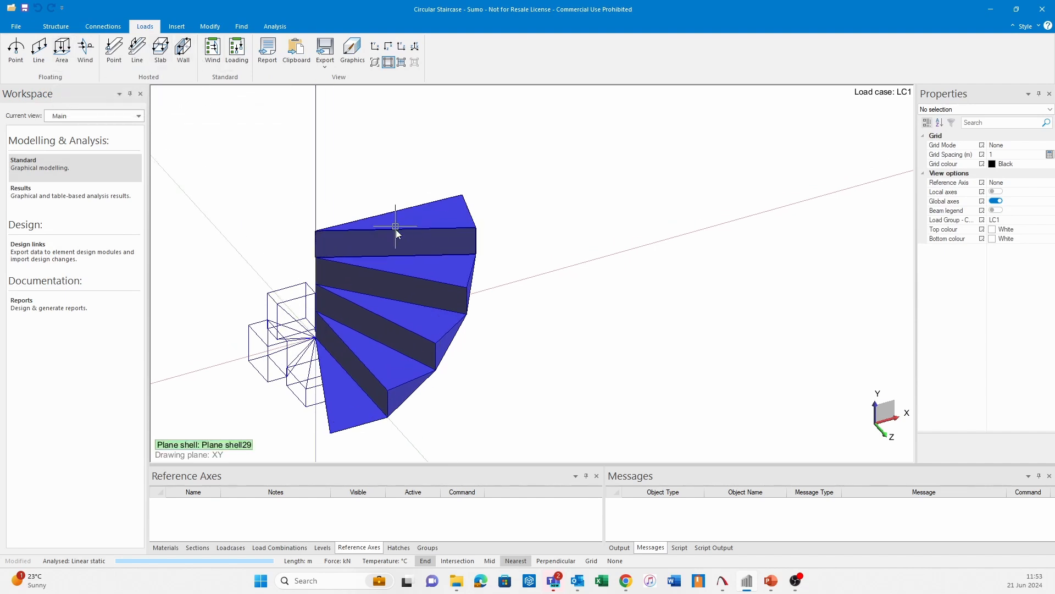
left_click(70, 52)
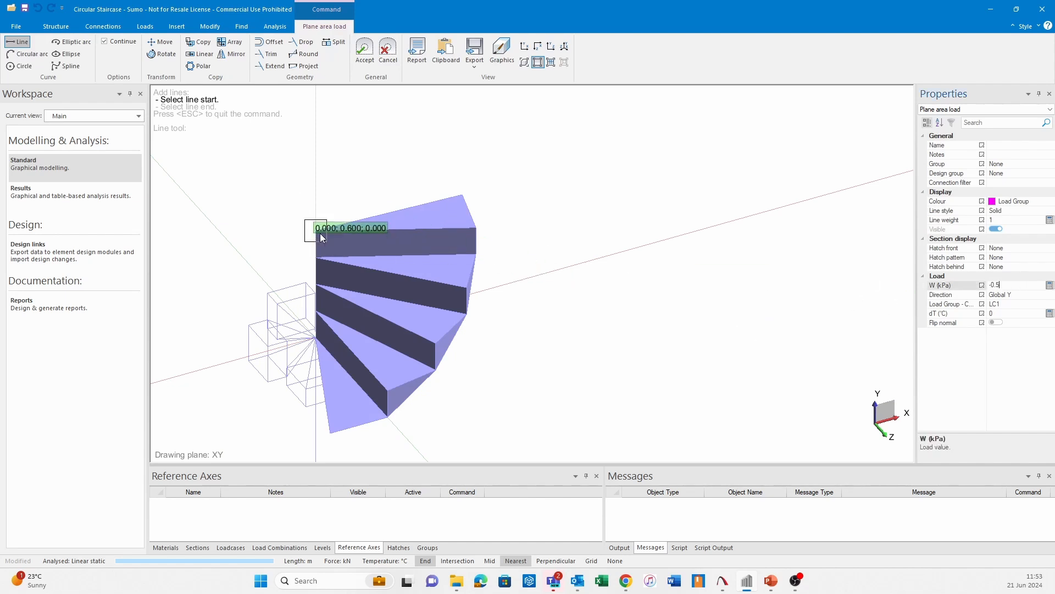
left_click(463, 195)
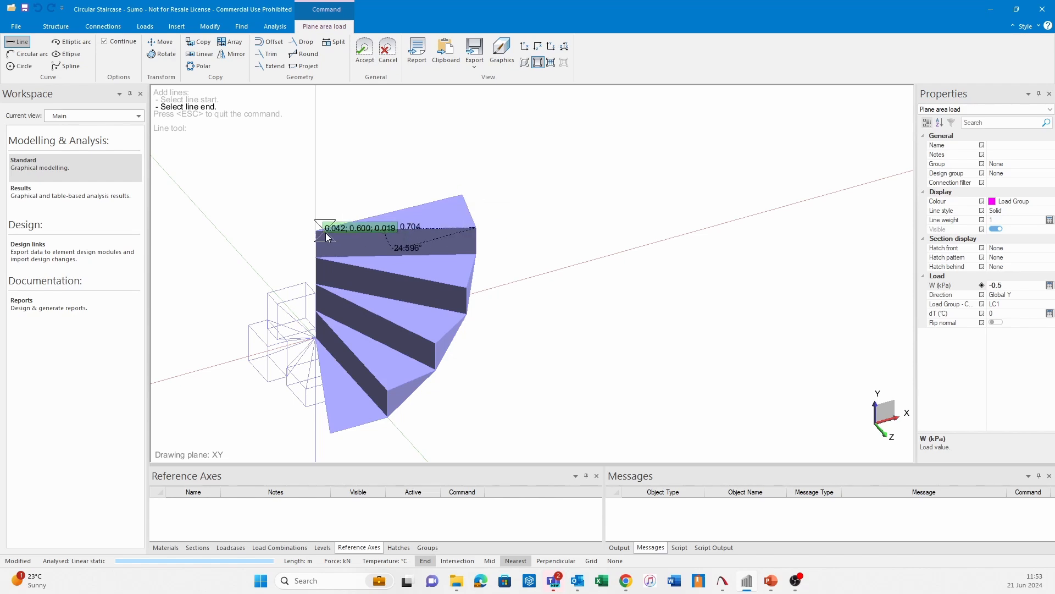
left_click(365, 48)
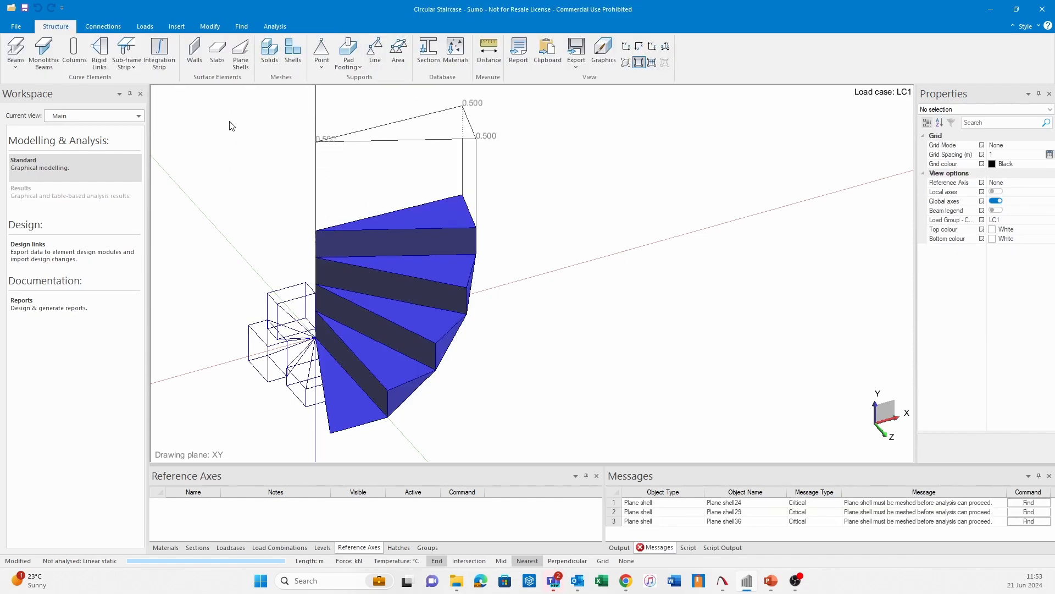
Apply a plane area load of -0.5 kPa in Global Y over the fourth tread in LC1.
left_click(149, 23)
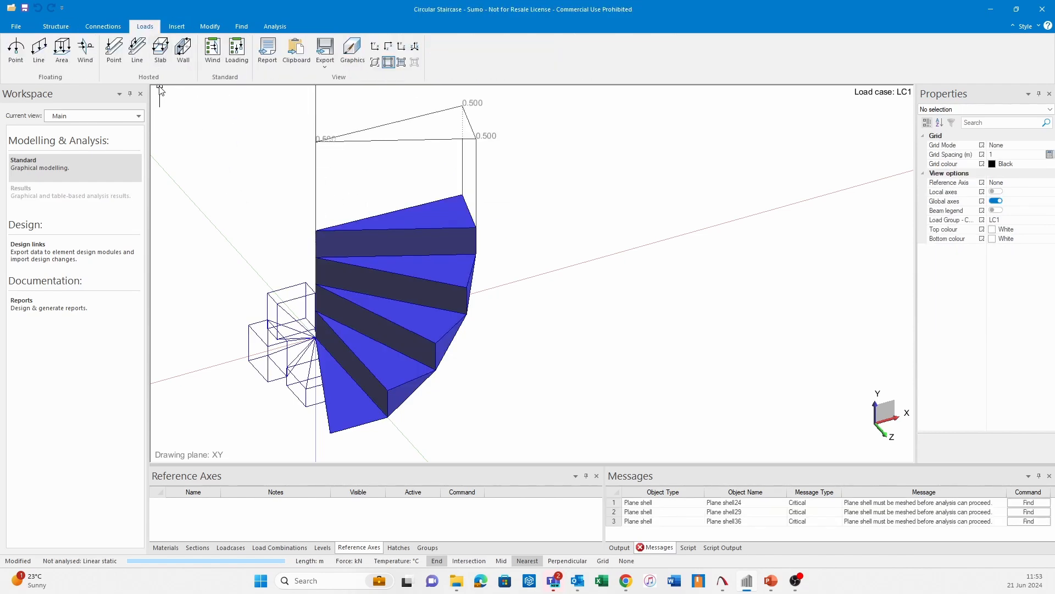
left_click(63, 54)
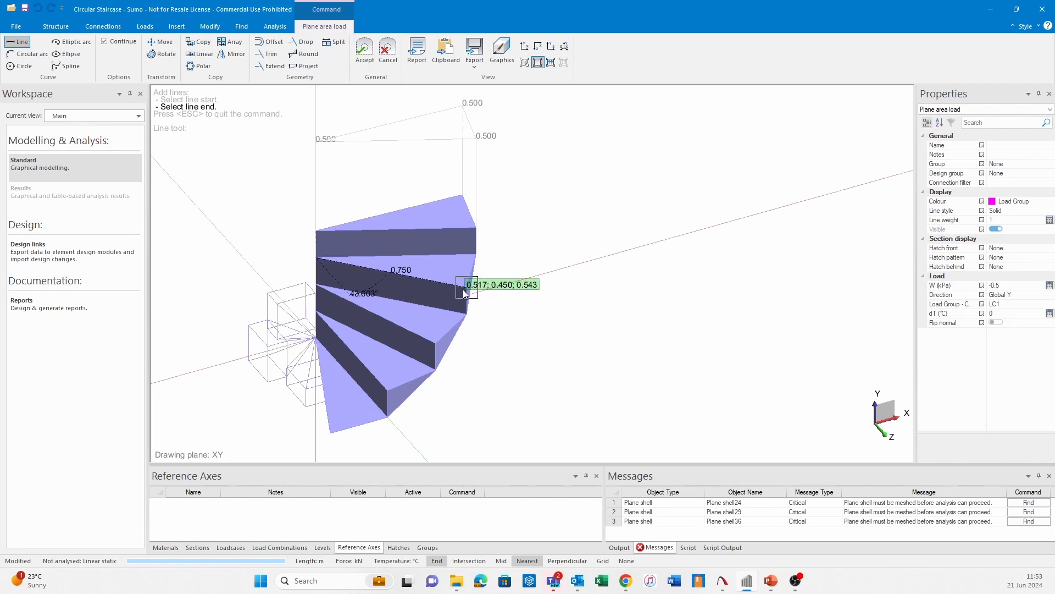
left_click(476, 254)
left_click(318, 256)
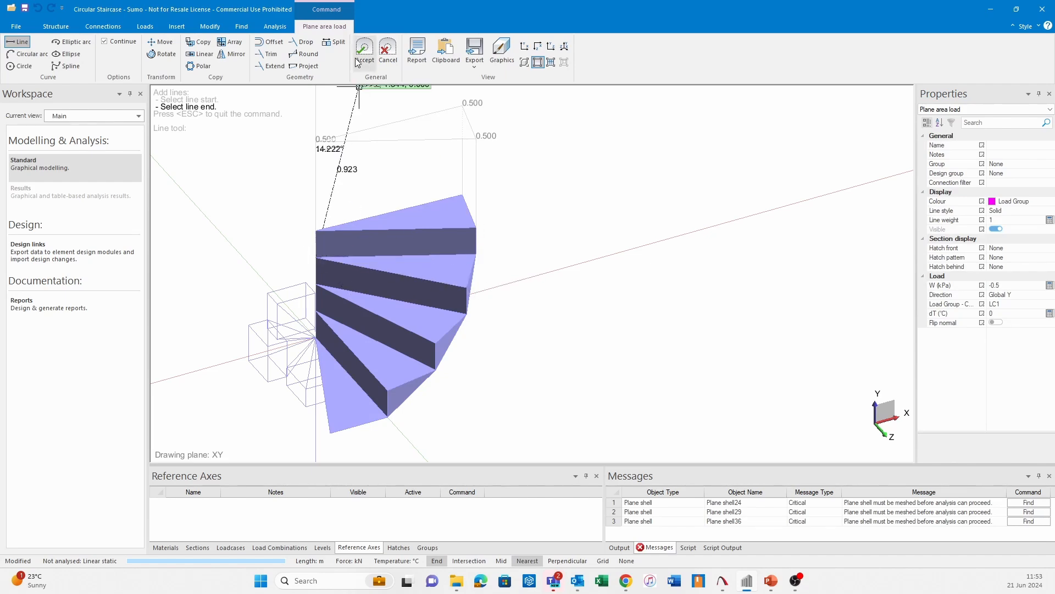
Apply a plane area load of -0.5 kPa in Global Y over the third tread in LC1.
left_click(138, 26)
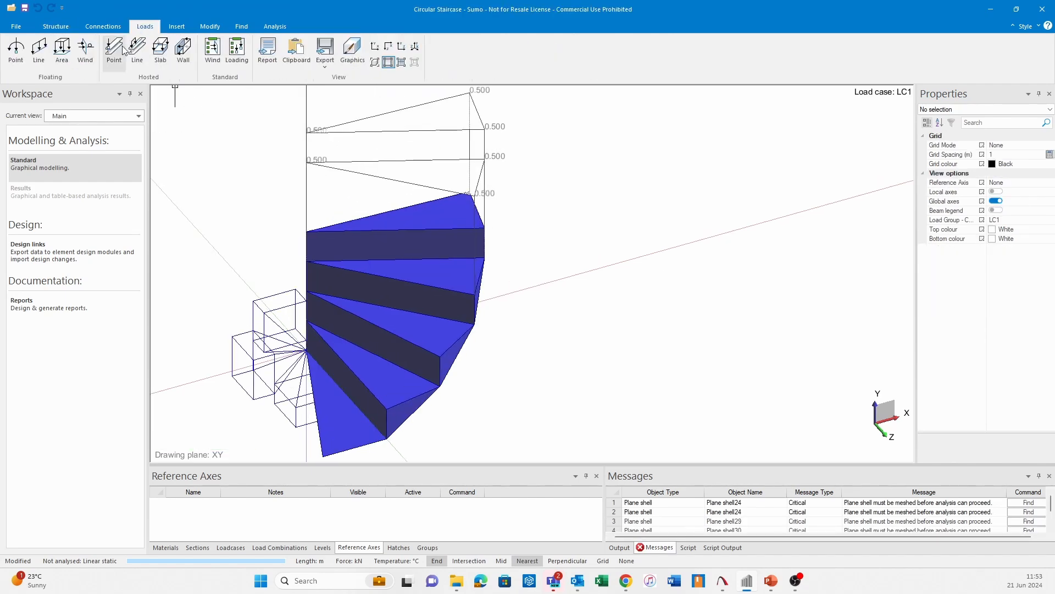
left_click(63, 54)
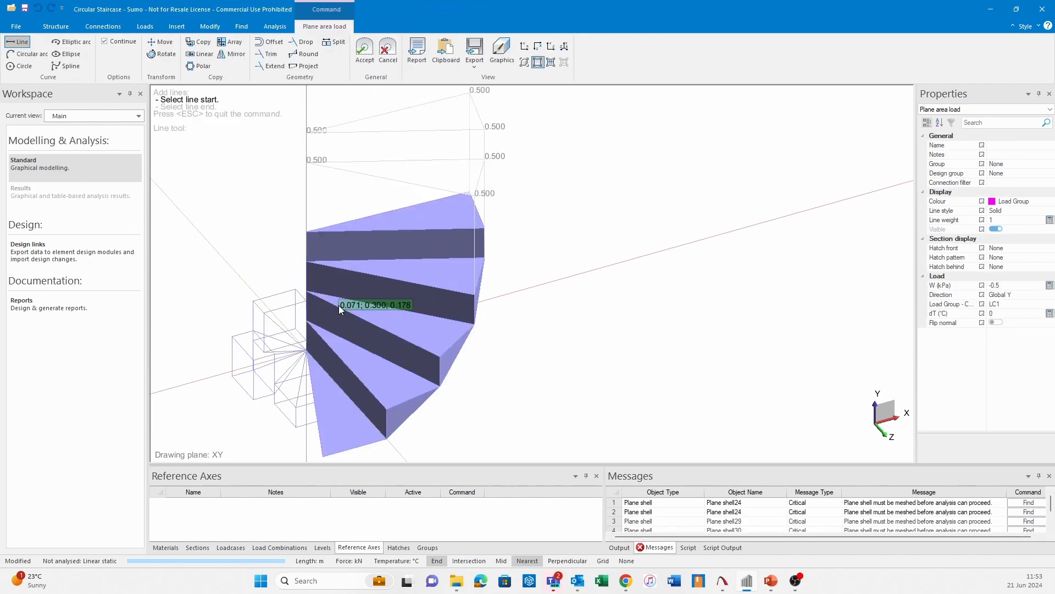
left_click(446, 356)
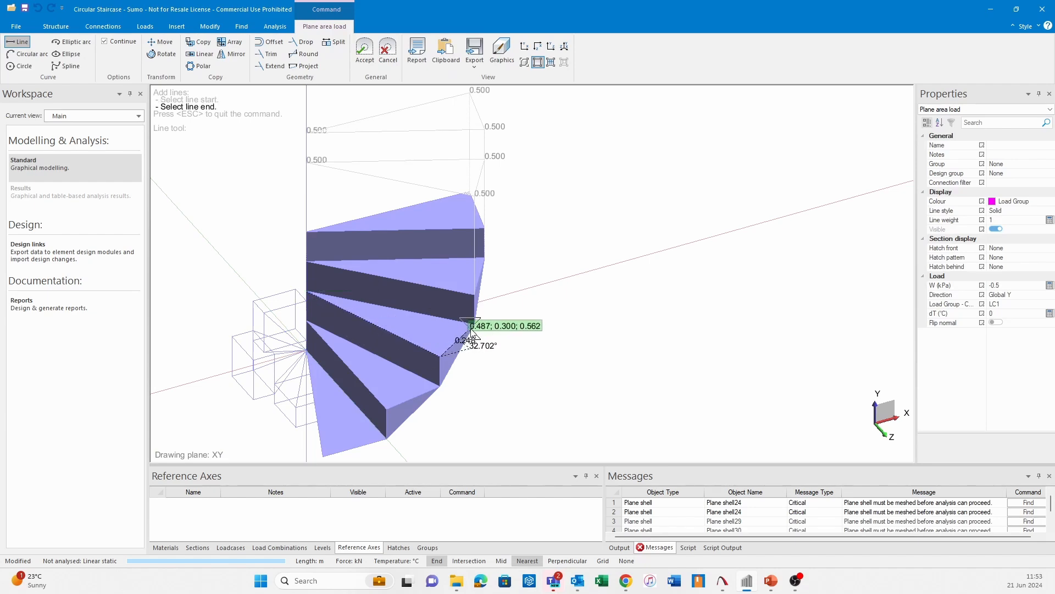
left_click(308, 295)
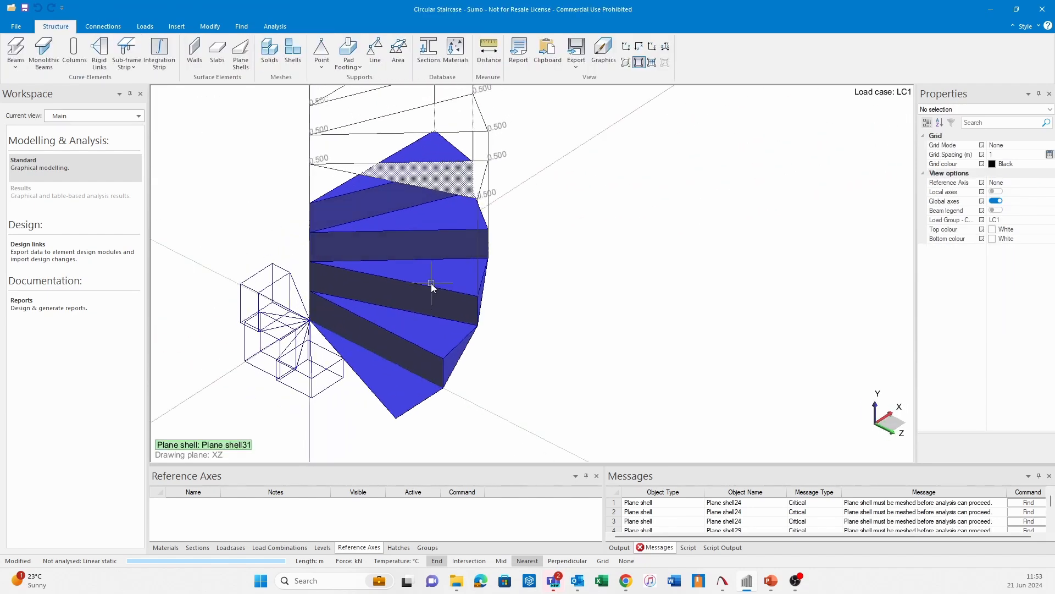
Outline and accept a plane area load of -0.5 kPa in Global Y over the second tread in LC1.
scroll(431, 282, "up", 2)
left_click(144, 26)
left_click(62, 55)
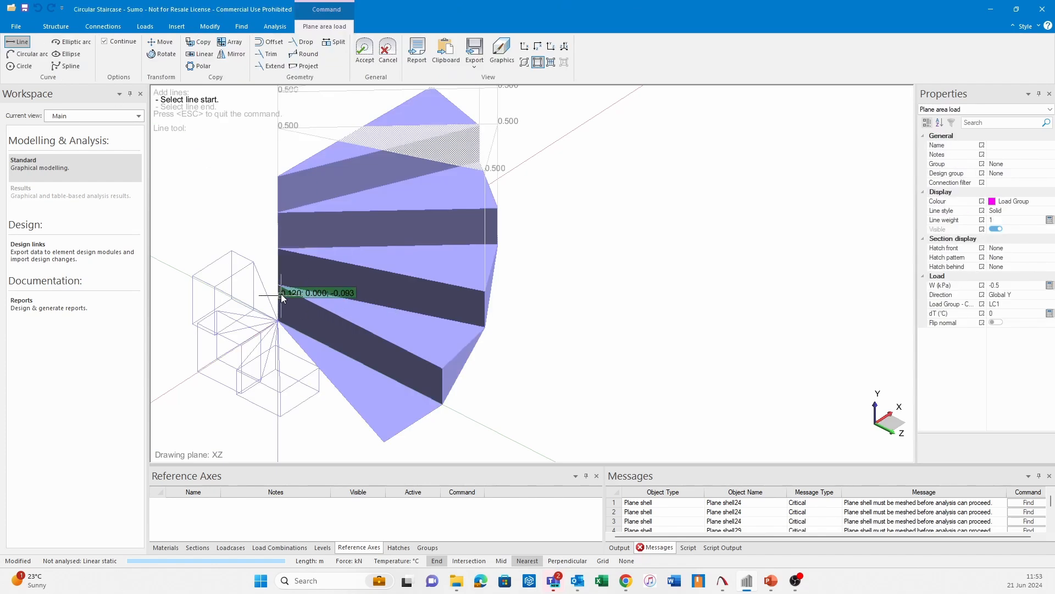
left_click(483, 327)
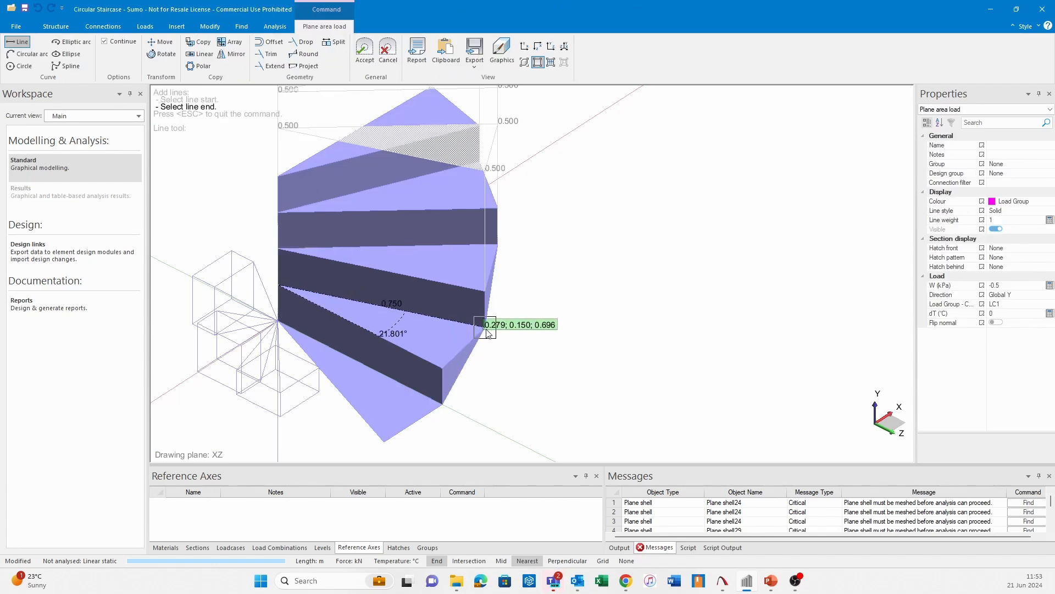
left_click(443, 367)
left_click(278, 285)
left_click(365, 50)
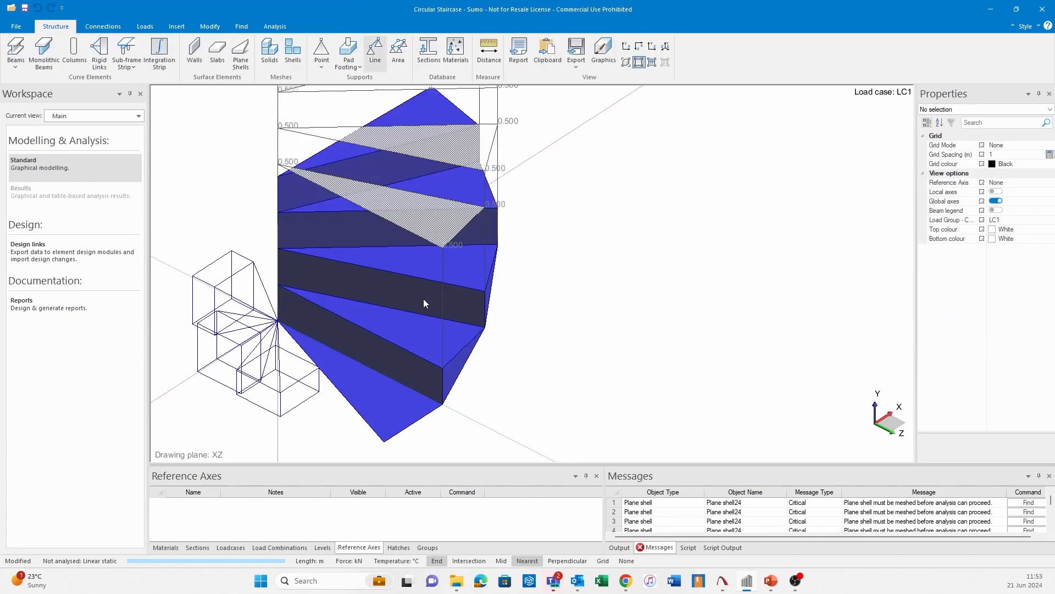
Solve the model with the new area loads, letting the unmeshed objects be meshed and the model saved first.
middle_click_drag(434, 318, 413, 243)
scroll(487, 288, "down", 4)
mouse_move(487, 288)
middle_mouse_down("shift")
mouse_move(531, 316)
mouse_move(522, 313)
mouse_move(539, 341)
mouse_move(528, 330)
middle_mouse_up("shift")
left_click(275, 26)
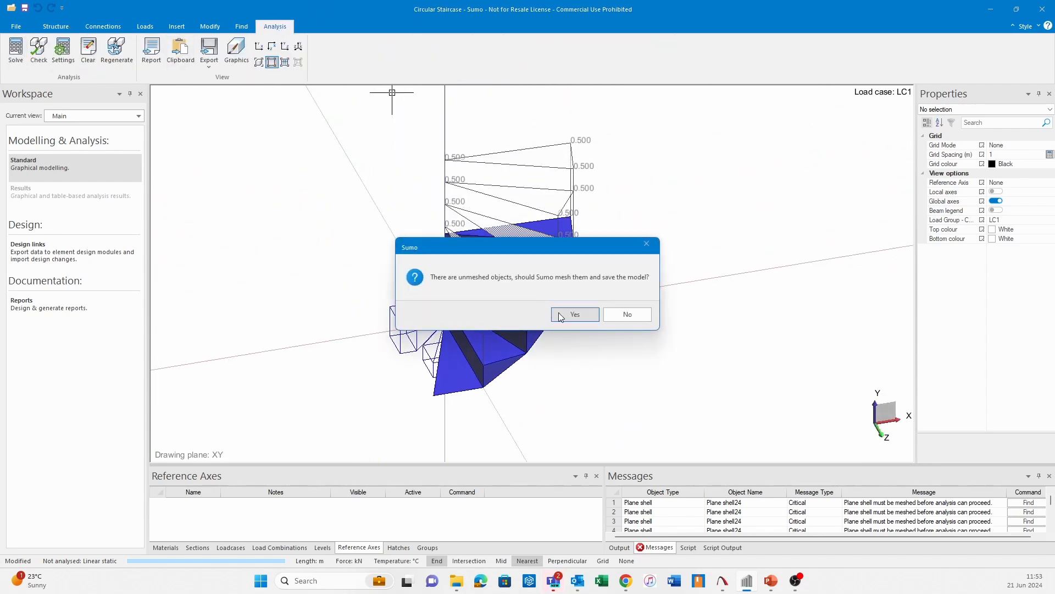
left_click(566, 311)
Open the results and examine the animated total displacement of the loaded staircase under LC1.
left_click(95, 202)
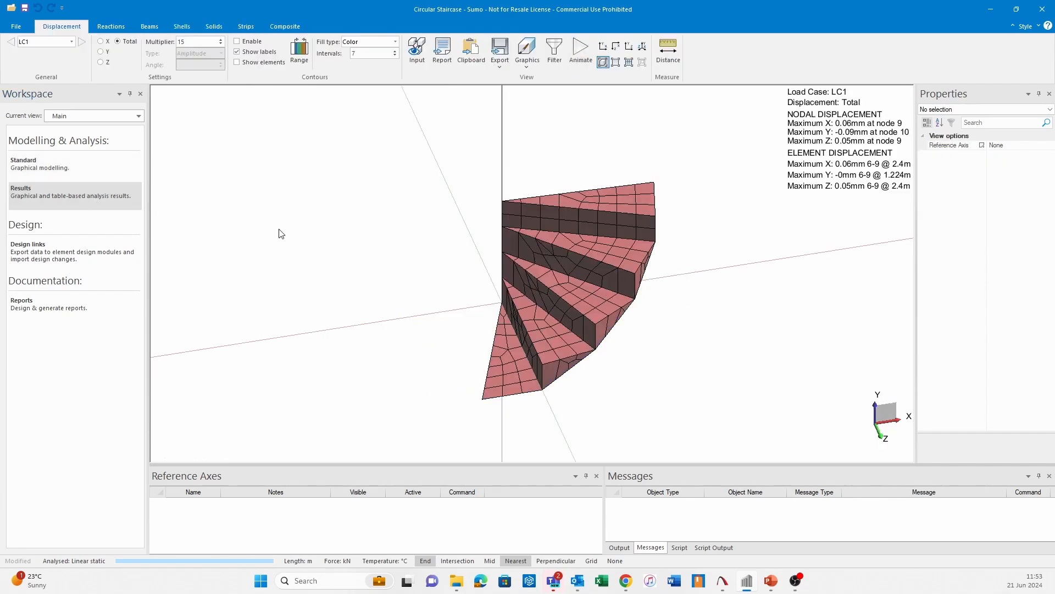
left_click(591, 48)
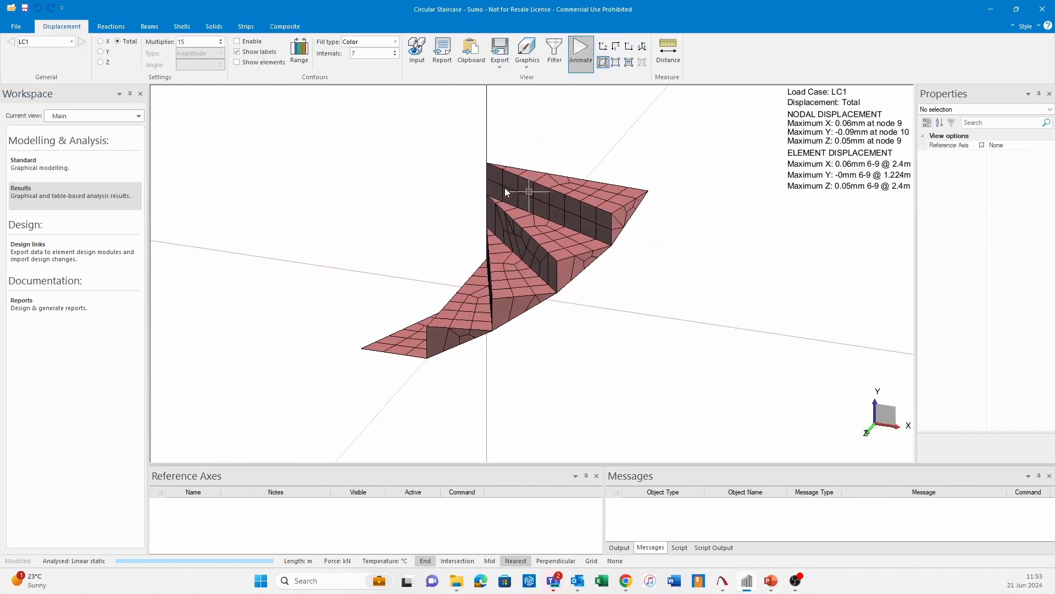
Return to standard modelling and delete the plane-shell side panels along the outer edge of the treads.
left_click(100, 160)
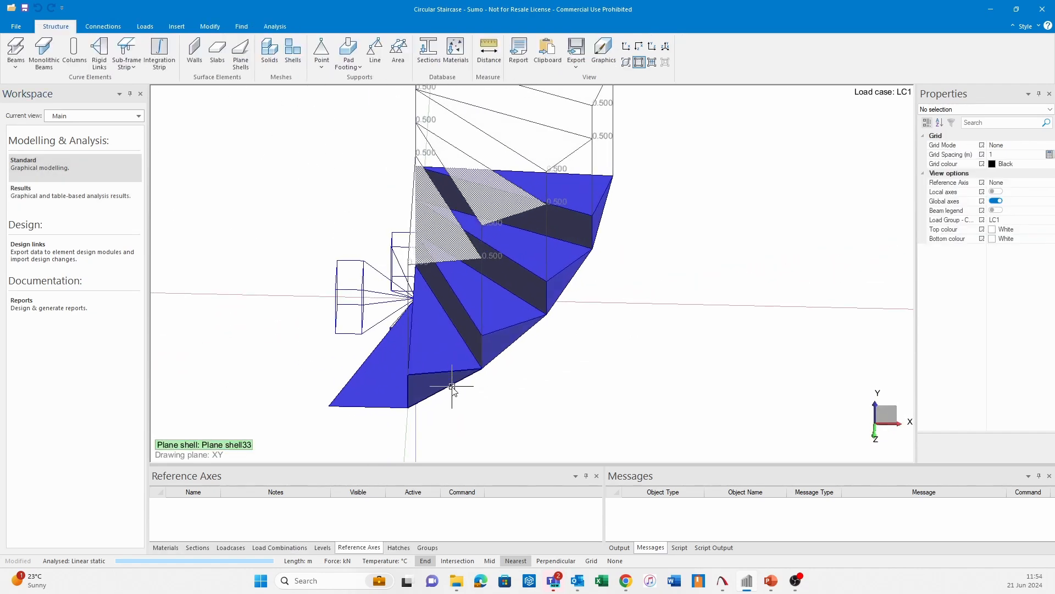
left_click(452, 387)
key("Delete")
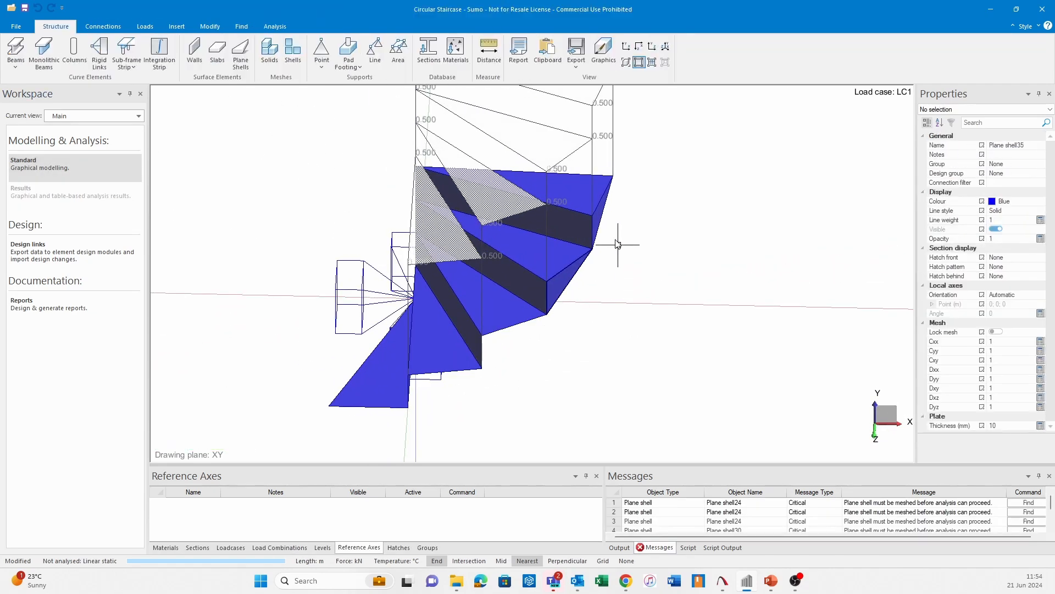
Solve the staircase without side panels, meshing the unmeshed objects and saving the model first.
scroll(676, 348, "down", 4)
left_click(275, 26)
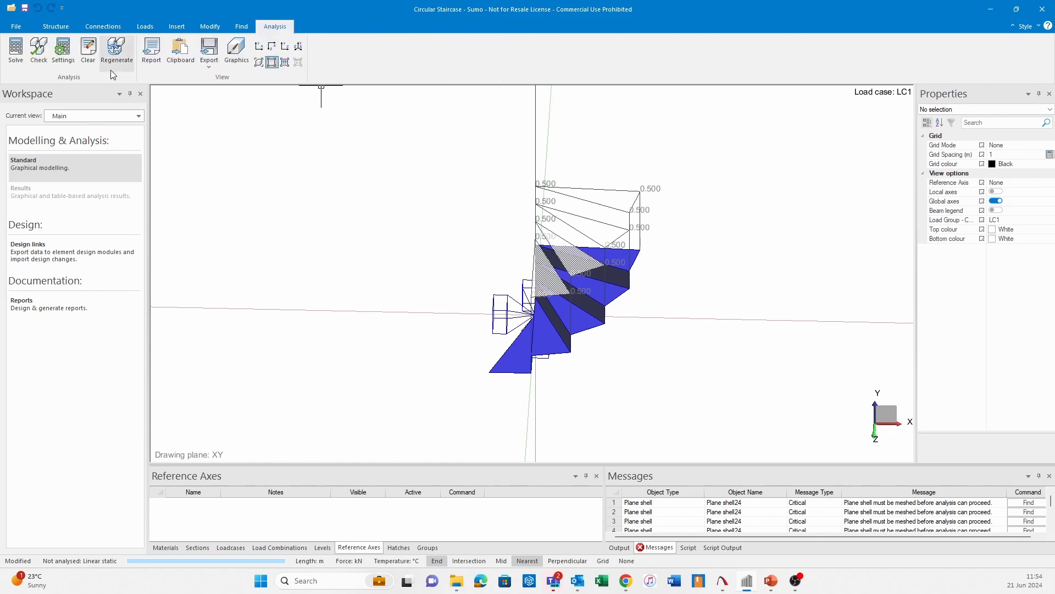
left_click(14, 51)
left_click(566, 313)
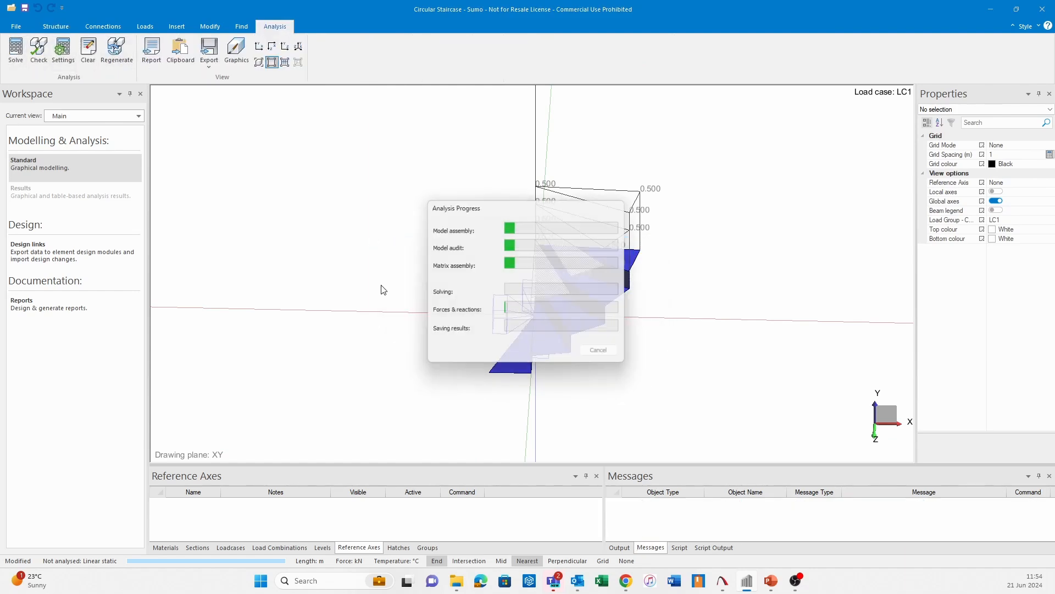
Open the results and examine the animated total displacement of the staircase without side panels from several directions.
left_click(88, 193)
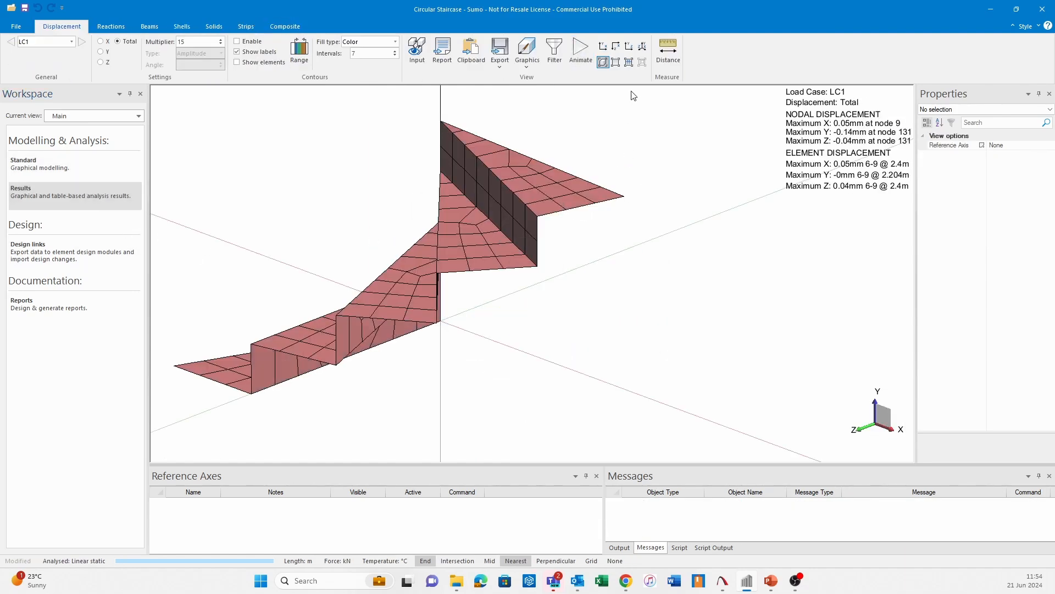
left_click(566, 51)
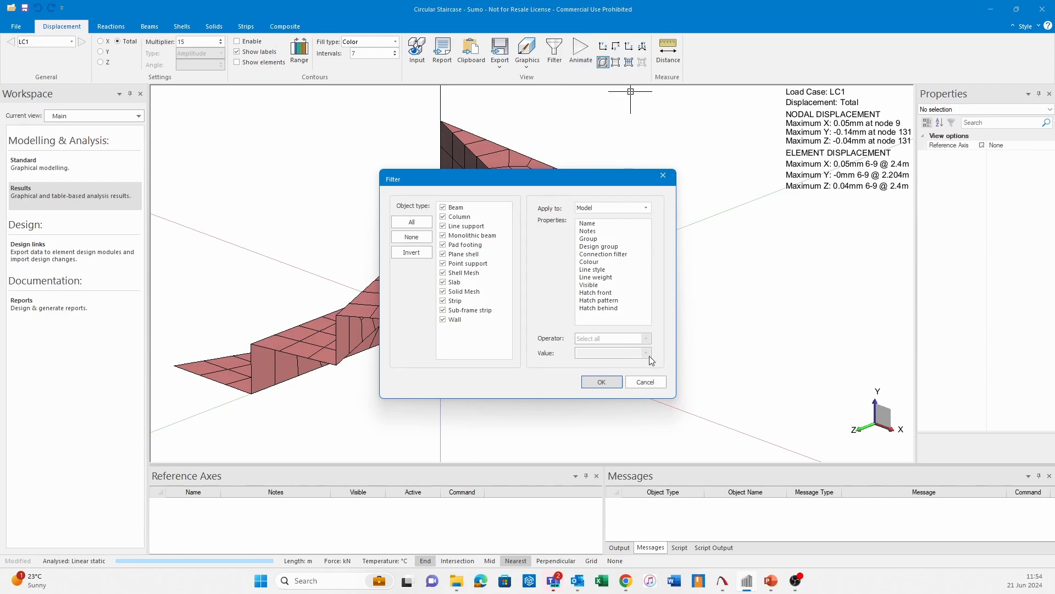
left_click(645, 381)
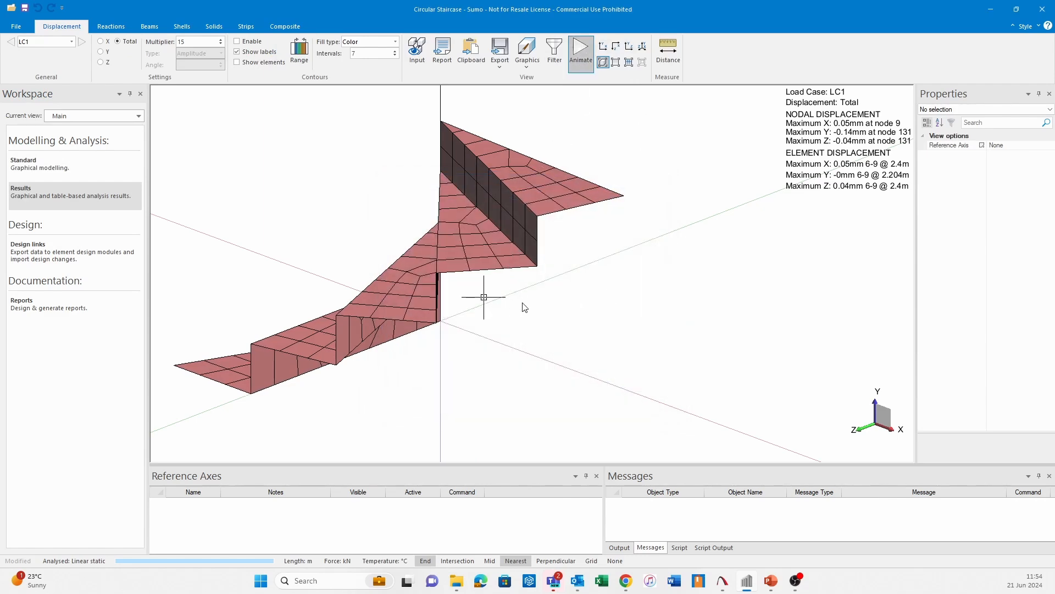
middle_click_drag(523, 303, 548, 302)
scroll(556, 295, "down", 1)
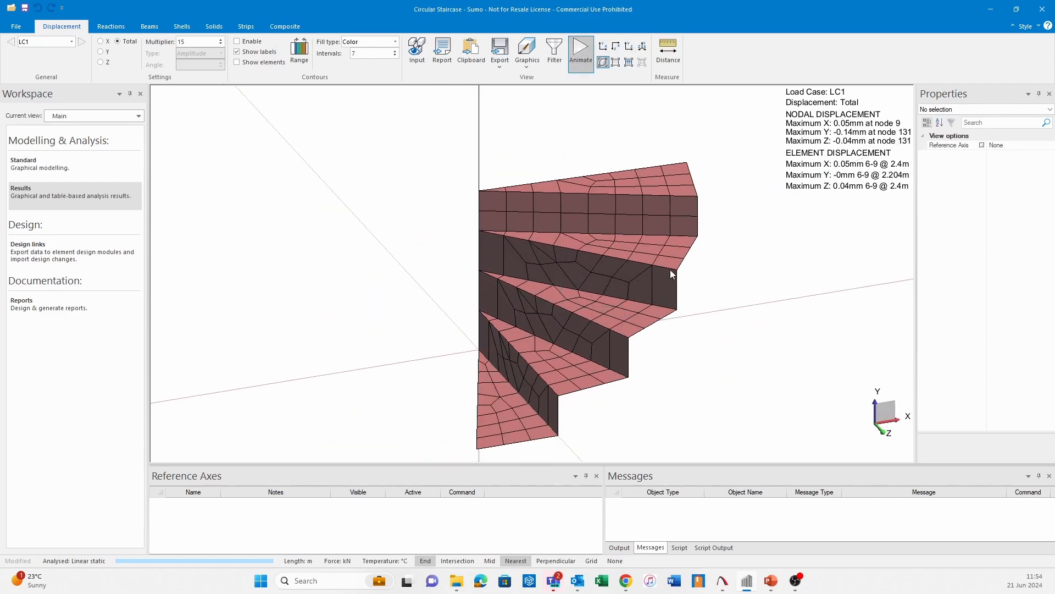
middle_click_drag(670, 269, 605, 255)
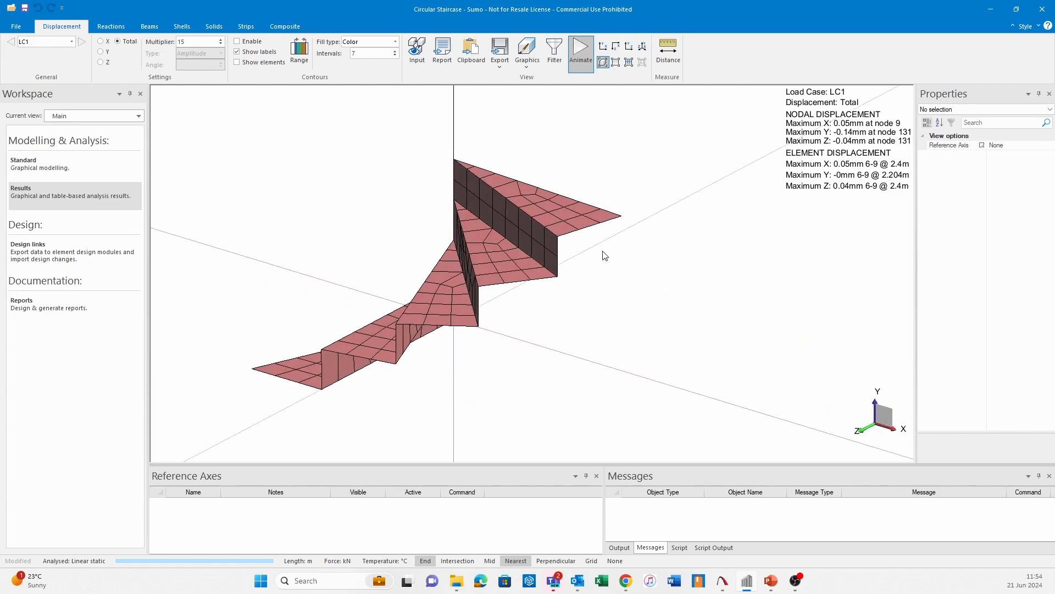
middle_click_drag(496, 281, 569, 291)
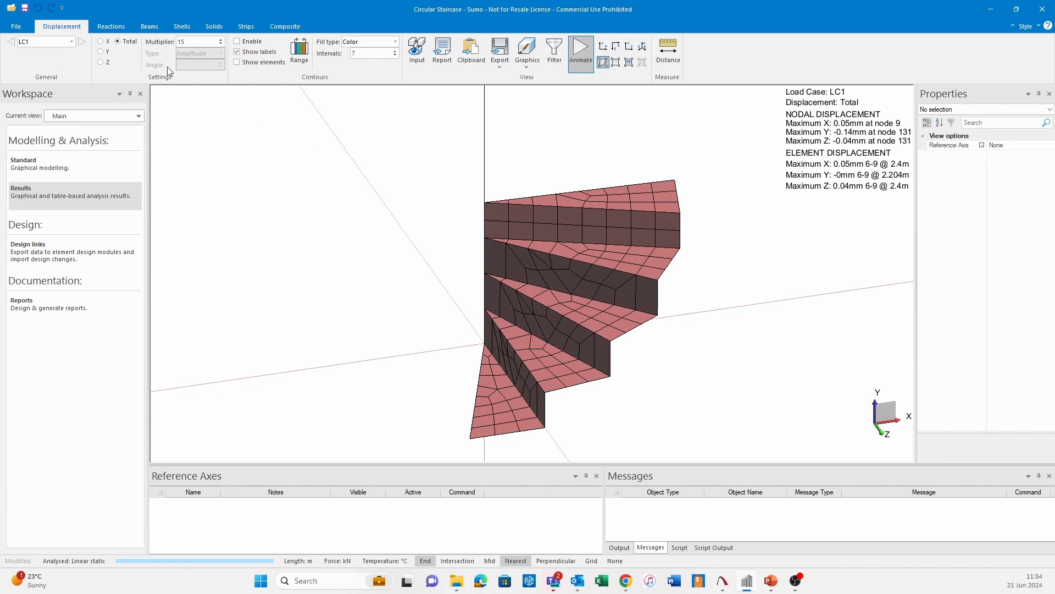
Display the shell results as Plate category contours, set the component to VMax, and examine the shear distribution.
left_click(182, 27)
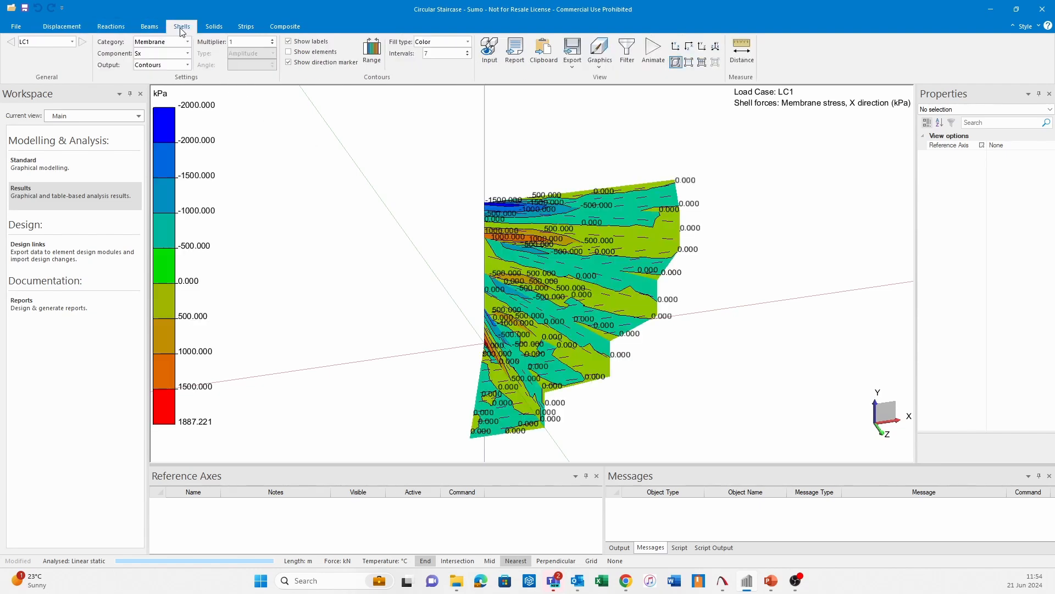
middle_click_drag(523, 267, 489, 254)
left_click(160, 44)
left_click(170, 66)
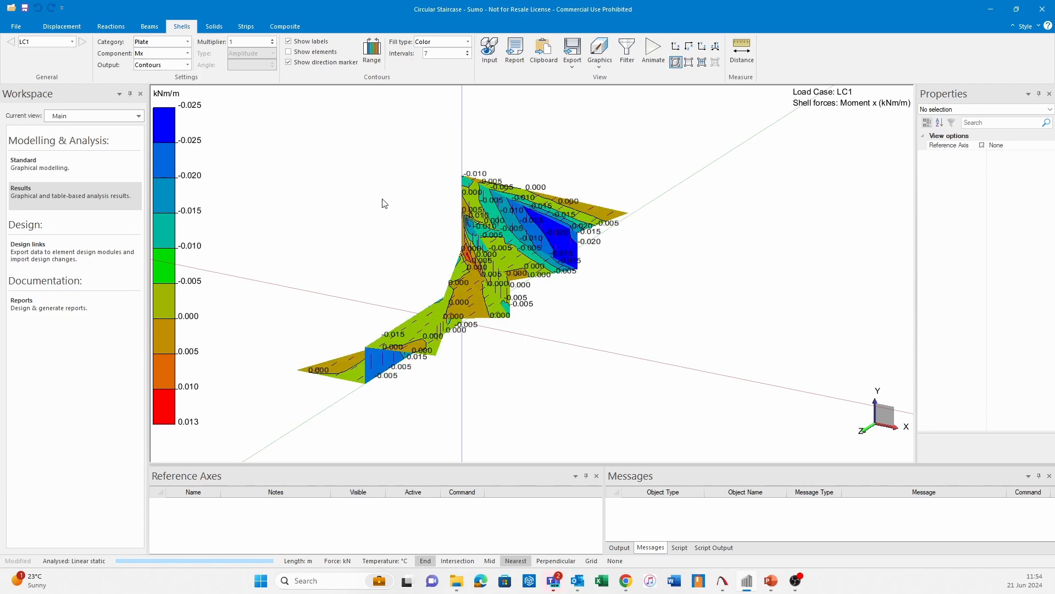
left_click(187, 52)
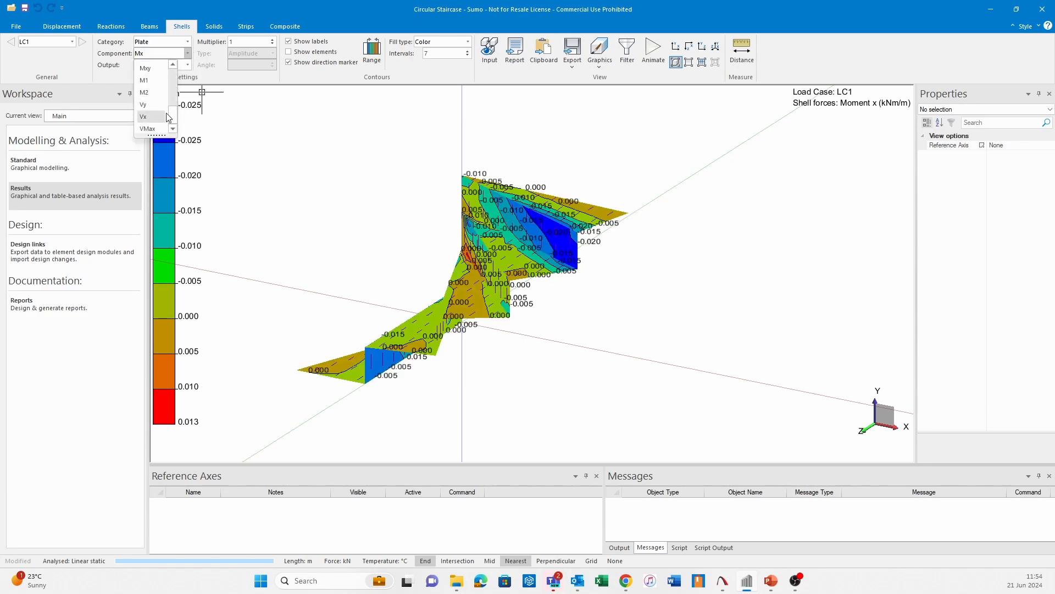
left_click(159, 132)
scroll(419, 200, "up", 3)
middle_click_drag(429, 198, 461, 198)
Switch the shell contours to the Membrane category with component Sxy and examine the shear stress.
left_click(165, 42)
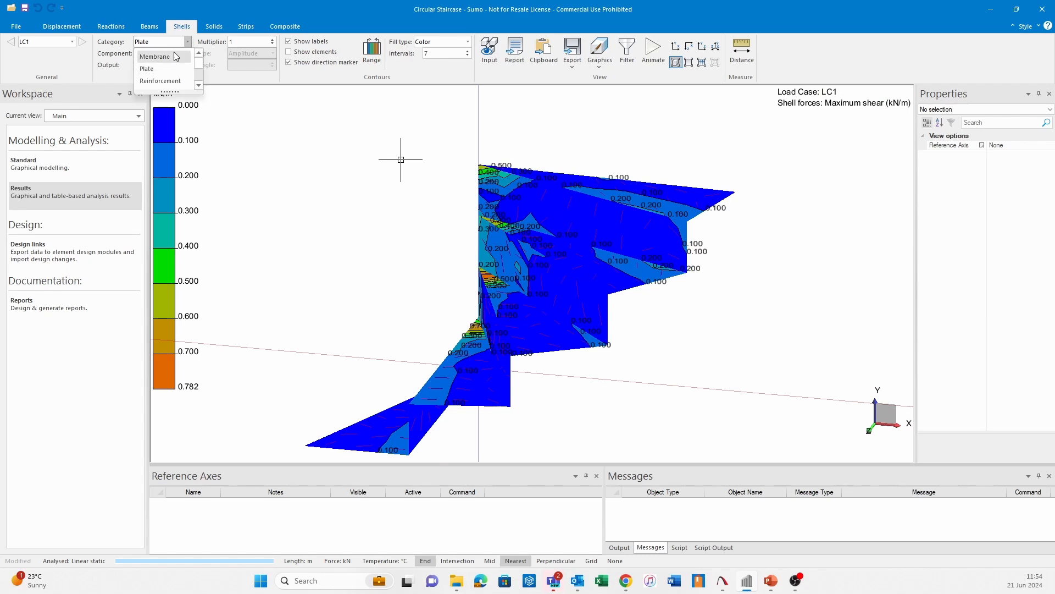
left_click(174, 51)
left_click(187, 53)
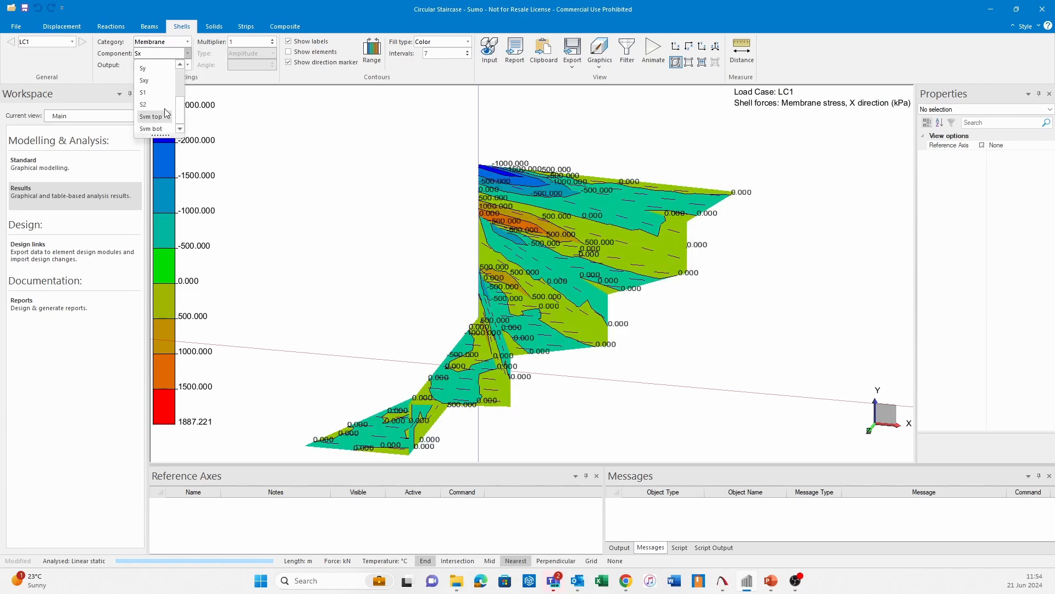
left_click(162, 81)
mouse_move(554, 235)
middle_mouse_down()
mouse_move(607, 235)
mouse_move(556, 230)
middle_mouse_up()
Set the membrane component to Svm top and examine the top-surface von Mises stress contours around the staircase.
left_click(187, 53)
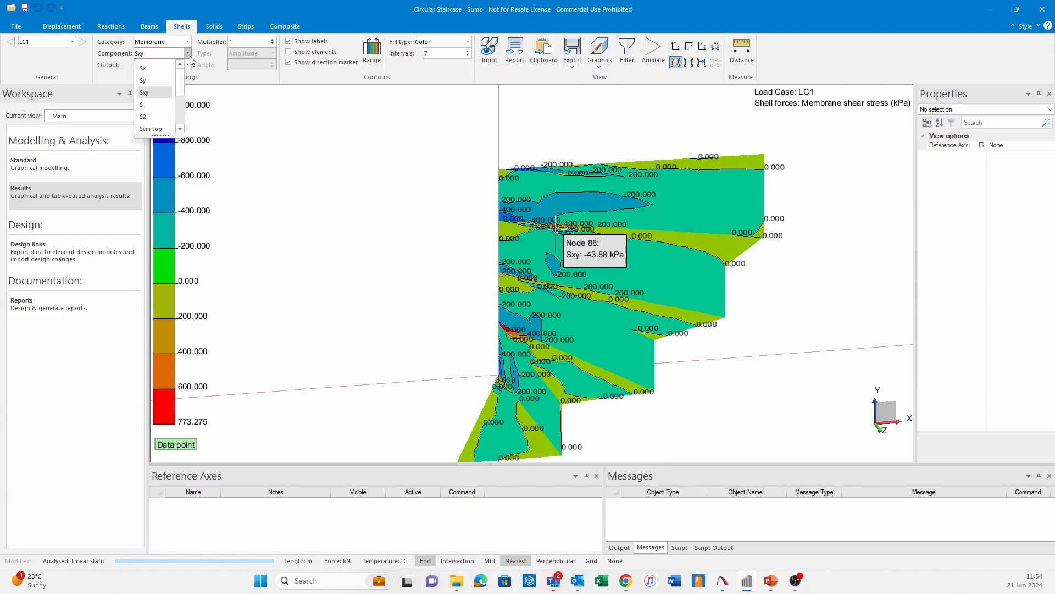
left_click(168, 129)
middle_click_drag(634, 238, 615, 266)
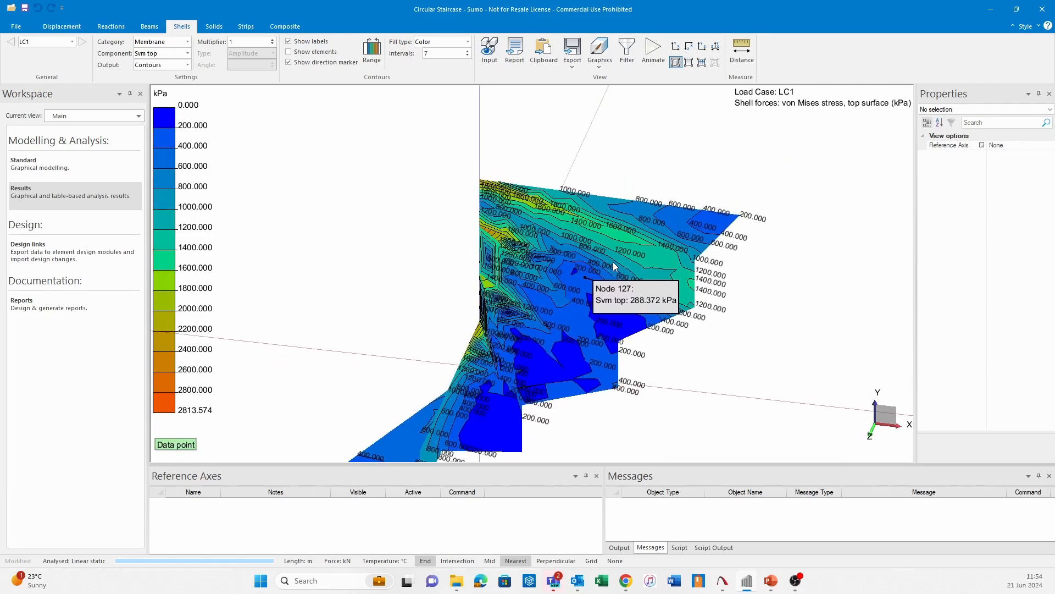
scroll(537, 200, "up", 4)
middle_click_drag(553, 193, 662, 227)
scroll(635, 252, "down", 2)
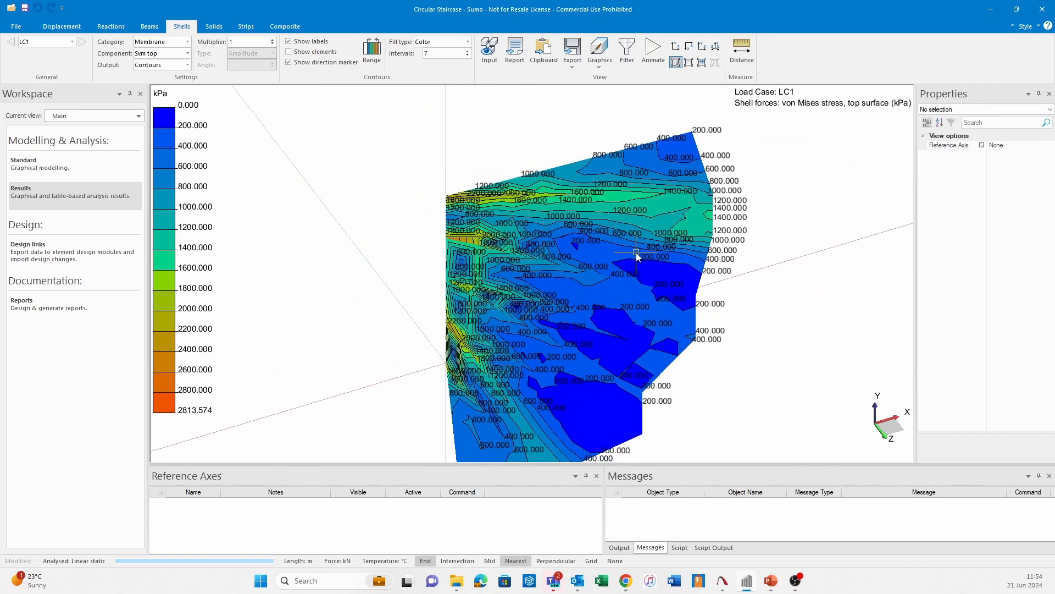
middle_click_drag(691, 293, 626, 258)
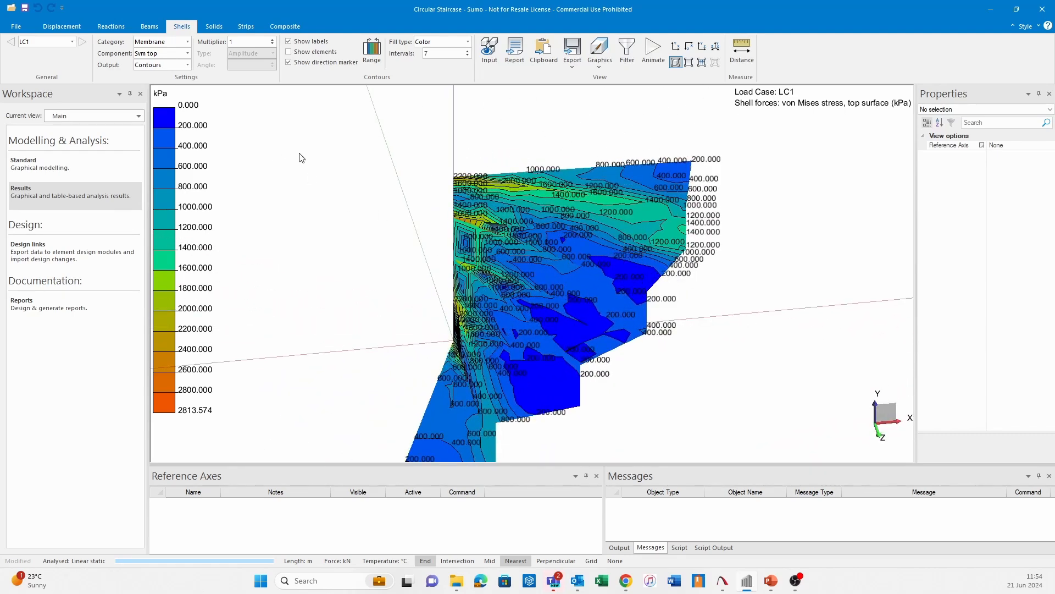
scroll(470, 293, "down", 1)
scroll(469, 293, "down", 1)
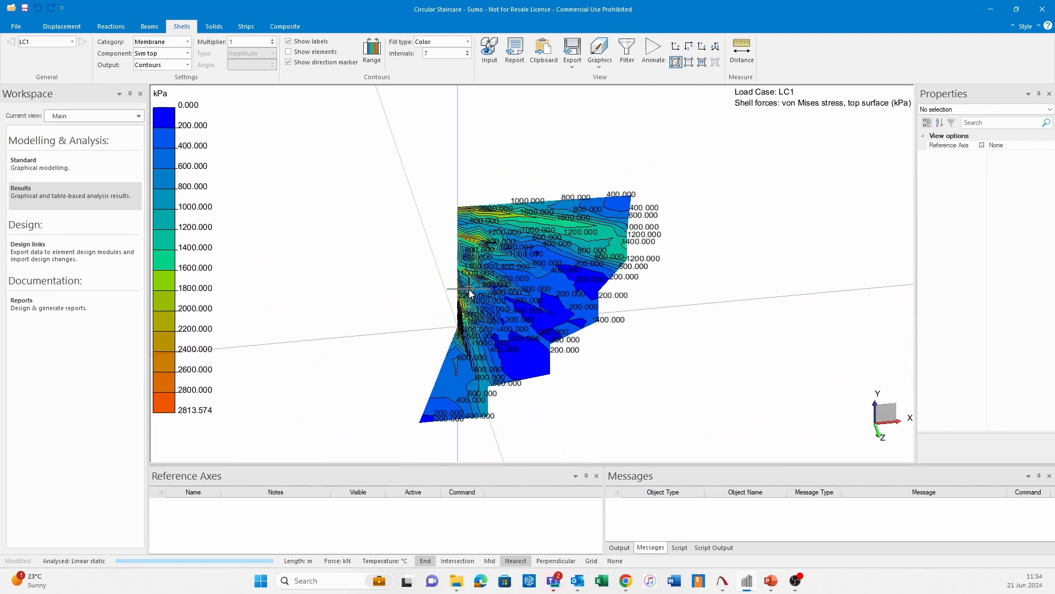
middle_click_drag(443, 302, 399, 281)
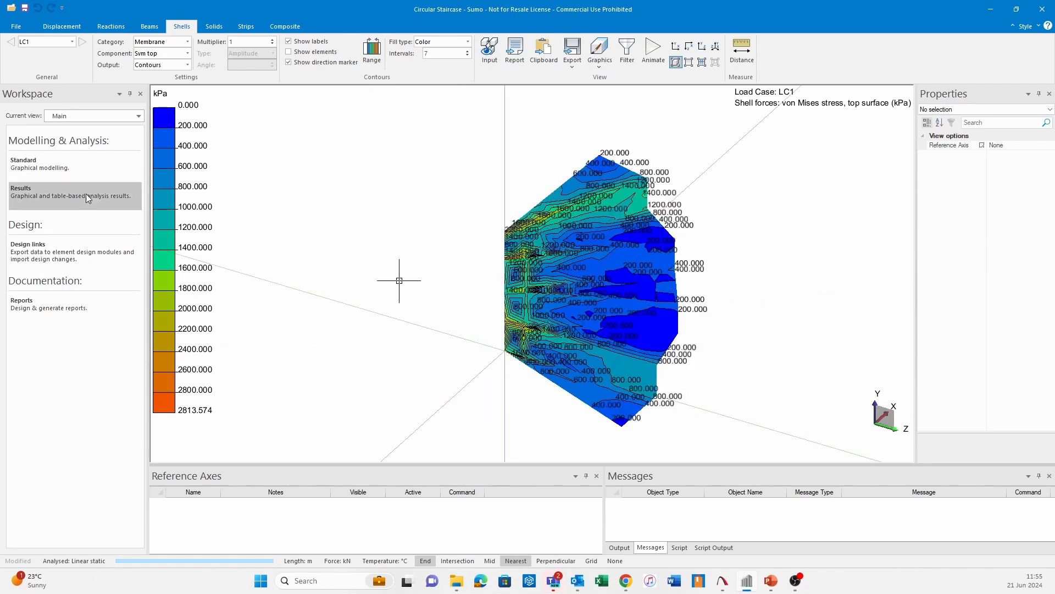
Return to standard modelling and inspect the staircase with its area loads and supports from several directions.
left_click(35, 161)
mouse_move(676, 337)
middle_mouse_down()
mouse_move(627, 329)
mouse_move(690, 325)
middle_mouse_up()
mouse_move(580, 284)
middle_mouse_down()
mouse_move(619, 292)
mouse_move(546, 296)
middle_mouse_up()
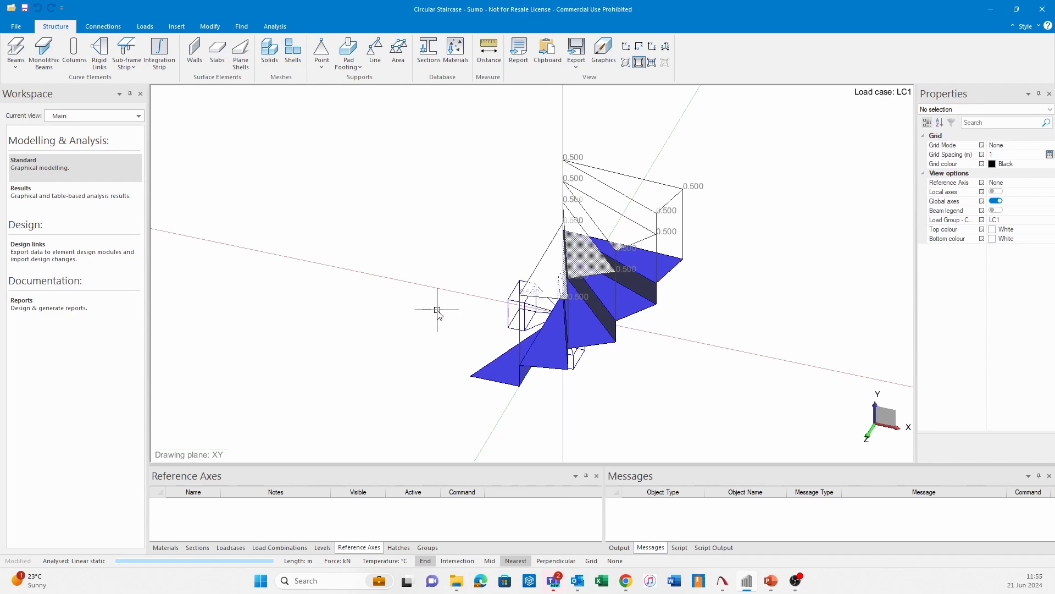
middle_click_drag(436, 307, 588, 319)
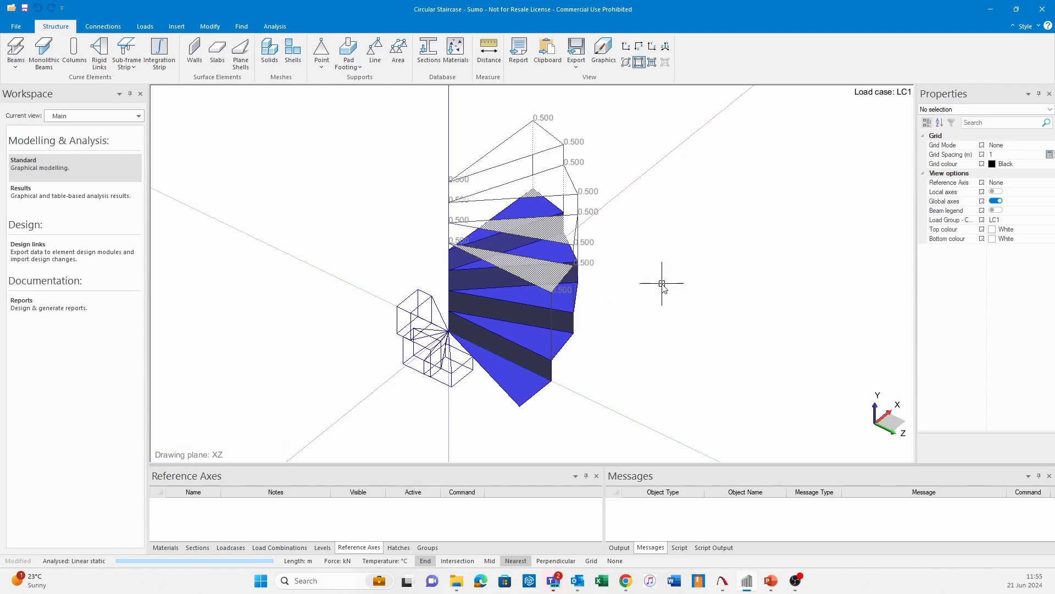